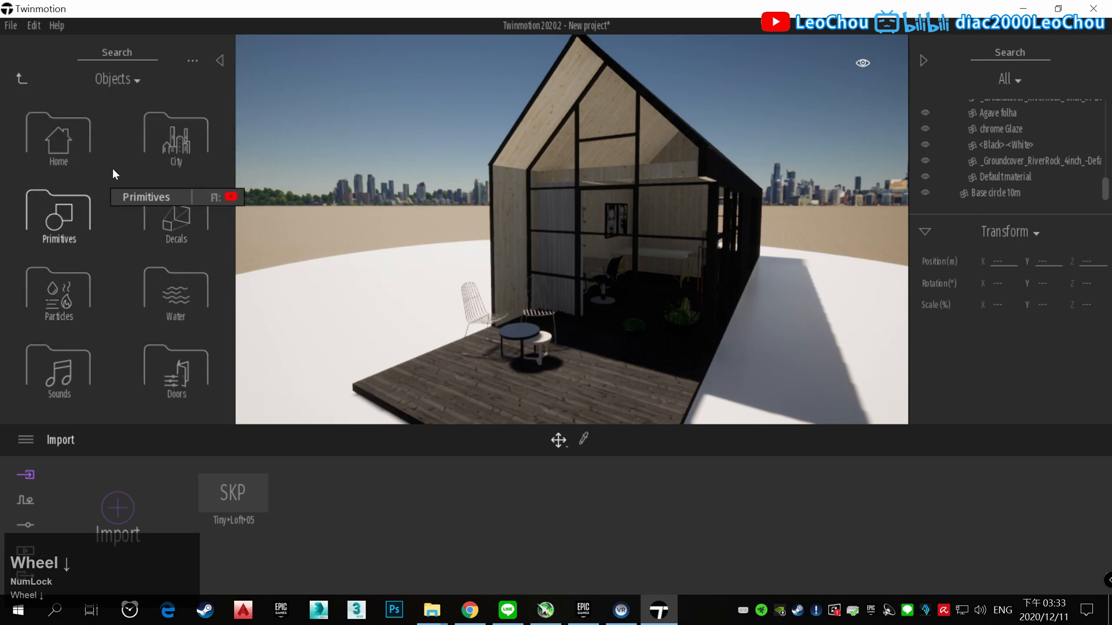
- Place the Puddle 1 decal from the Decals library on the wooden deck in front of the house
click(176, 215)
scroll(181, 224, down, 10)
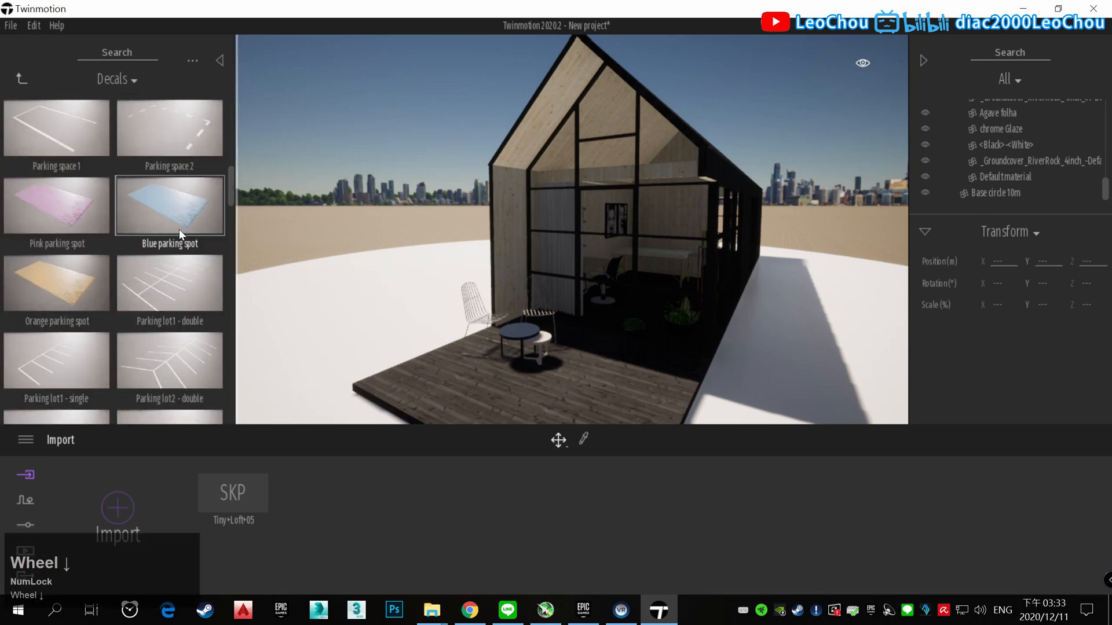
scroll(181, 223, down, 8)
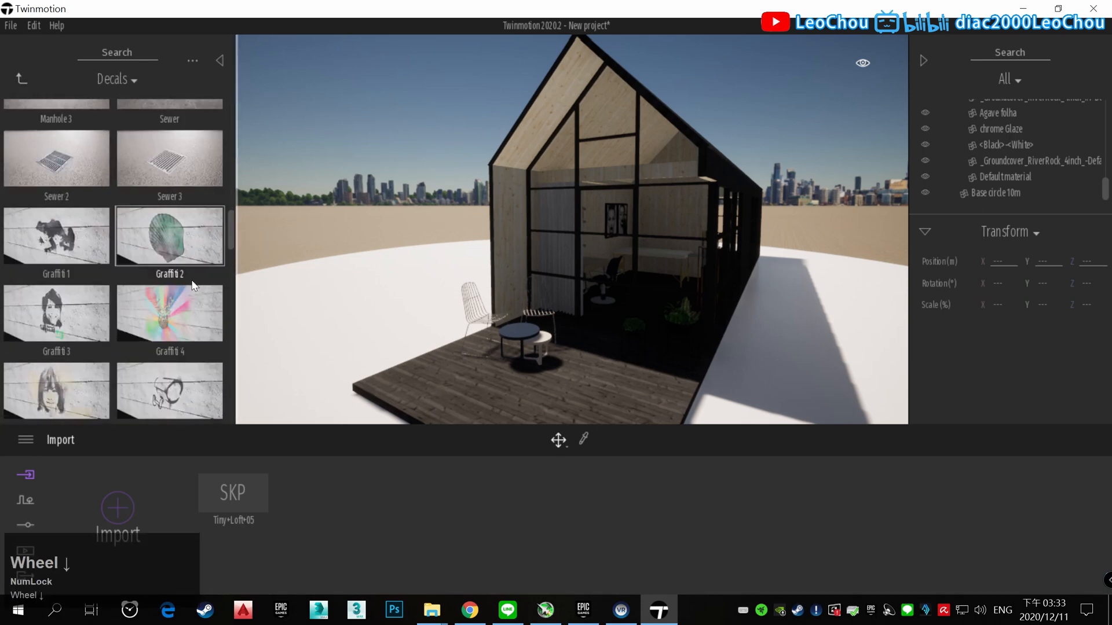
scroll(192, 275, up, 5)
drag(192, 270, 523, 378)
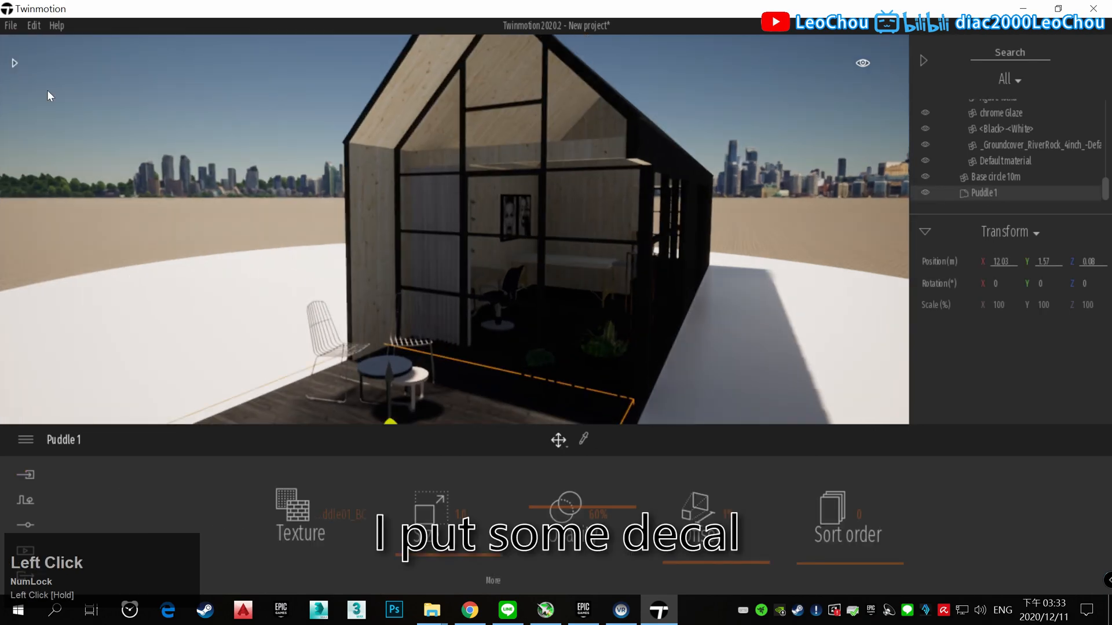
- Add the Road damage 01 decal from the Decals library to the wooden deck beside the puddle
scroll(132, 243, down, 3)
scroll(134, 241, down, 10)
drag(137, 238, 545, 383)
drag(613, 380, 614, 380)
scroll(554, 291, up, 5)
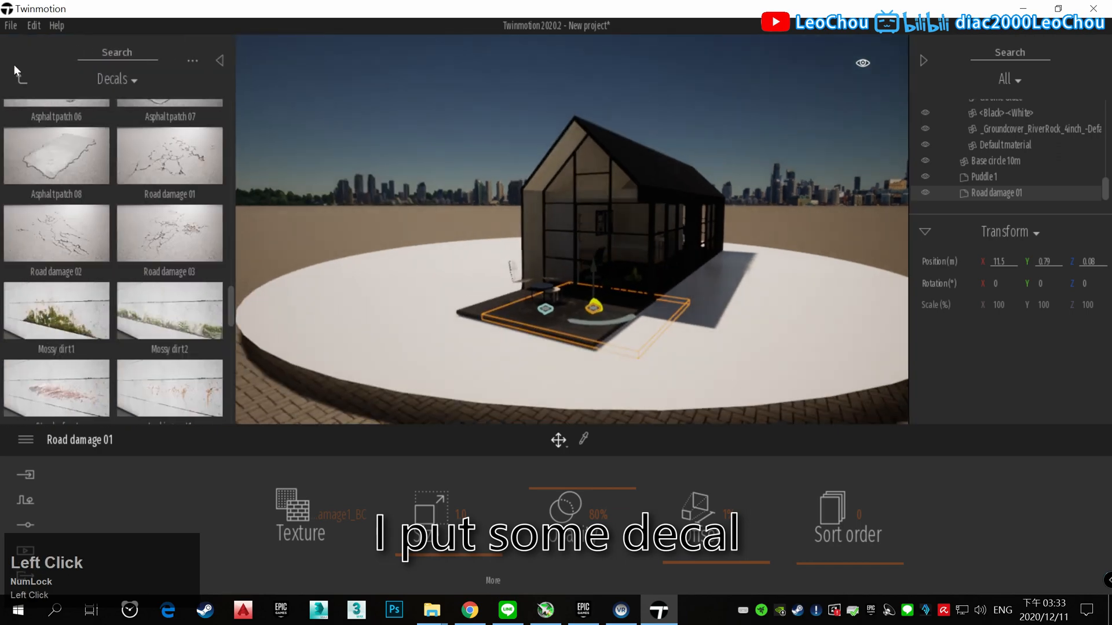
- Apply the Grassy ground material from the Nature materials to the circular base around the house
click(21, 78)
scroll(83, 160, down, 2)
click(68, 204)
click(53, 131)
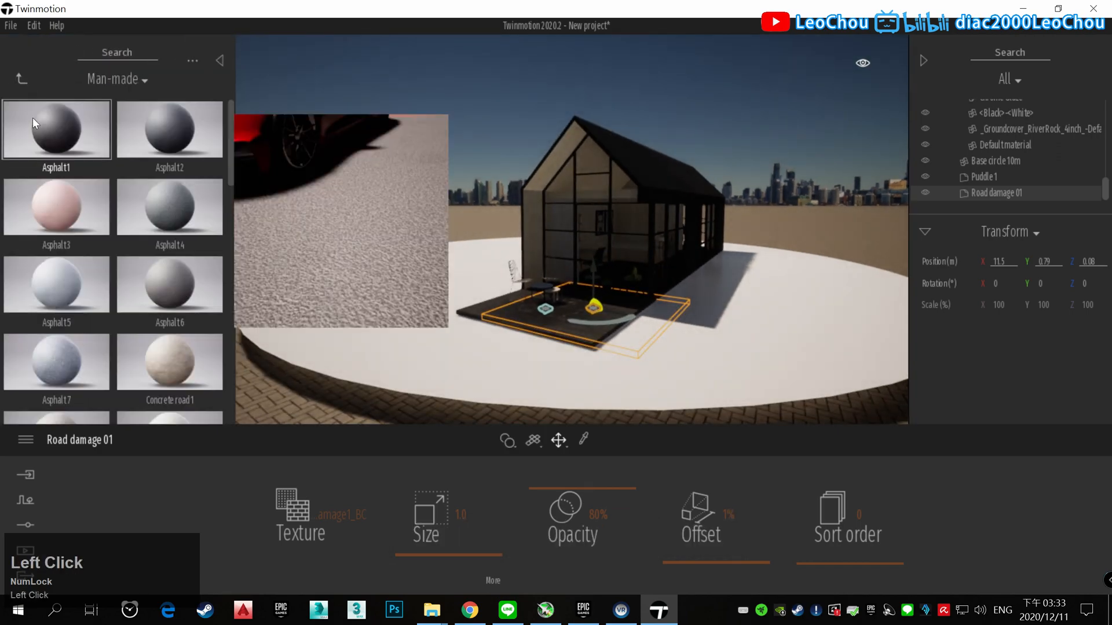
click(22, 79)
click(149, 152)
drag(163, 144, 426, 323)
scroll(434, 311, up, 5)
drag(170, 284, 370, 367)
right_drag(463, 307, 495, 298)
click(748, 275)
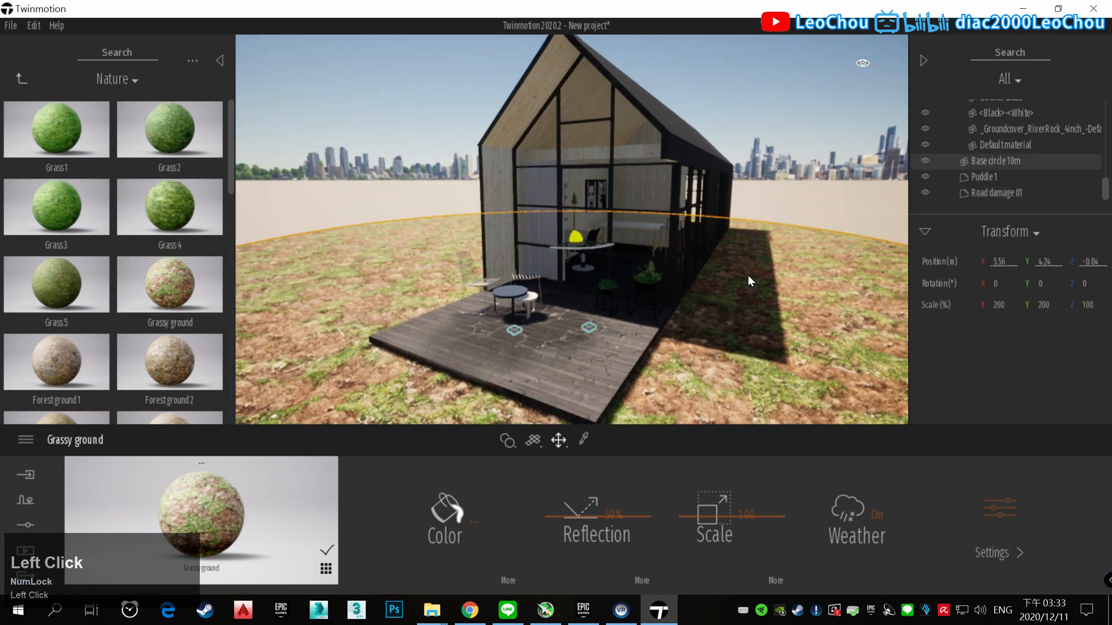
click(748, 276)
- Adjust the time of day so the sunlight falls onto the front of the house and the deck
scroll(685, 312, up, 3)
key(e)
key(q)
click(862, 62)
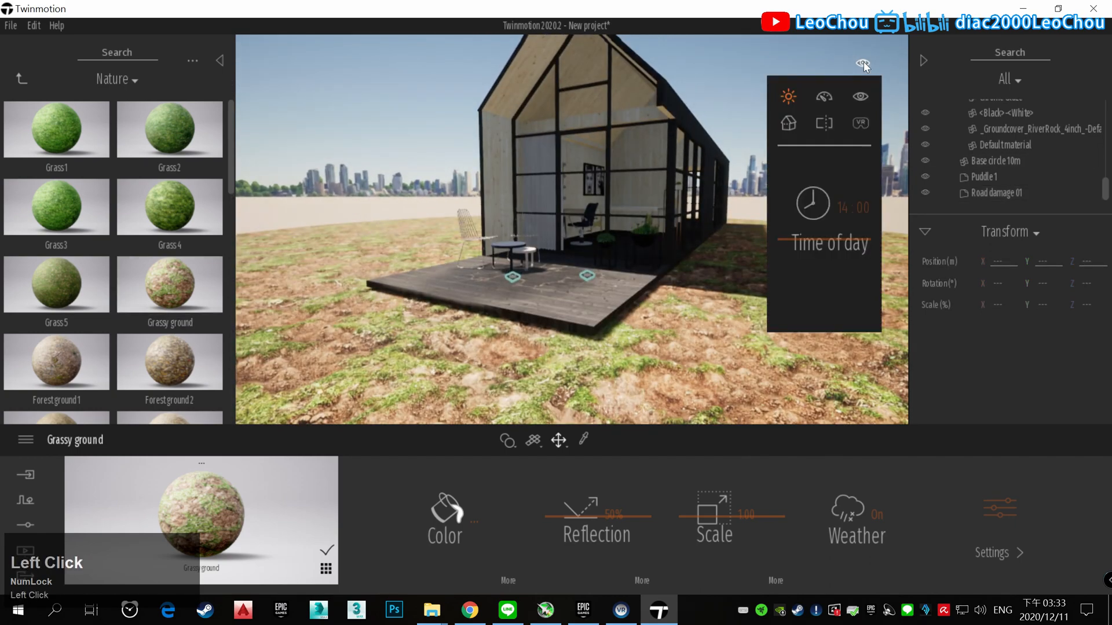
drag(822, 273, 863, 220)
right_drag(676, 265, 684, 265)
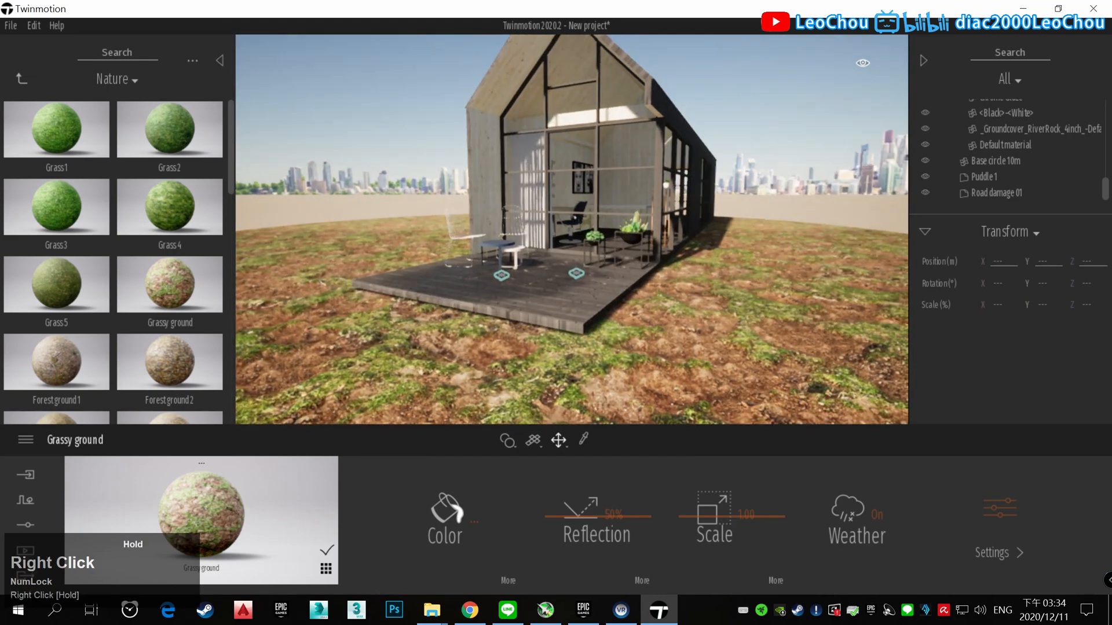
- Scatter Dry Wild Grass 01 and Long grass 01 over the circular base with Vegetation scatter
key(e)
key(q)
key(q)
click(29, 513)
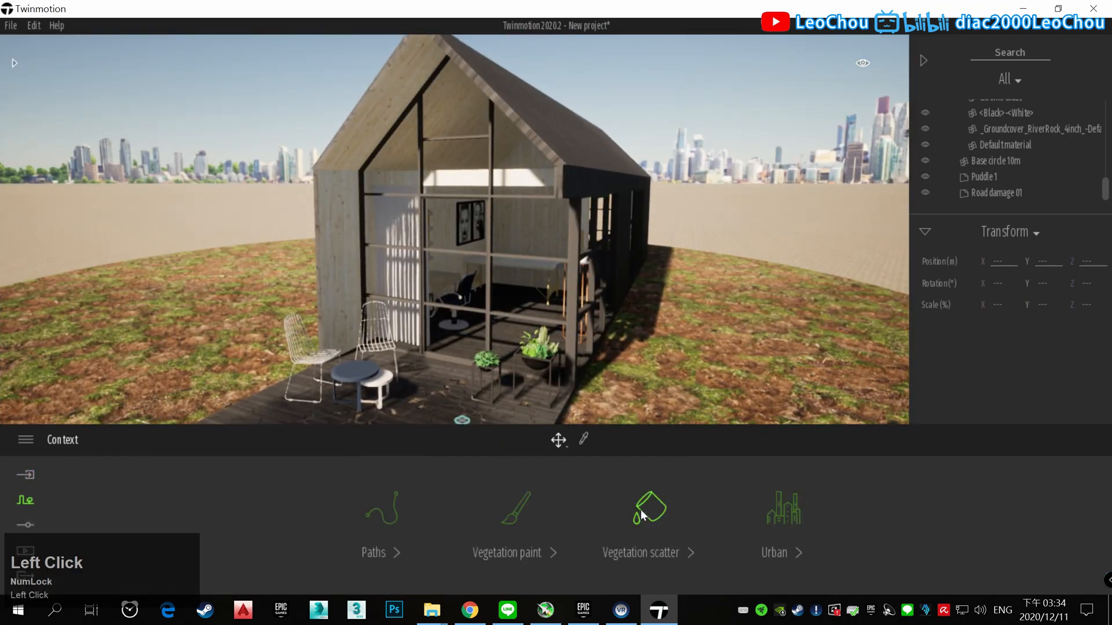
click(641, 509)
drag(201, 144, 225, 502)
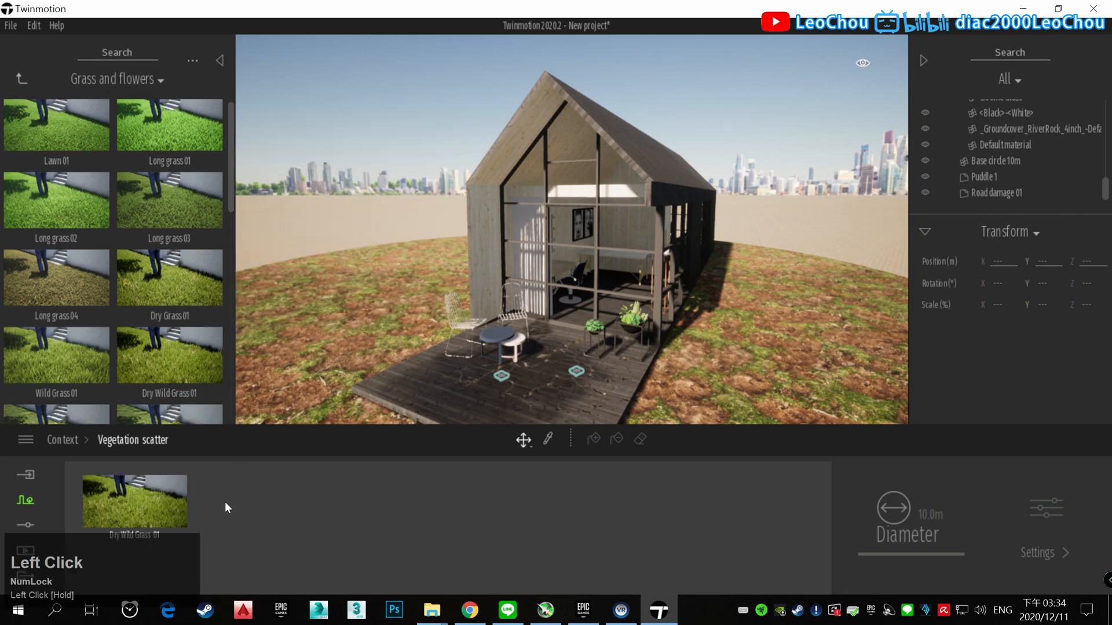
click(38, 499)
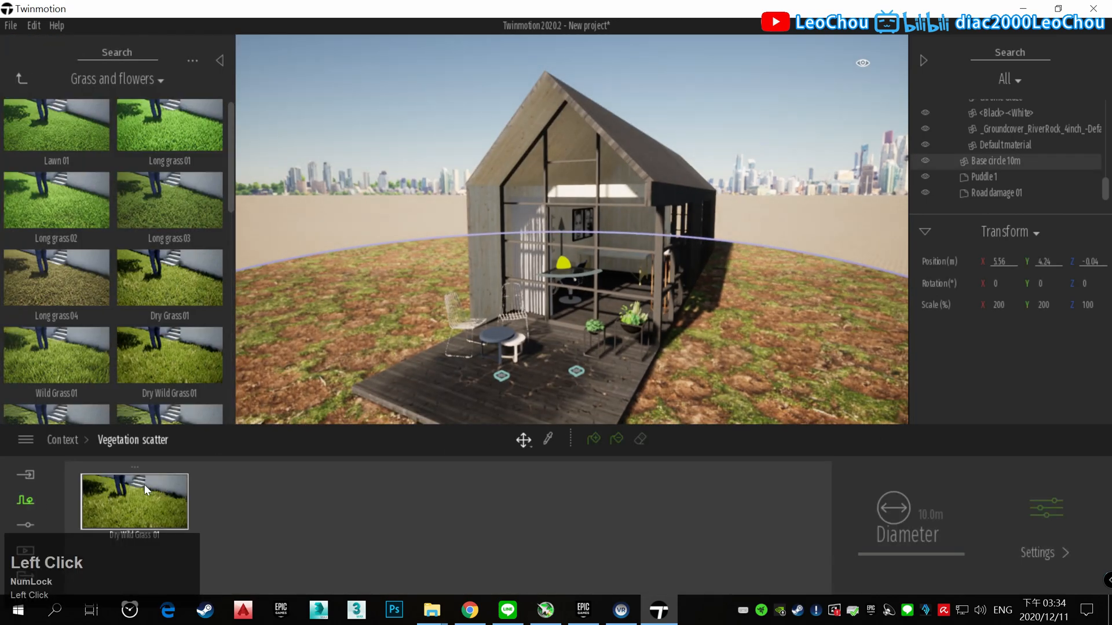
drag(747, 338, 802, 338)
right_drag(708, 399, 654, 406)
drag(170, 125, 262, 510)
- Erase the scattered grass from the wooden deck with the eraser at a 1.2 m diameter
click(640, 439)
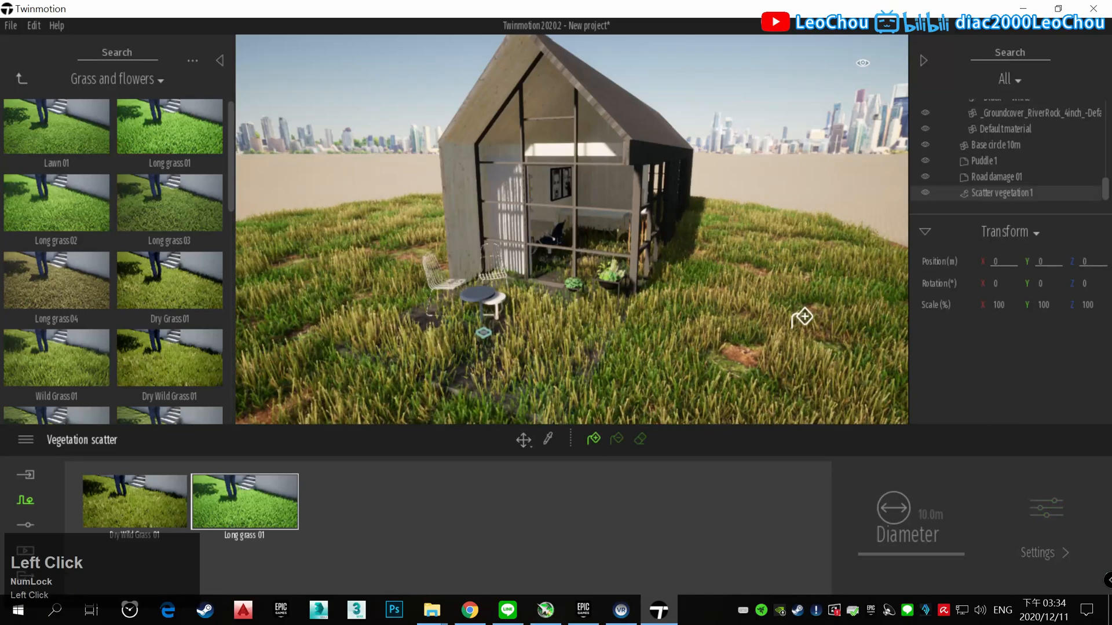
drag(898, 554, 905, 562)
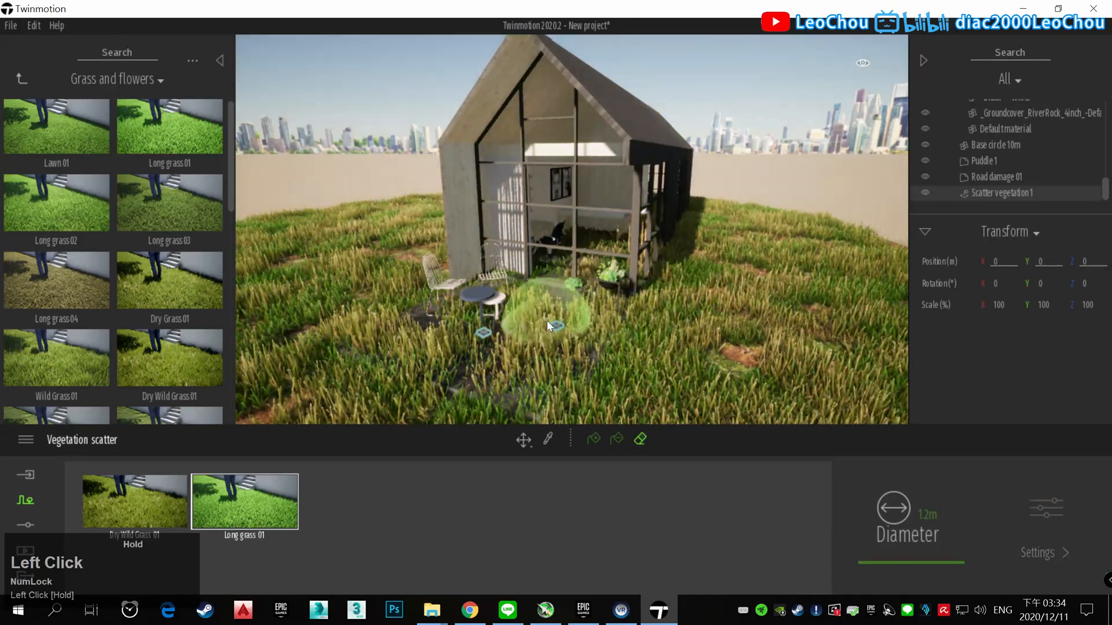
mouse_move(387, 393)
mouse_down()
mouse_move(370, 374)
mouse_move(522, 293)
mouse_move(602, 276)
mouse_up()
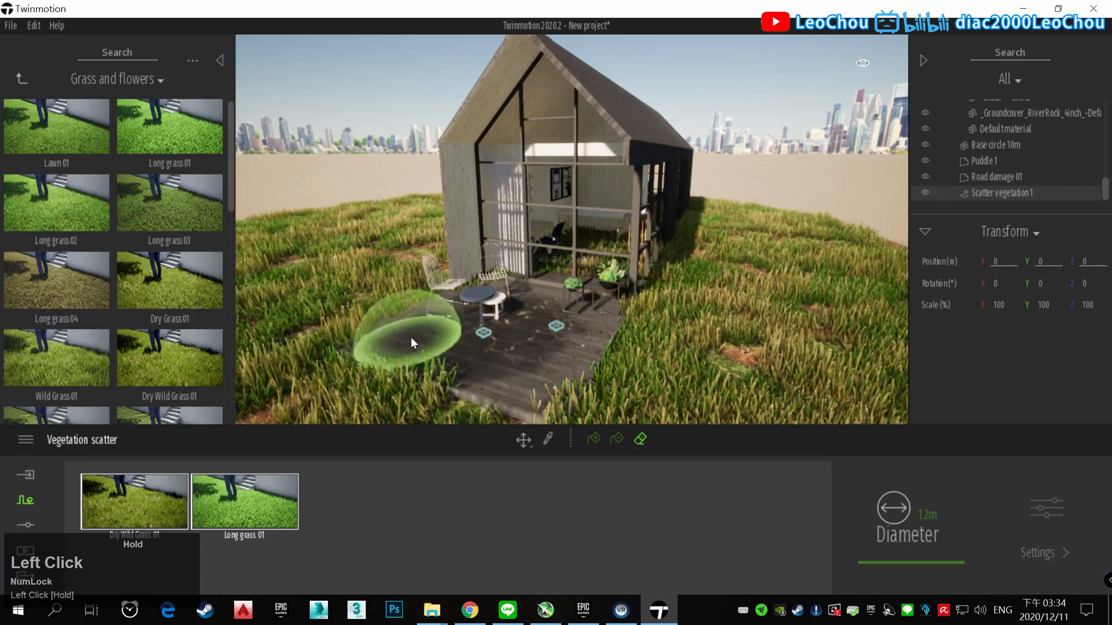
mouse_move(411, 341)
mouse_down()
mouse_move(493, 365)
mouse_move(589, 335)
mouse_move(806, 219)
mouse_up()
- Erase the grass growing through the floor around the office chair and table in the front room
scroll(601, 325, up, 5)
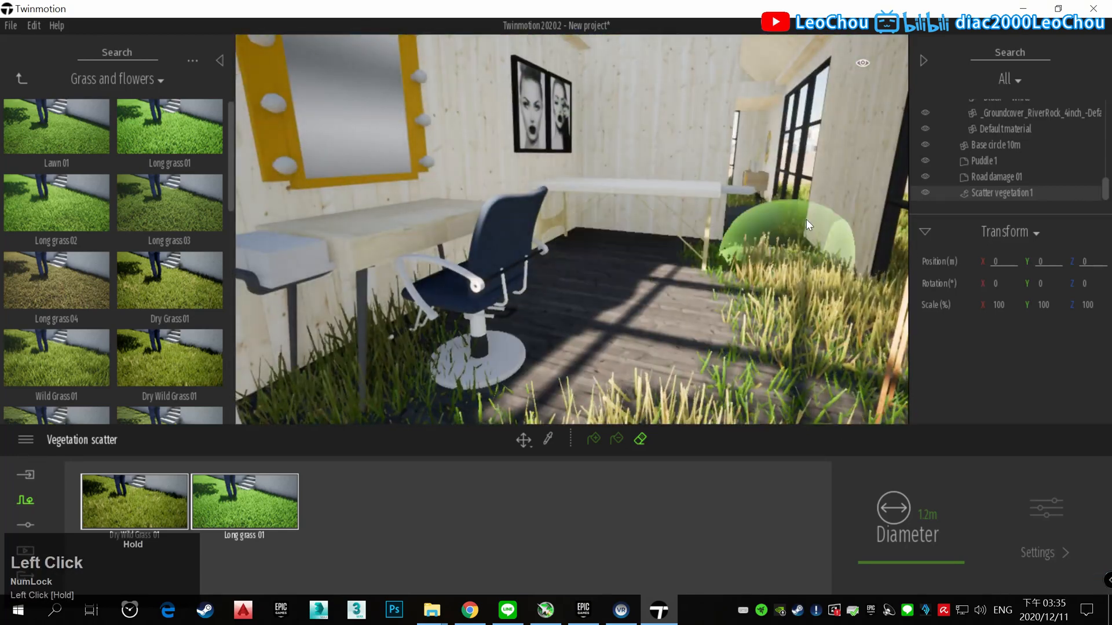
mouse_move(806, 219)
middle_down()
mouse_move(773, 246)
mouse_move(492, 260)
middle_up()
mouse_move(585, 324)
mouse_down()
mouse_move(696, 227)
mouse_move(697, 311)
mouse_up()
mouse_move(628, 263)
middle_down()
mouse_move(770, 278)
mouse_move(281, 335)
mouse_move(602, 254)
mouse_move(360, 329)
mouse_move(607, 328)
middle_up()
click(281, 335)
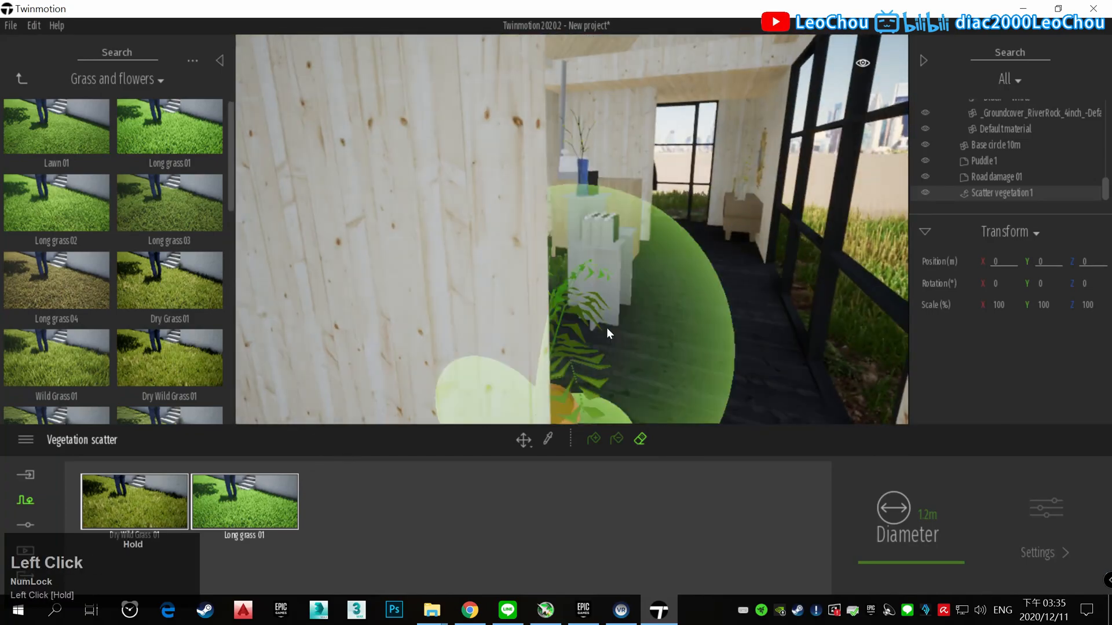
- Clear the remaining grass from the corridor floor and the edges of the front room
drag(607, 328, 317, 342)
middle_drag(317, 342, 512, 432)
click(512, 432)
scroll(429, 293, up, 3)
click(429, 293)
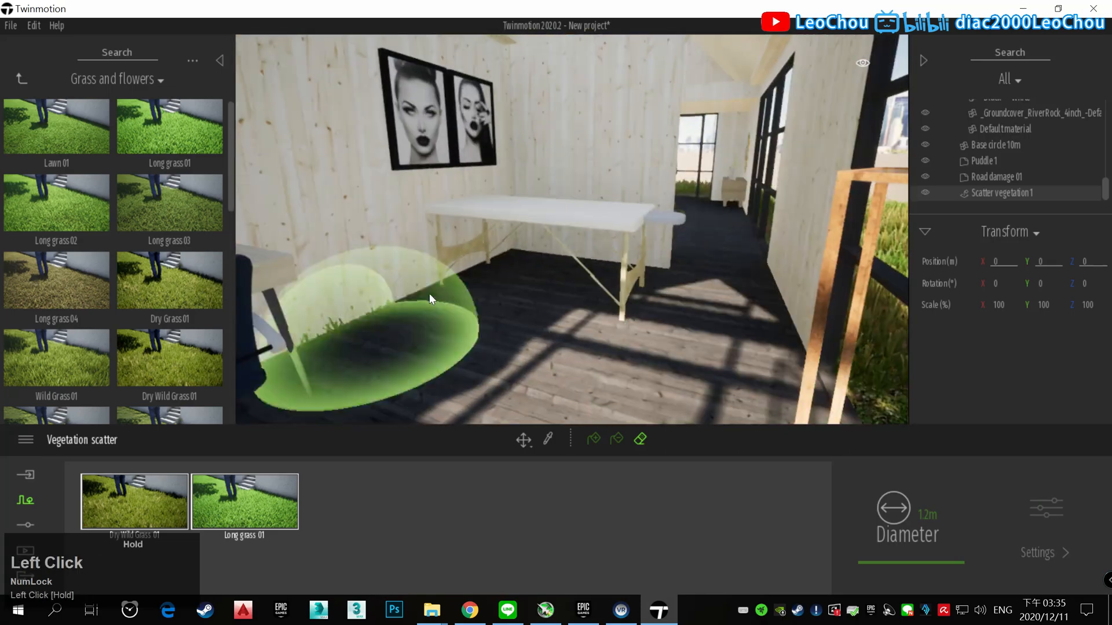
scroll(585, 379, up, 2)
mouse_move(586, 379)
right_down()
mouse_move(660, 170)
mouse_move(401, 258)
mouse_move(573, 301)
mouse_move(665, 269)
right_up()
click(401, 258)
scroll(665, 269, down, 3)
middle_drag(666, 269, 510, 188)
right_drag(509, 189, 562, 182)
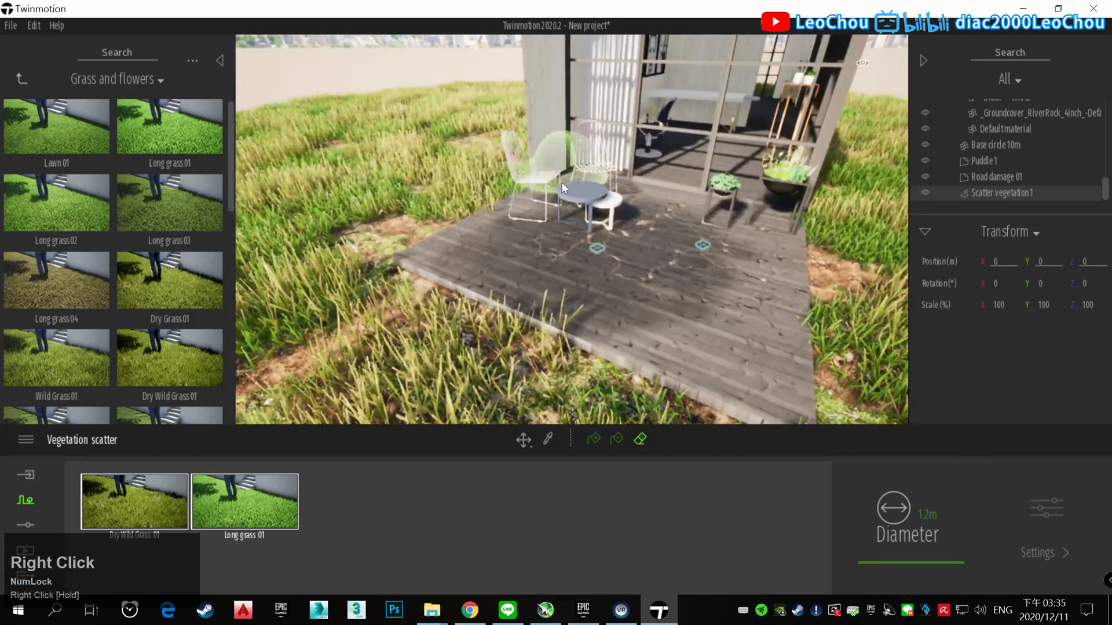
- Set up Vegetation paint with Long grass 03 from the Grass and flowers library
click(22, 78)
click(26, 500)
click(508, 525)
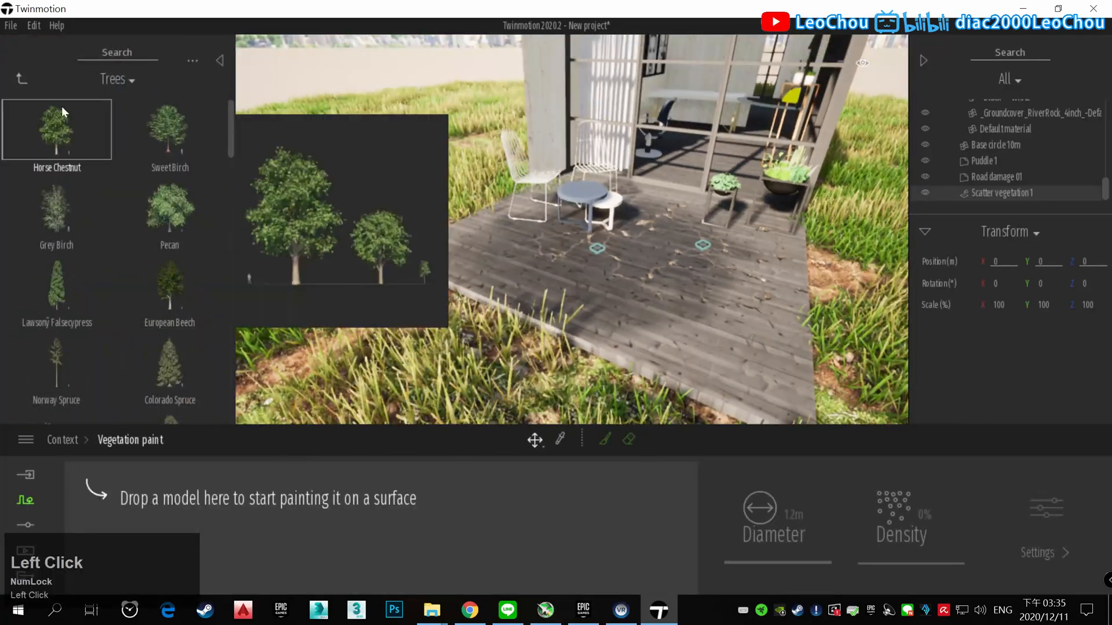
click(21, 78)
click(79, 276)
drag(87, 147, 239, 507)
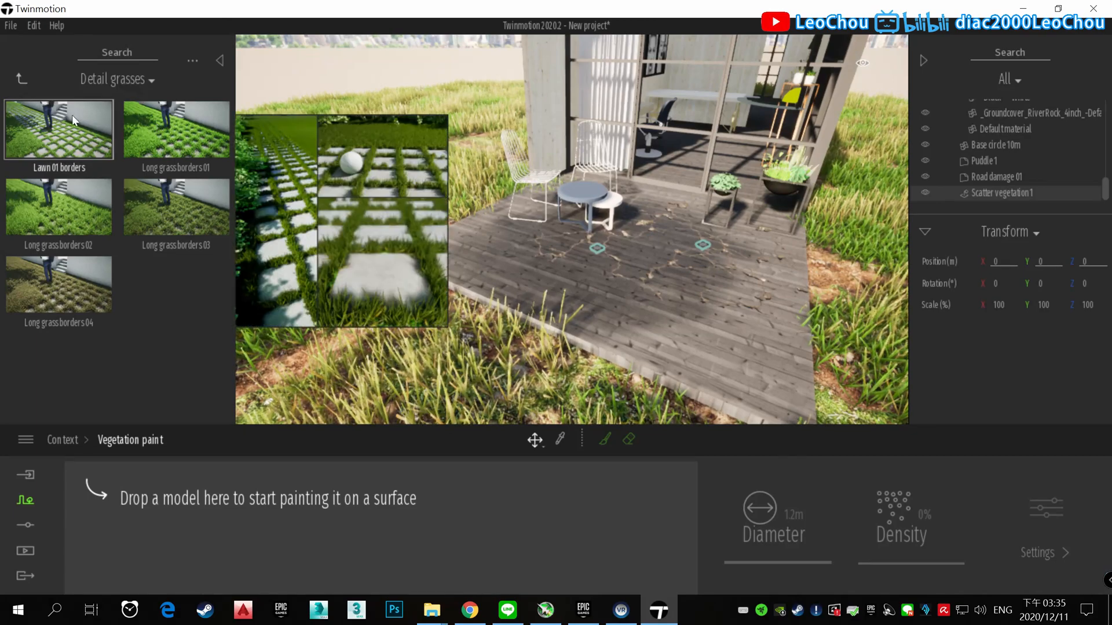
click(21, 78)
click(155, 237)
drag(173, 207, 189, 483)
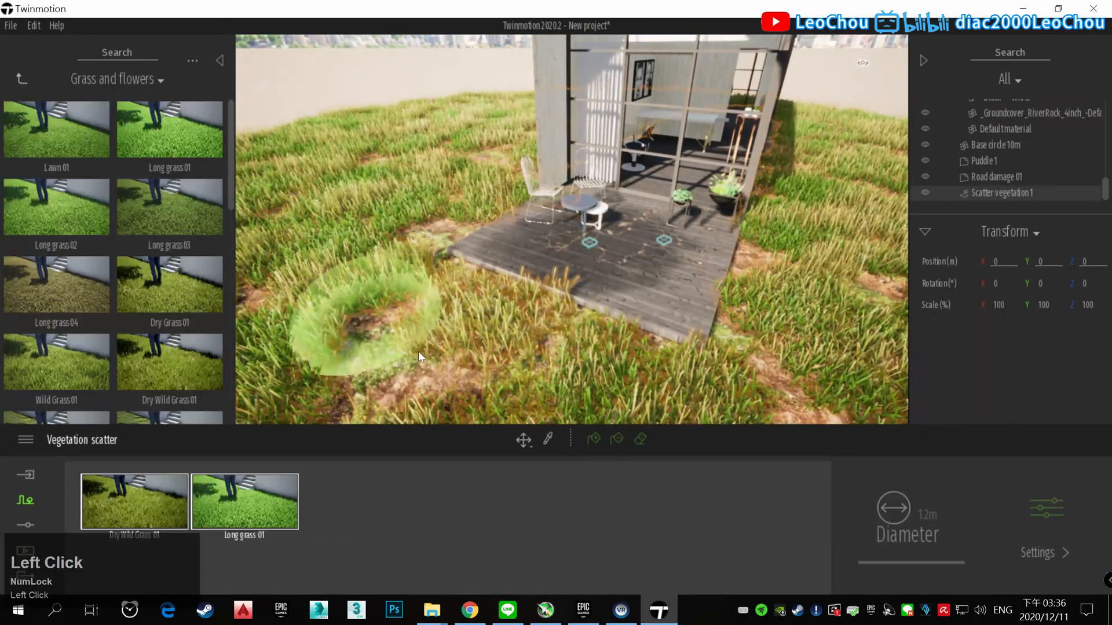
scroll(419, 351, down, 5)
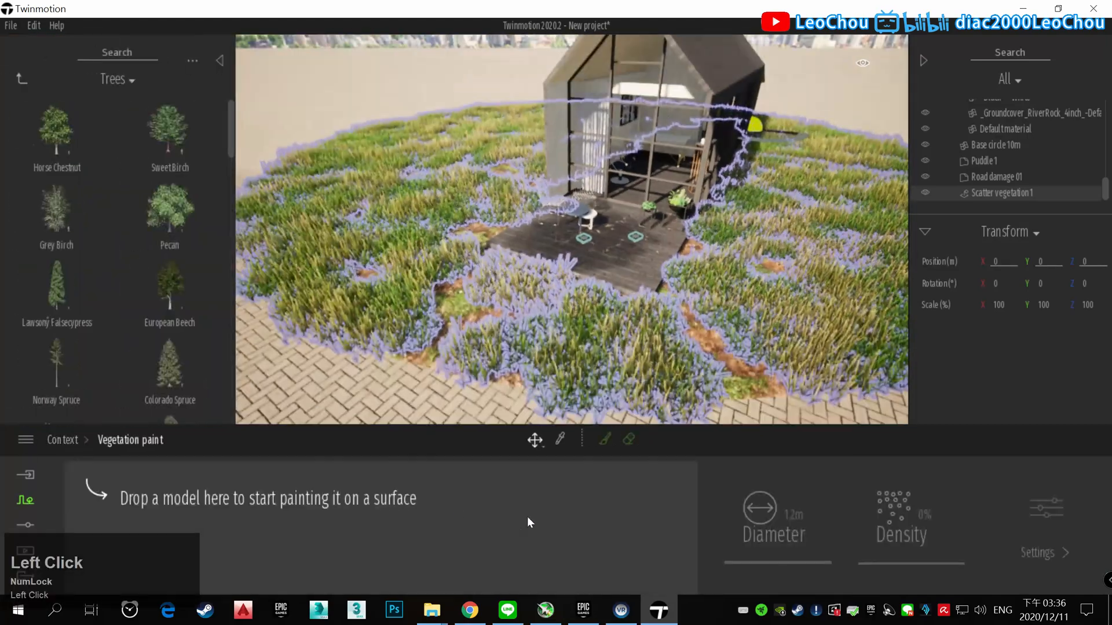
click(22, 79)
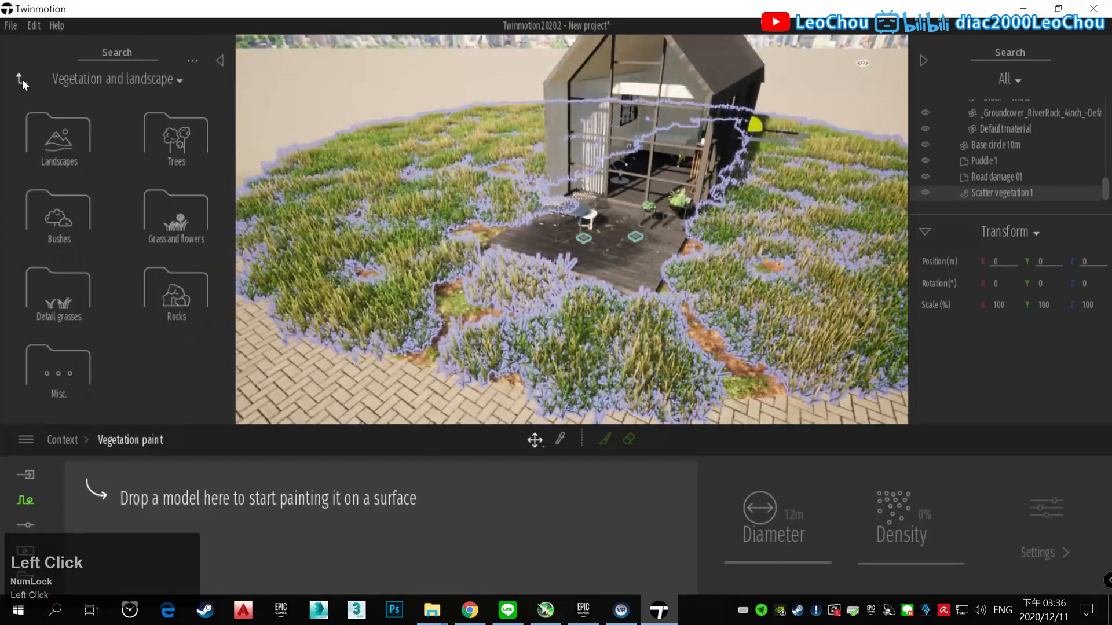
click(174, 214)
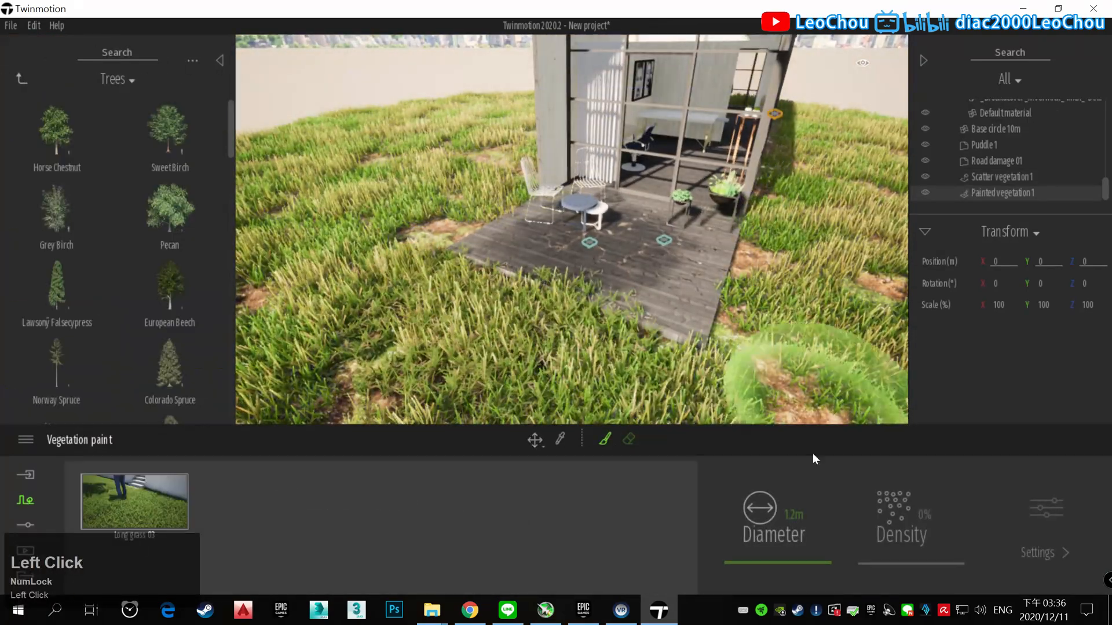
- Set the brush diameter to 0.4 m and paint Long grass 03 along the deck's edges, erasing grass that overlaps the boards
drag(811, 562, 789, 563)
scroll(752, 293, up, 3)
shift+click(747, 245)
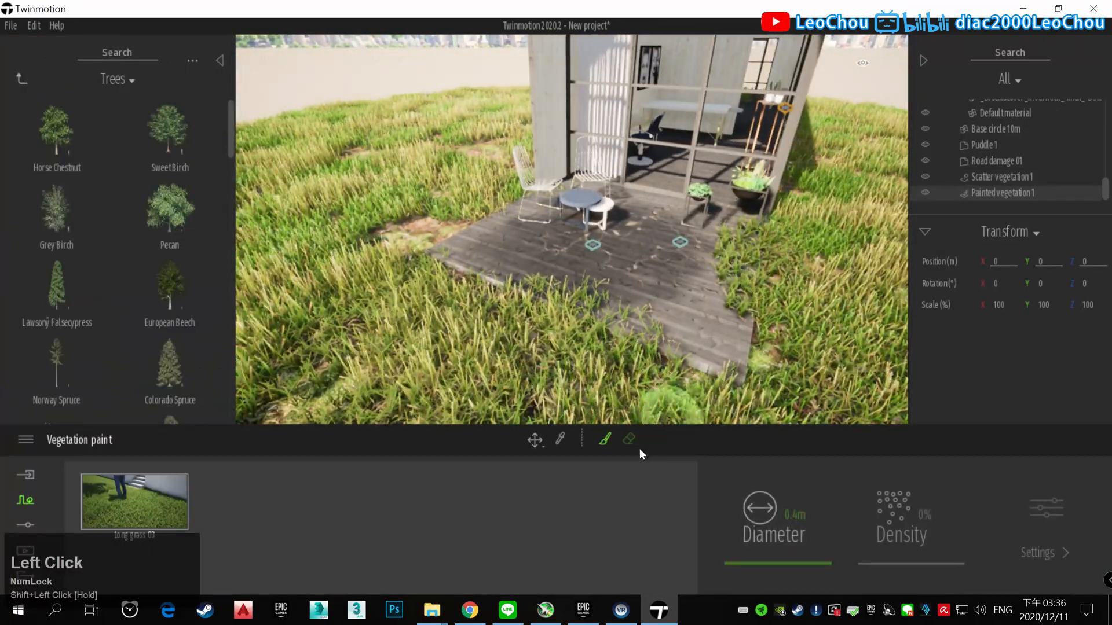
click(629, 440)
mouse_move(744, 364)
mouse_down()
mouse_move(730, 315)
mouse_move(747, 249)
mouse_up()
click(602, 440)
mouse_move(770, 290)
mouse_down()
mouse_move(779, 387)
mouse_move(439, 191)
mouse_move(388, 243)
mouse_up()
- Paint Long grass 03 on the bare patches in front of the deck and towards the base's outer rim
scroll(388, 244, down, 3)
right_drag(388, 243, 671, 312)
drag(672, 312, 696, 333)
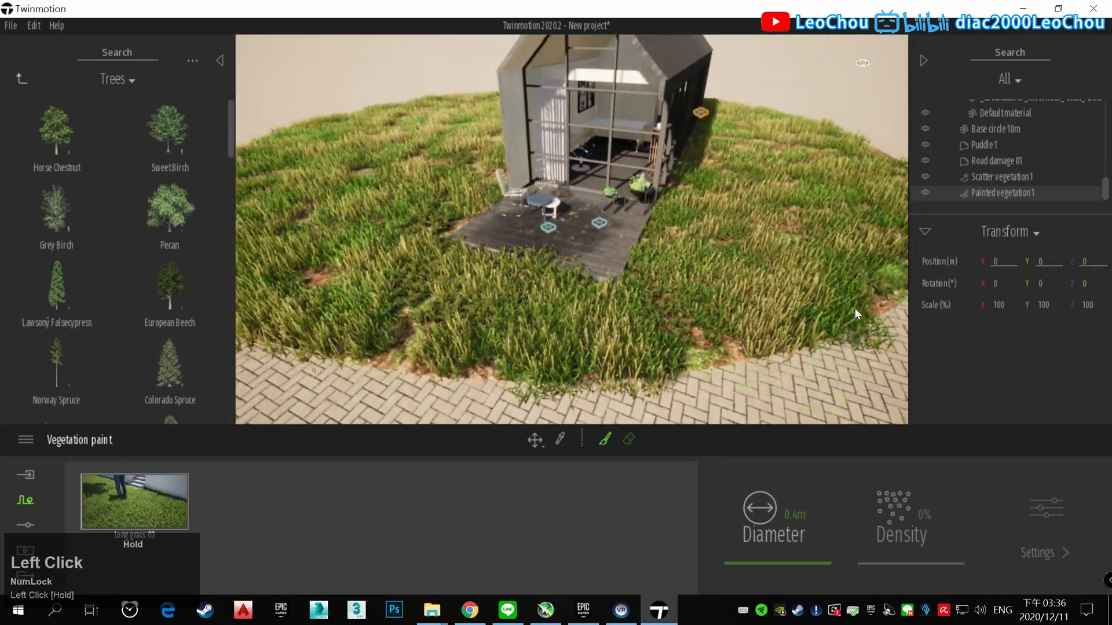
- Paint more Long grass 03 around the front corner and the chair side of the deck
key(d+w)
key(w)
key(w+a)
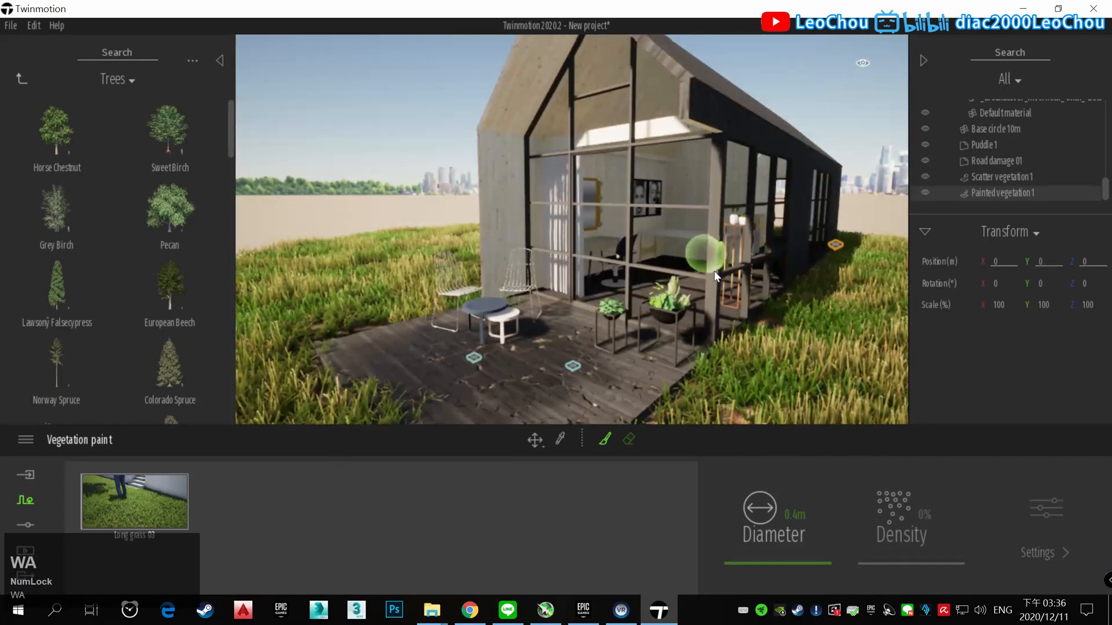
right_drag(561, 299, 475, 348)
drag(430, 394, 429, 370)
right_drag(430, 370, 430, 405)
drag(442, 305, 387, 278)
- Place one tree from the Trees library on the grass beyond the deck chairs and another behind the house's glazed side
click(25, 500)
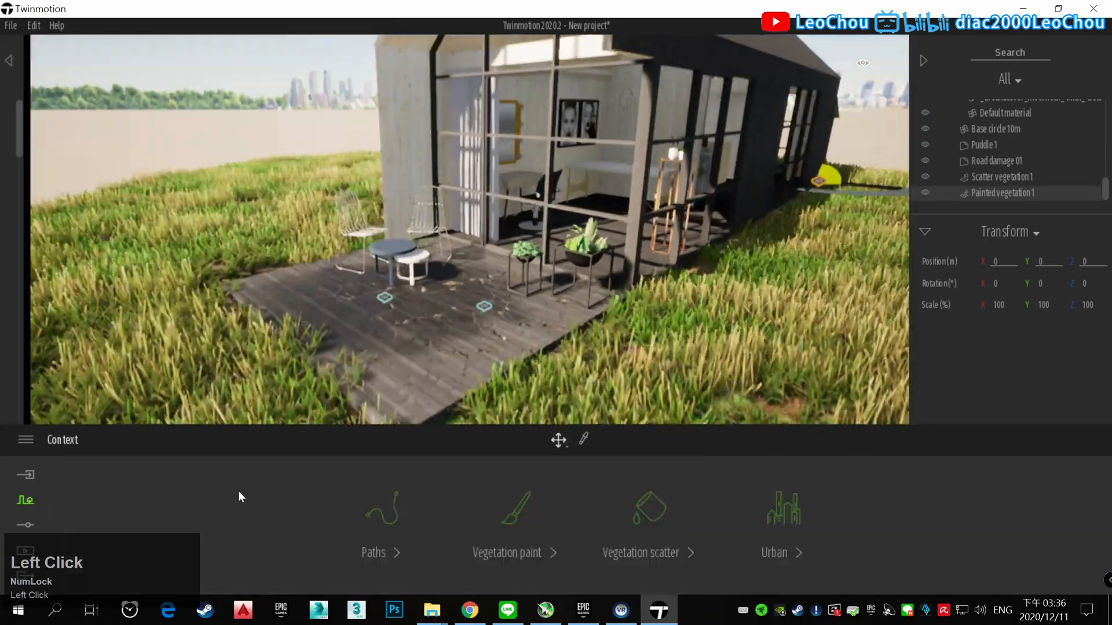
click(652, 521)
click(21, 78)
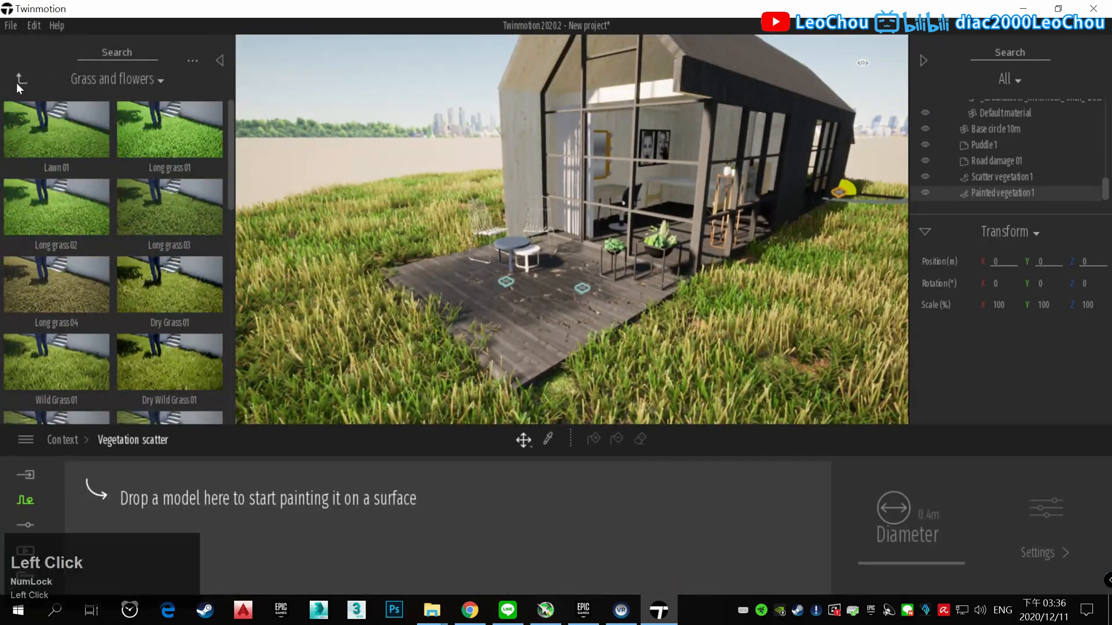
drag(169, 133, 361, 212)
scroll(150, 234, down, 4)
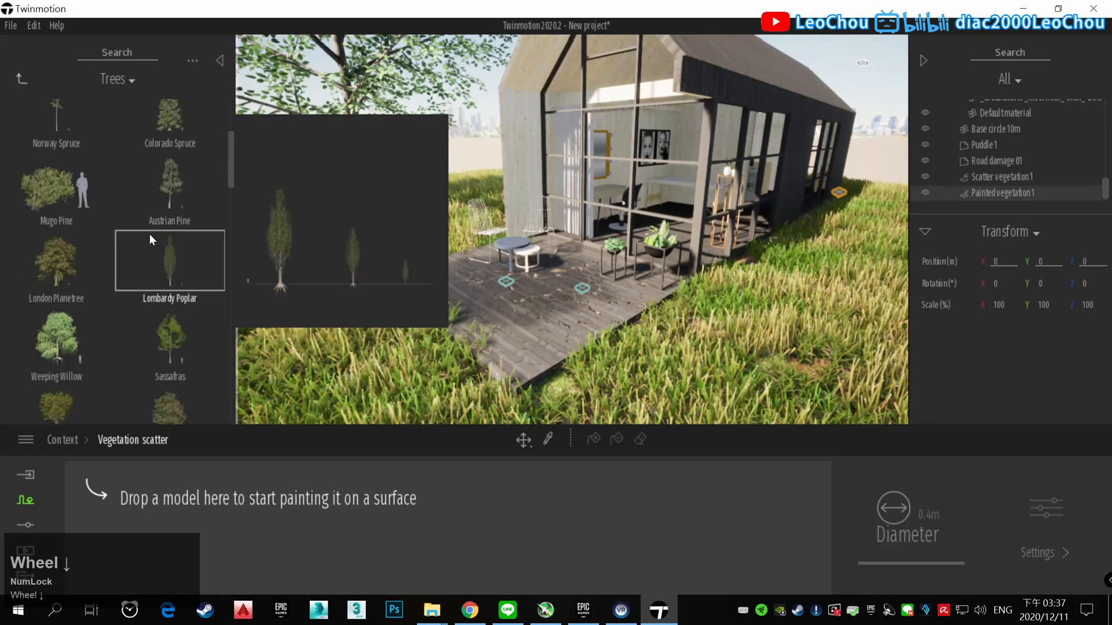
drag(162, 246, 901, 192)
scroll(191, 324, down, 10)
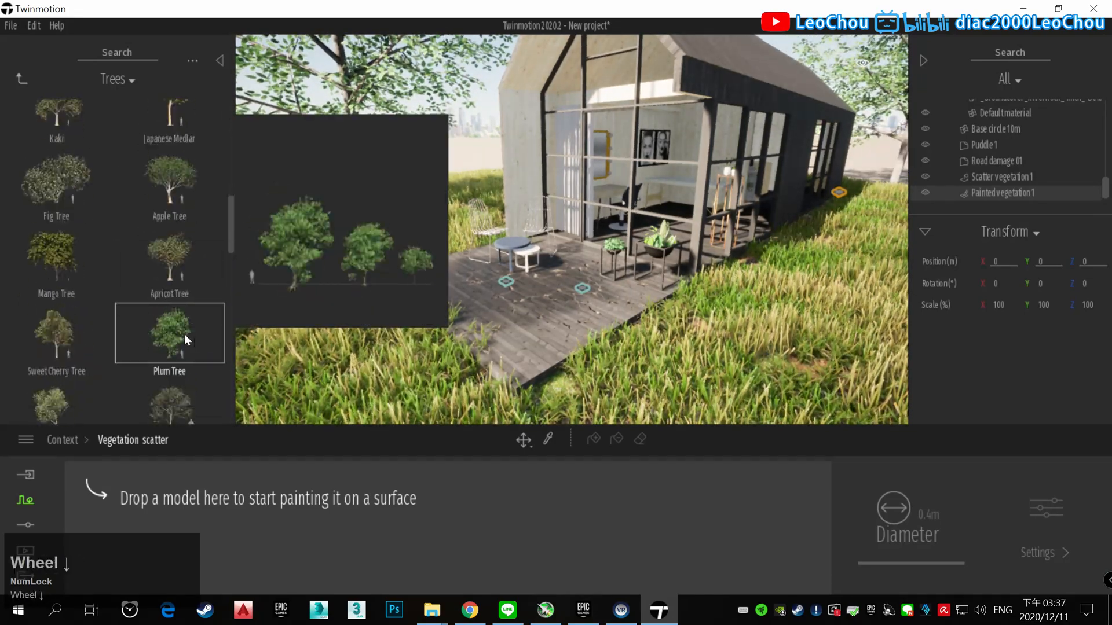
- Place Rock 4 from the Rocks library on the grass at the edge of the wooden deck
click(22, 78)
click(65, 365)
scroll(154, 209, down, 2)
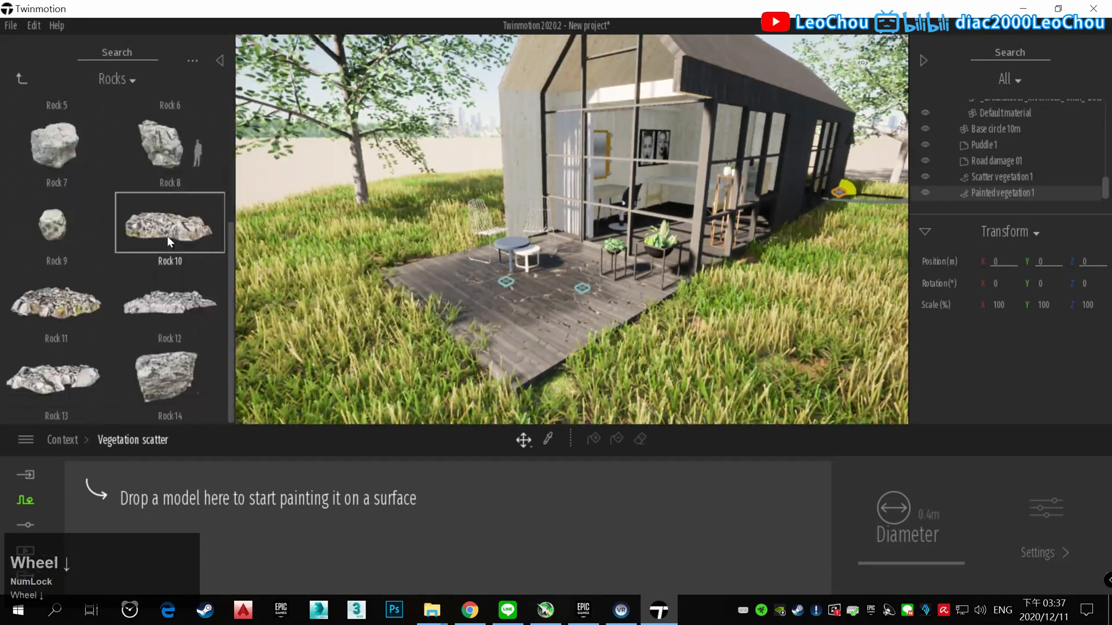
scroll(165, 220, up, 2)
drag(162, 197, 429, 340)
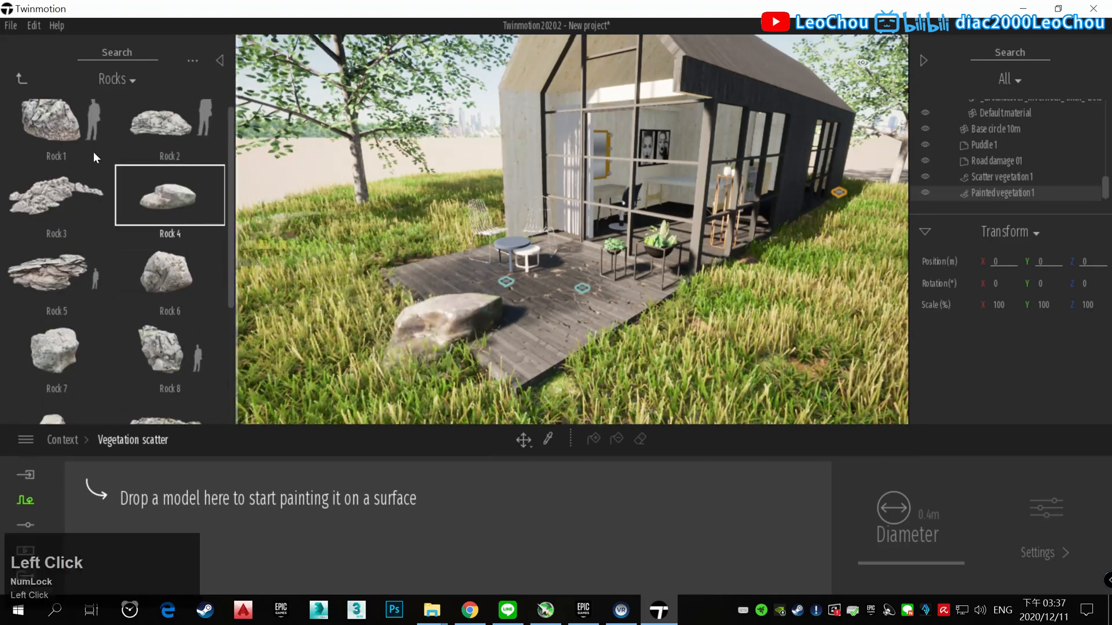
click(21, 78)
click(87, 283)
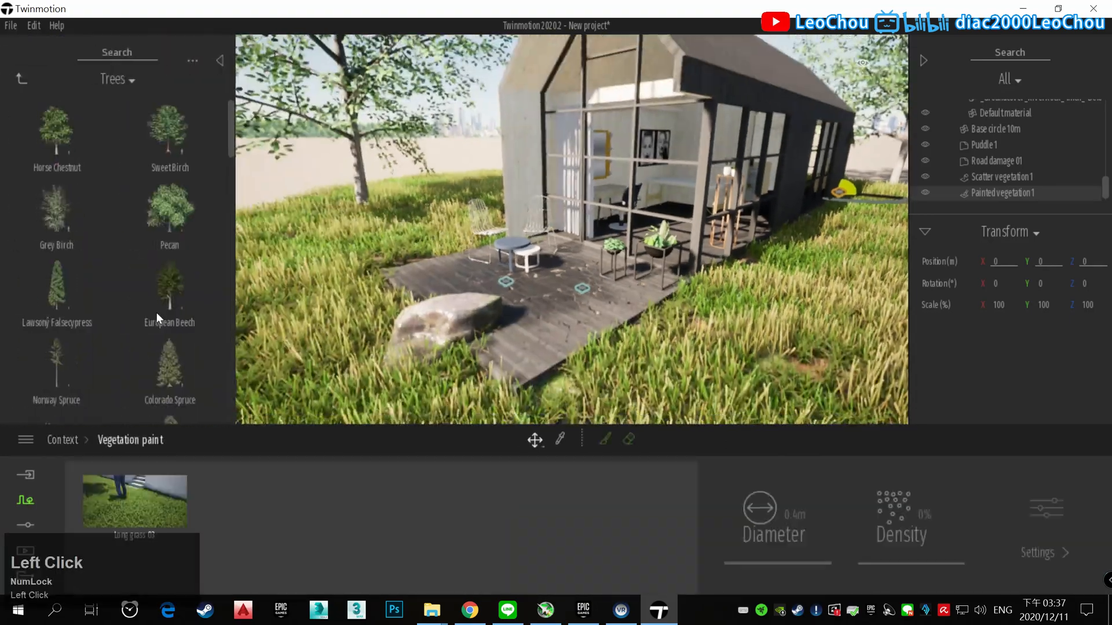
click(63, 292)
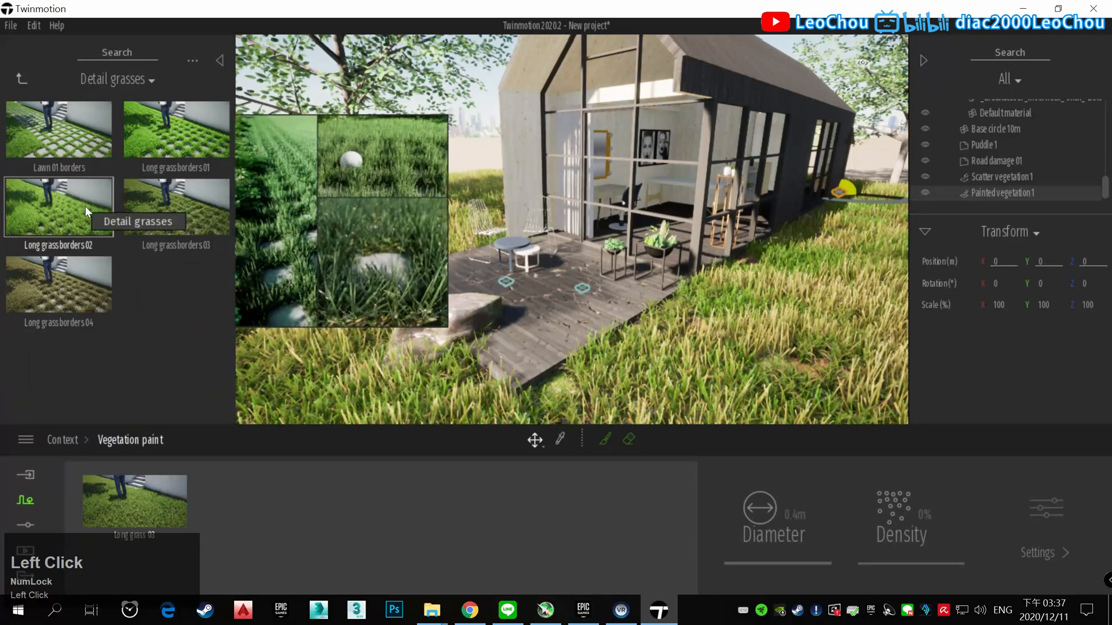
drag(83, 205, 273, 497)
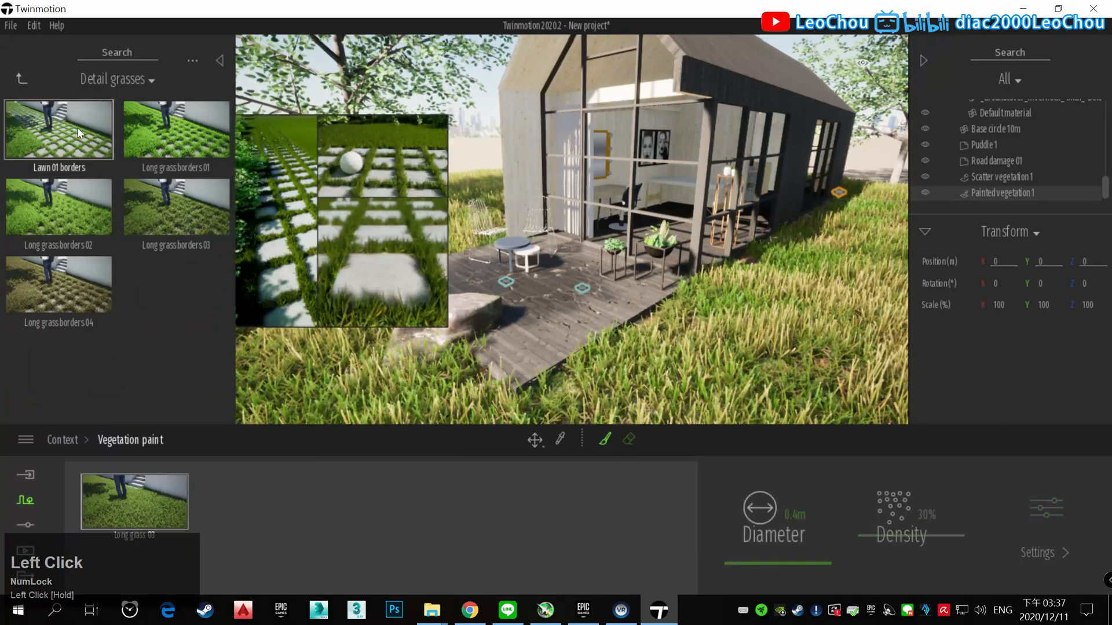
- Apply Clear glass from the Glass materials to the house's window panes
click(21, 79)
click(58, 141)
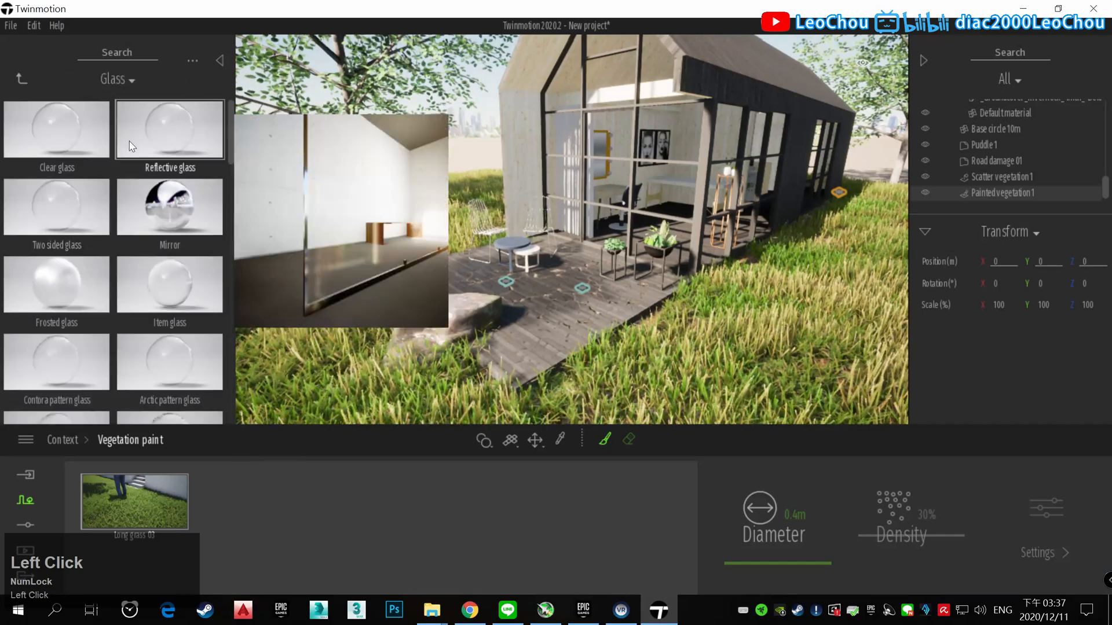
drag(56, 129, 672, 133)
key(w)
key(d)
key(s)
key(s)
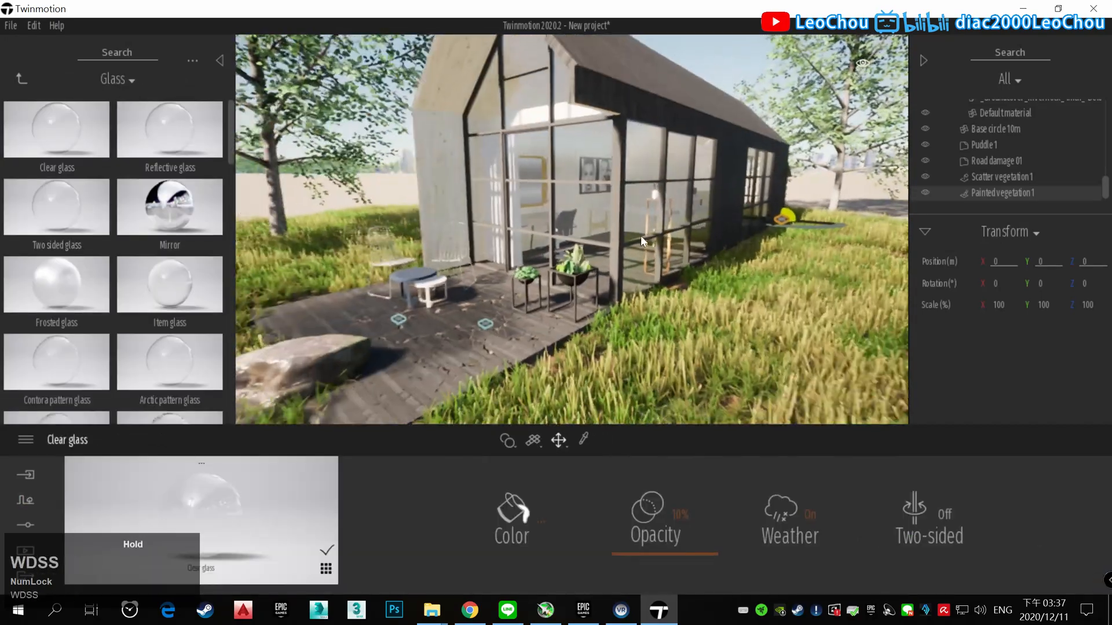
- Try Reflective glass on the house's window panes and replace it with Two sided glass
click(544, 130)
click(522, 165)
drag(170, 130, 572, 161)
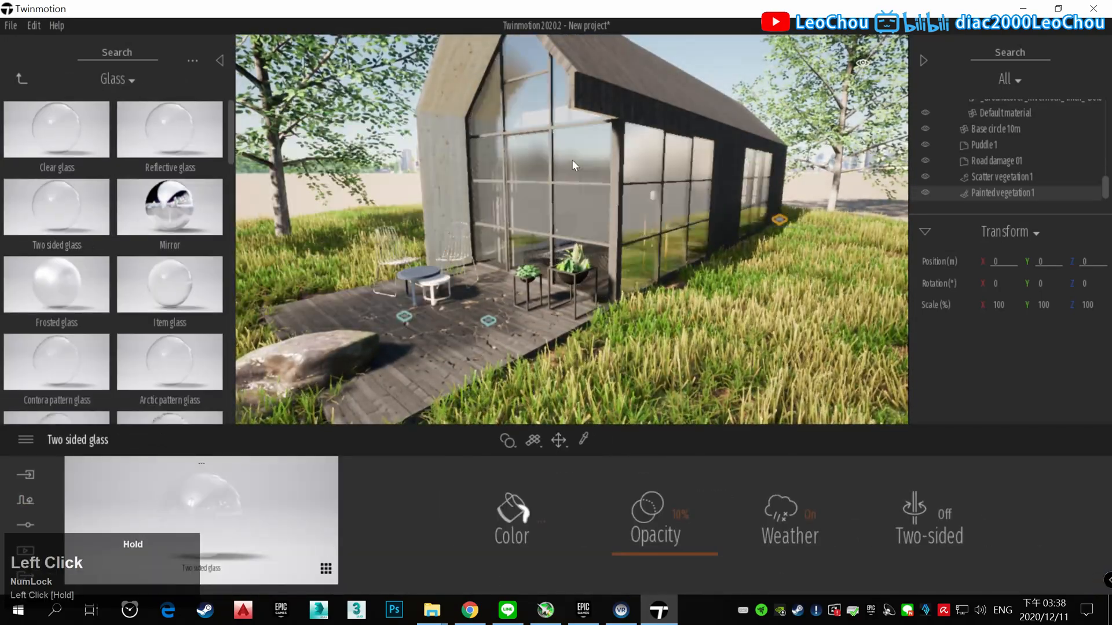
drag(64, 204, 570, 162)
key(a)
- Apply Carbon from the Metal materials to the house's window frames
click(21, 78)
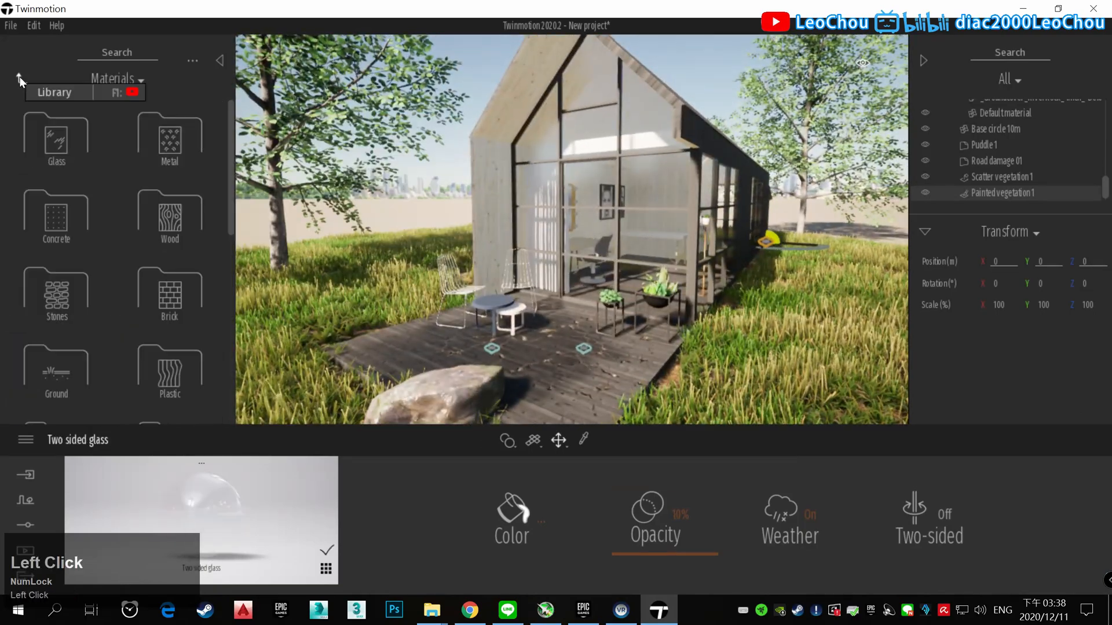
click(169, 151)
scroll(118, 240, down, 3)
scroll(118, 239, down, 3)
drag(169, 298, 692, 187)
key(d)
key(w)
key(a)
key(w)
key(w)
key(a)
key(s)
key(s)
key(s)
key(s)
key(s)
key(s)
key(s)
key(s)
key(s)
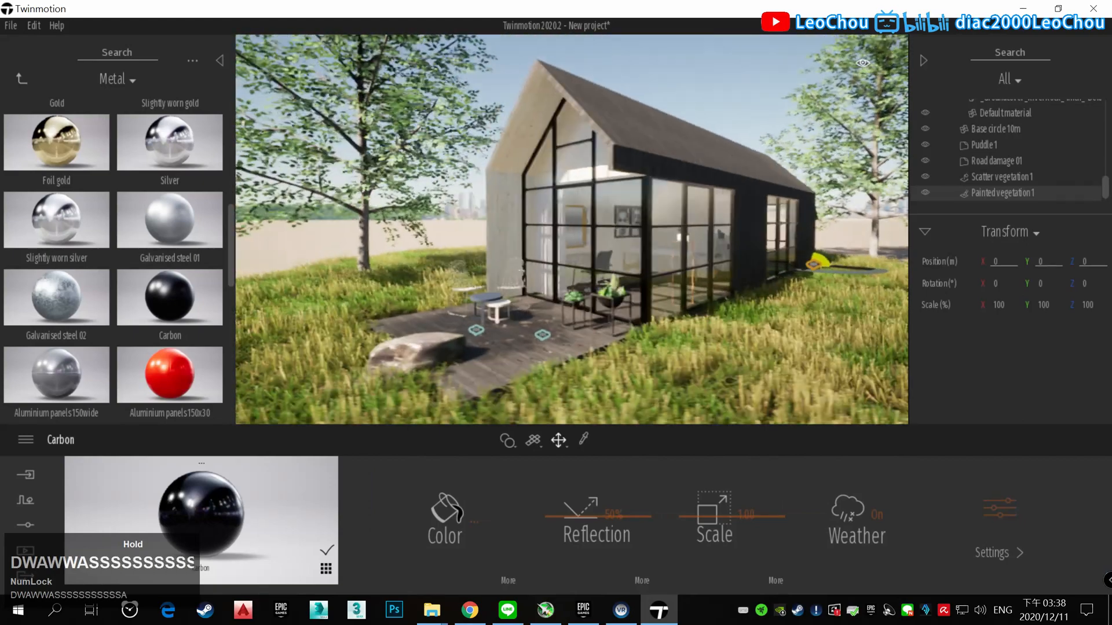
- Browse the Wood materials for a finish that suits the house's cladding
click(25, 82)
scroll(85, 232, up, 3)
scroll(145, 276, down, 6)
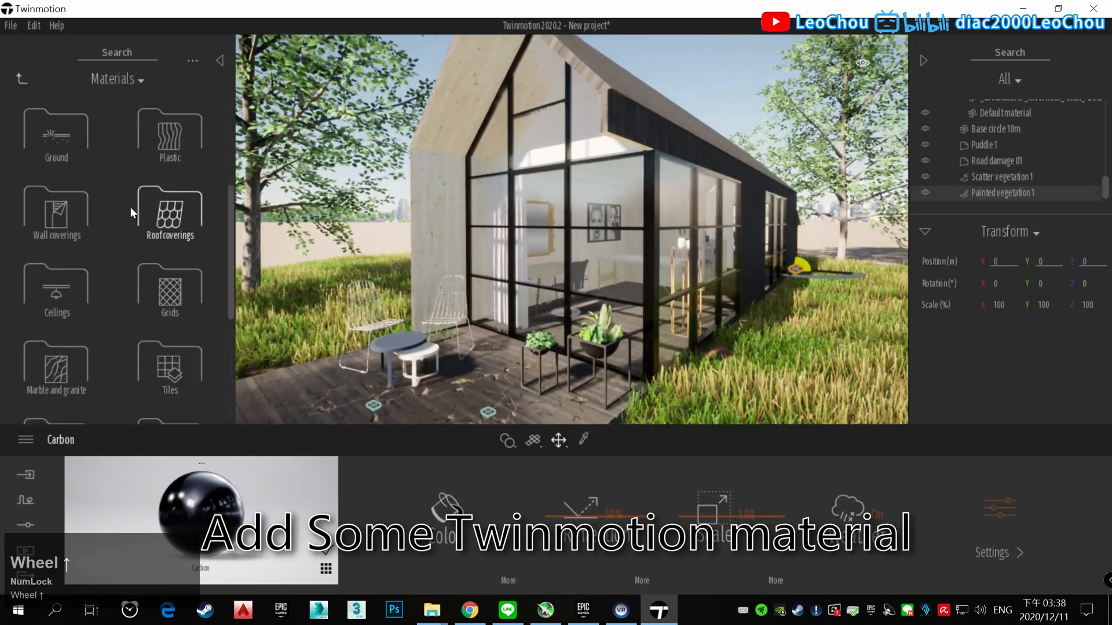
click(59, 232)
click(22, 79)
click(185, 210)
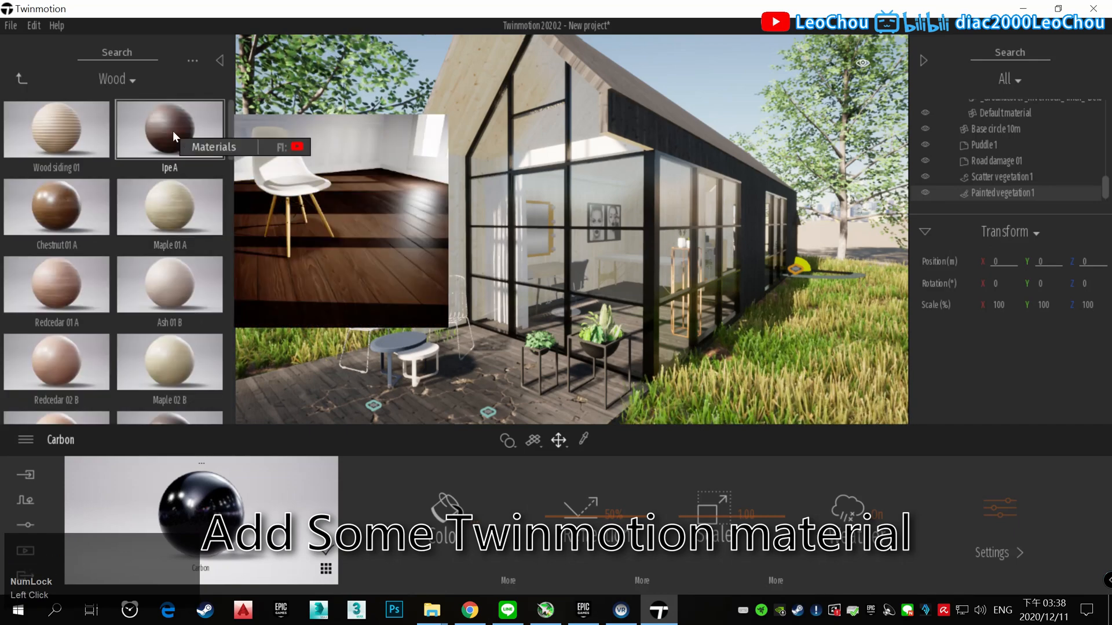
scroll(90, 226, down, 5)
drag(156, 220, 68, 237)
scroll(155, 225, up, 5)
drag(58, 214, 85, 226)
scroll(191, 251, down, 4)
scroll(80, 255, down, 4)
mouse_move(74, 283)
mouse_down()
mouse_move(40, 234)
mouse_move(82, 262)
mouse_up()
scroll(81, 262, down, 8)
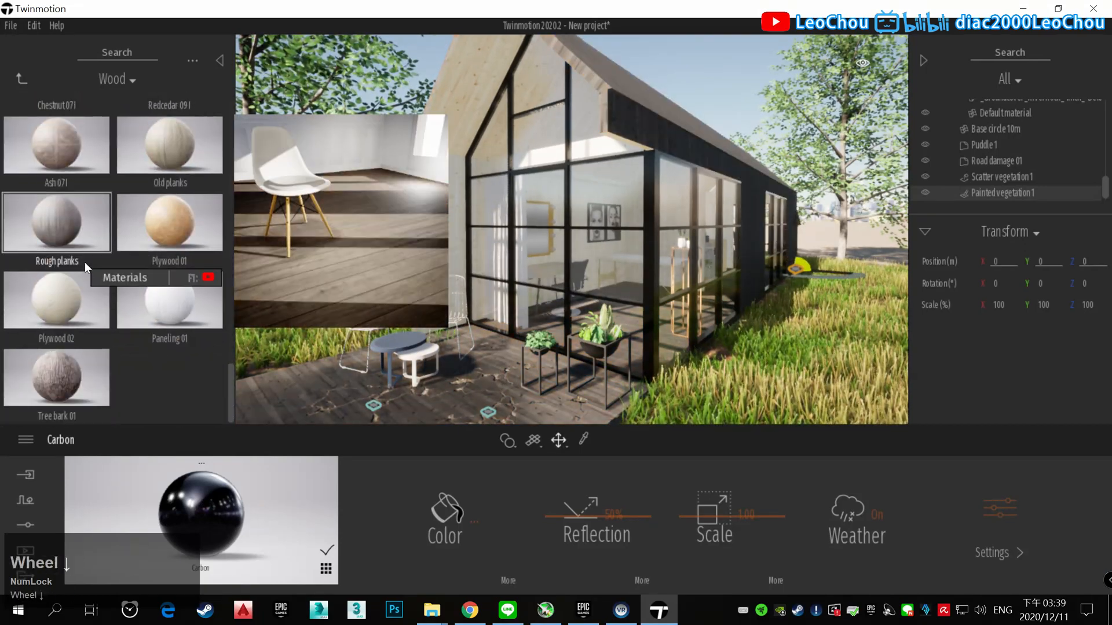
drag(57, 378, 117, 244)
scroll(118, 246, up, 8)
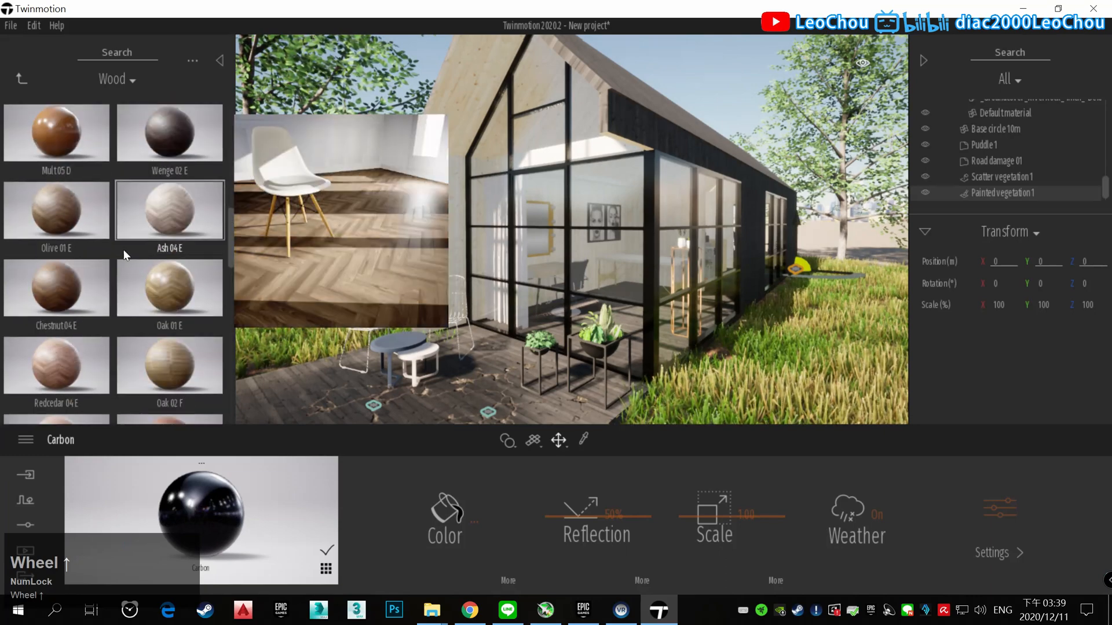
scroll(125, 250, up, 10)
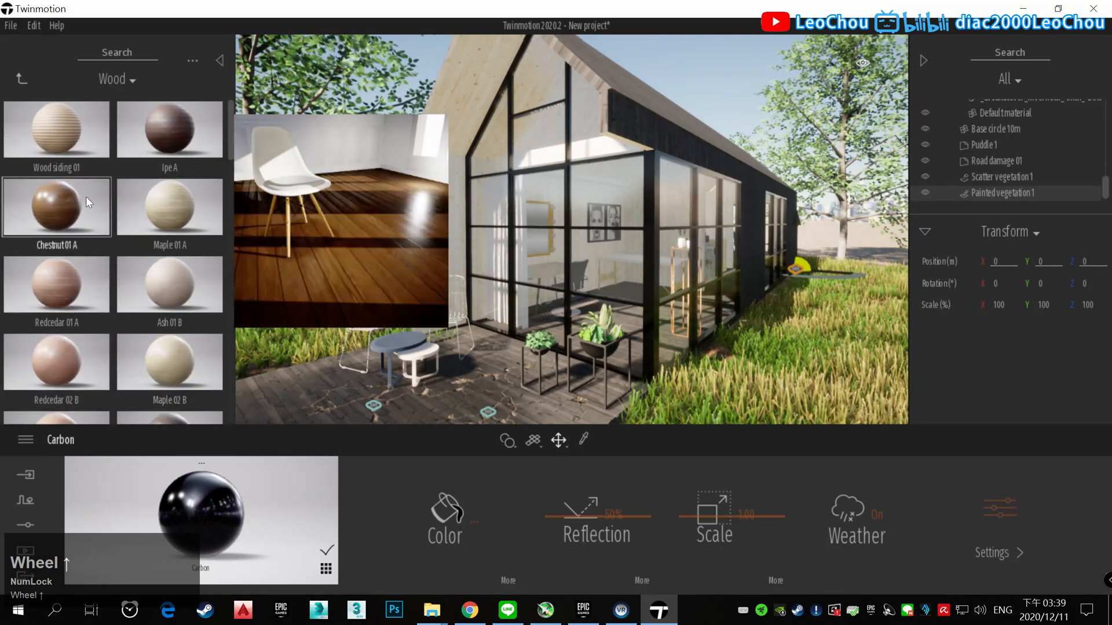
- Apply the Maple 01 A wood material to the dark timber cladding along the house's long side
drag(86, 197, 85, 232)
scroll(84, 231, up, 1)
drag(169, 262, 679, 136)
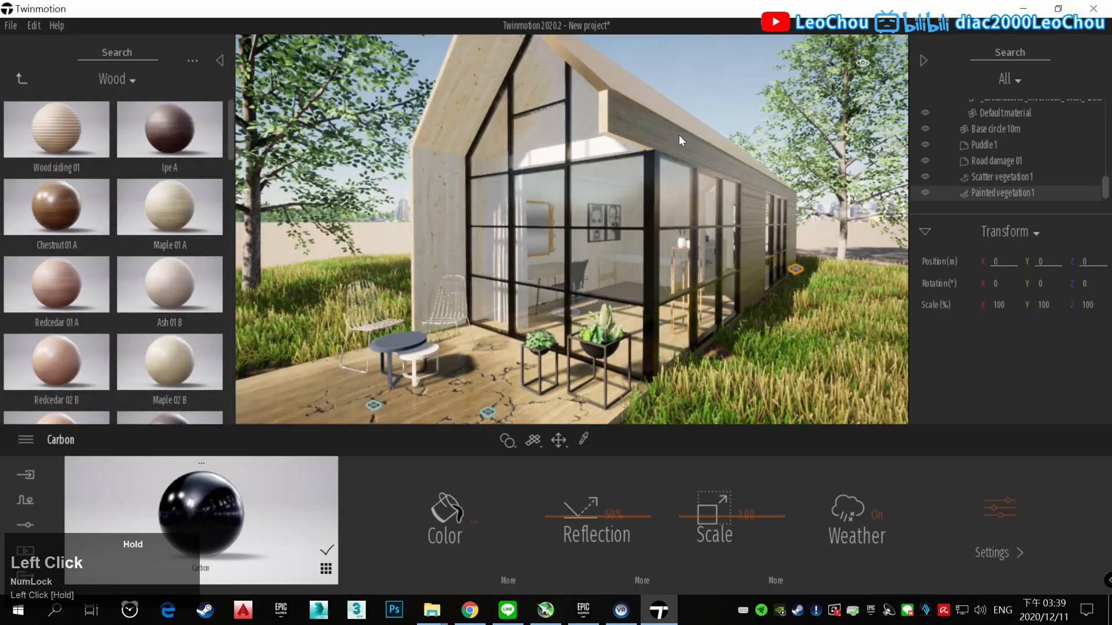
- Pick the Maple 01 A cladding material, turn its planks upright and darken its color to brown
click(678, 134)
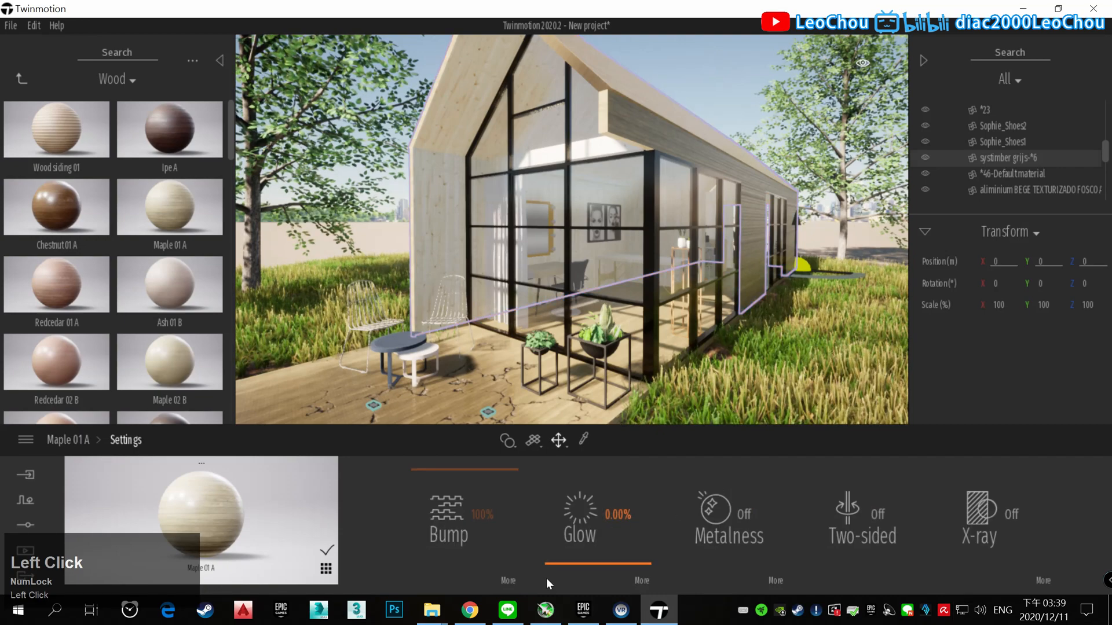
click(508, 580)
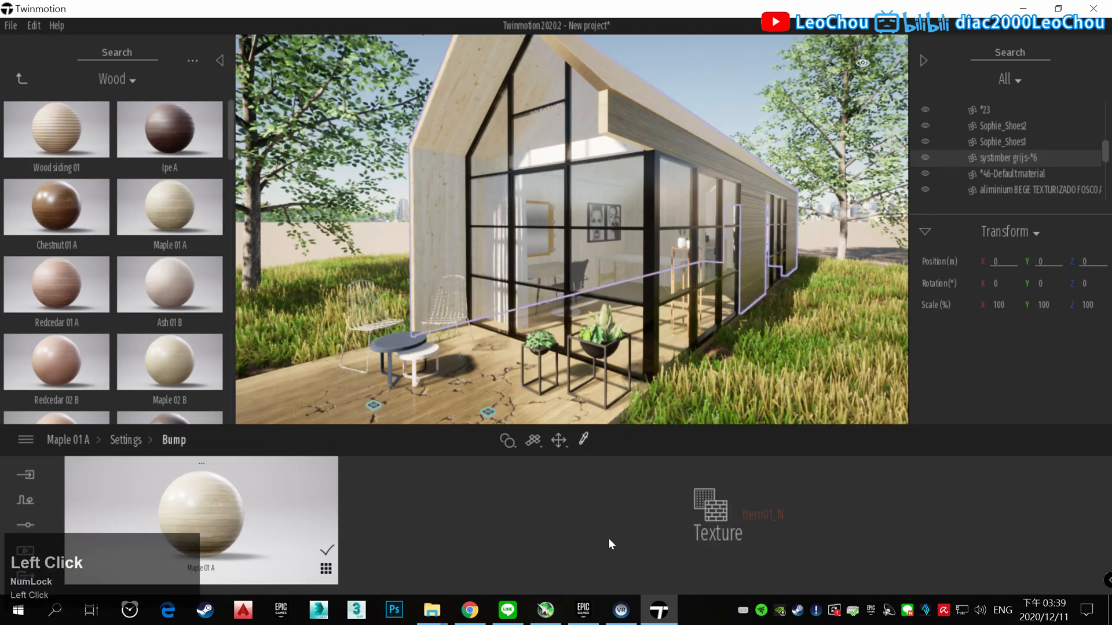
click(160, 502)
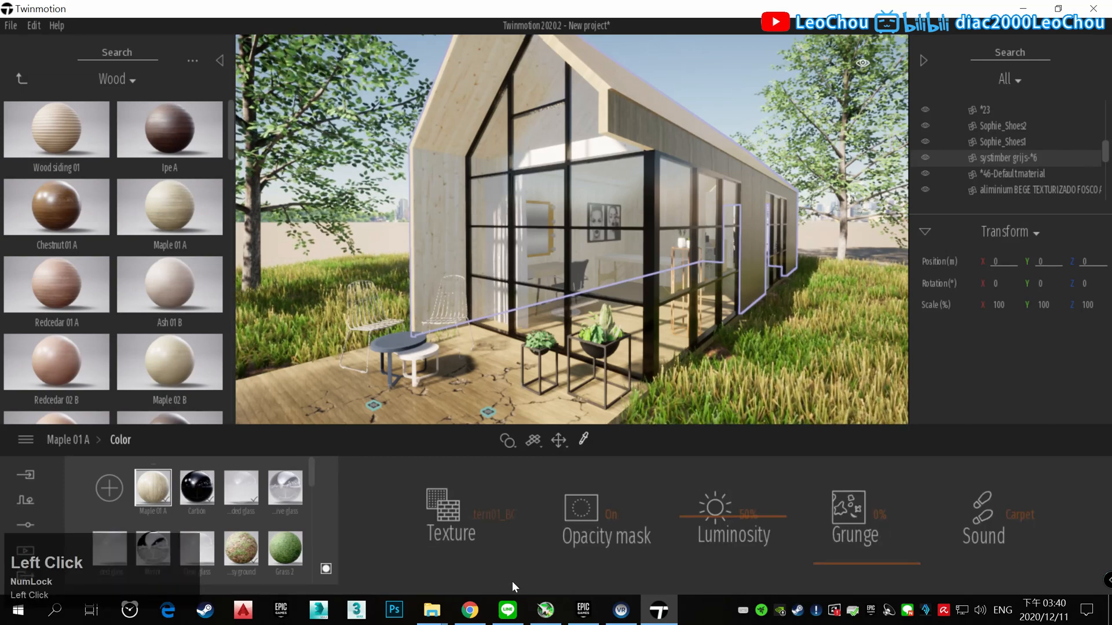
click(446, 515)
click(537, 273)
drag(692, 118, 981, 130)
click(939, 466)
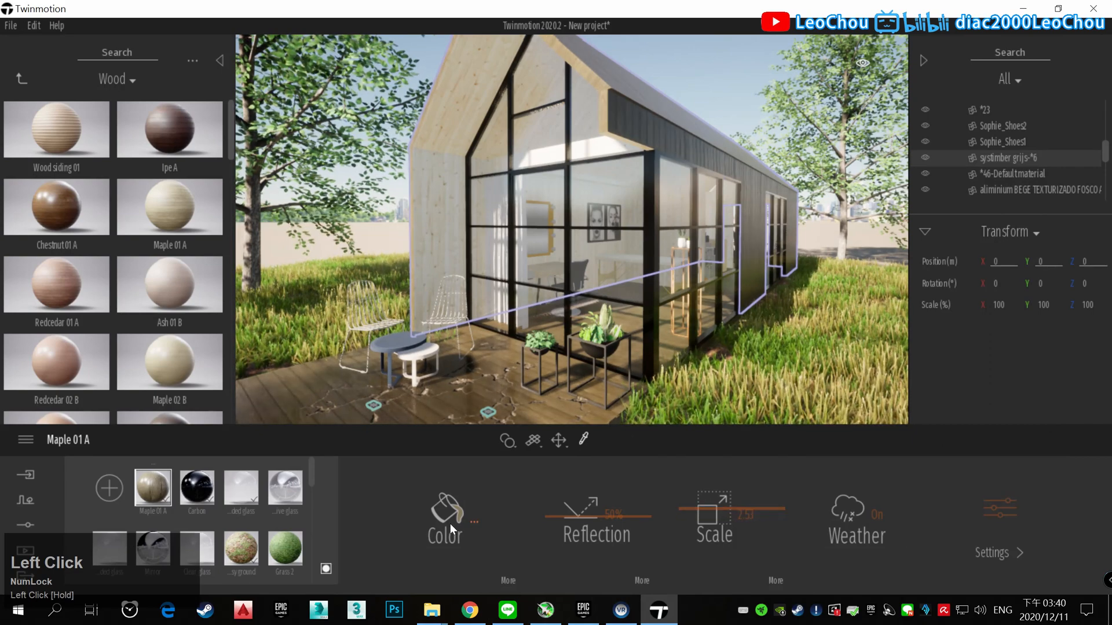
mouse_move(600, 516)
mouse_down()
mouse_move(598, 531)
mouse_move(609, 508)
mouse_up()
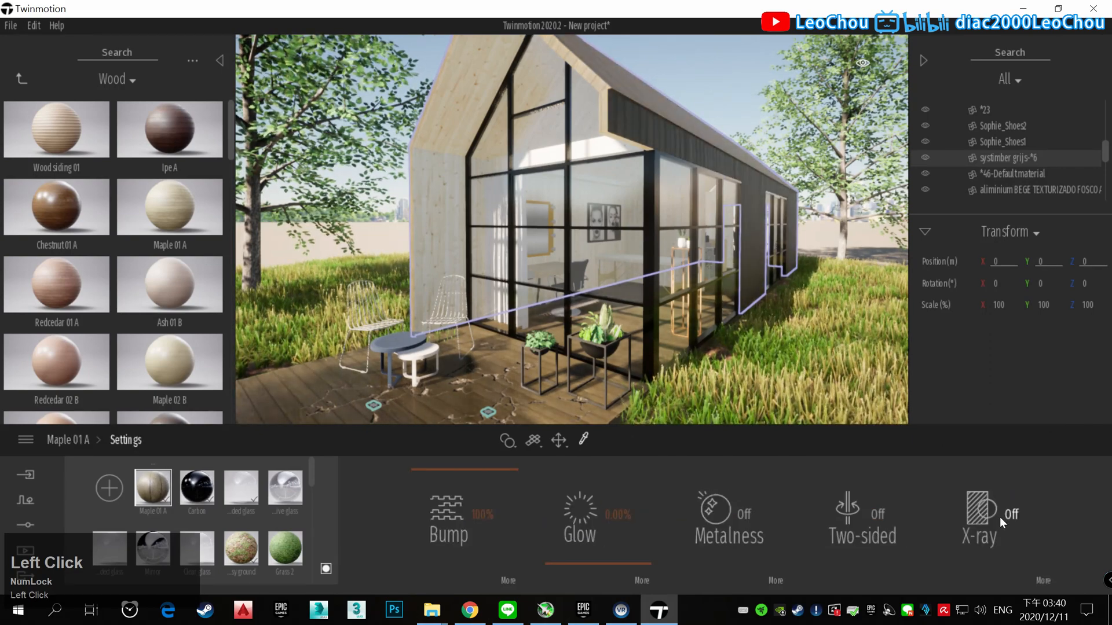
- Apply the Ash 02 D wood material to the light timber surfaces around the glazed gable
drag(56, 206, 98, 237)
scroll(137, 255, down, 5)
scroll(99, 243, down, 1)
drag(69, 339, 445, 178)
scroll(127, 261, down, 4)
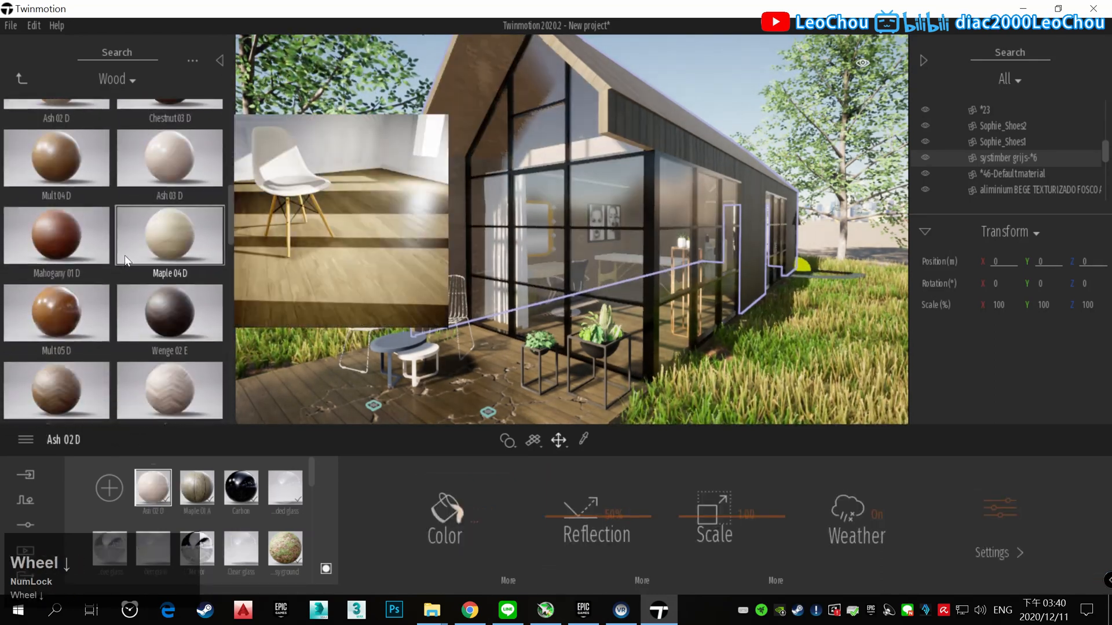
scroll(130, 257, down, 3)
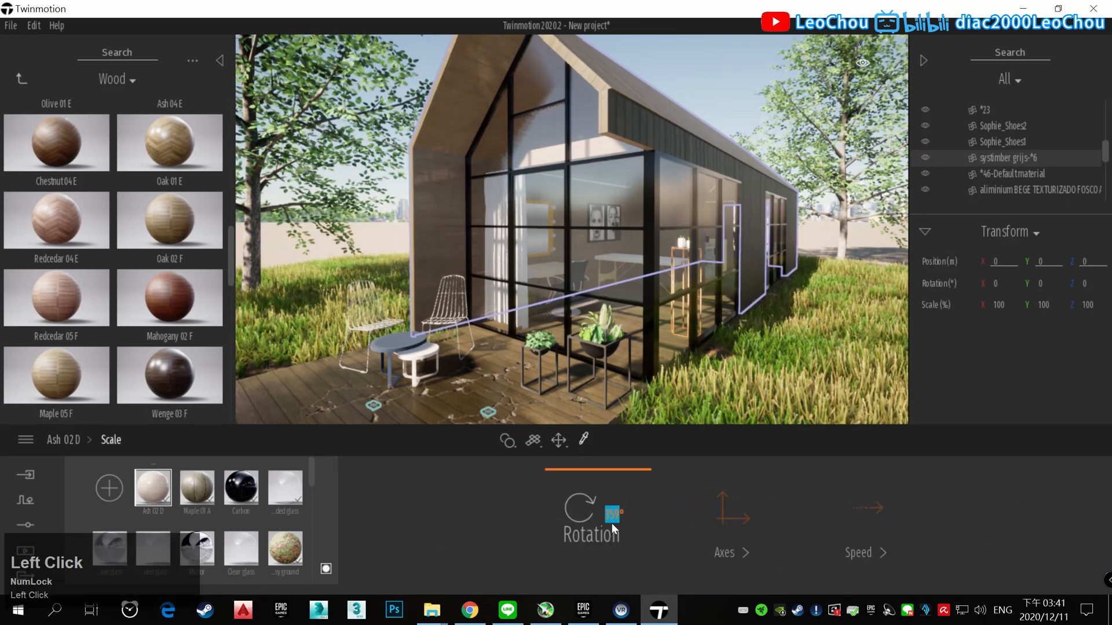
- Set the Ash 02 D texture rotation to 0 and lighten the material's color to near white
text(0)
click(63, 440)
click(457, 525)
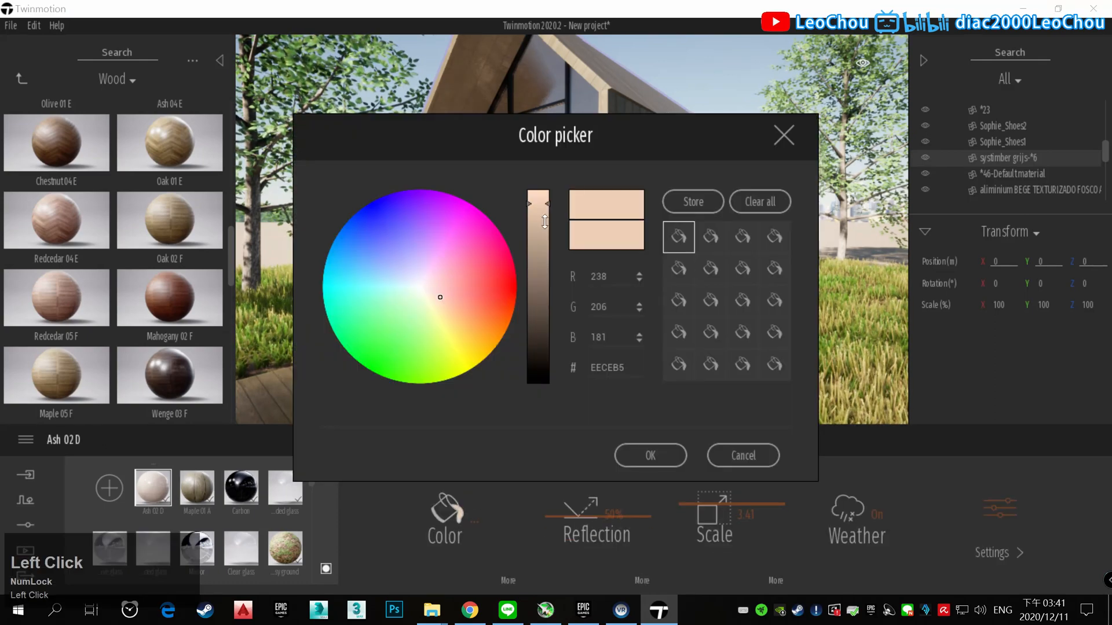
click(543, 194)
click(430, 292)
click(651, 456)
- Place the Amir character from the Animated humans library on the wooden deck near the chairs
click(22, 79)
scroll(44, 87, up, 3)
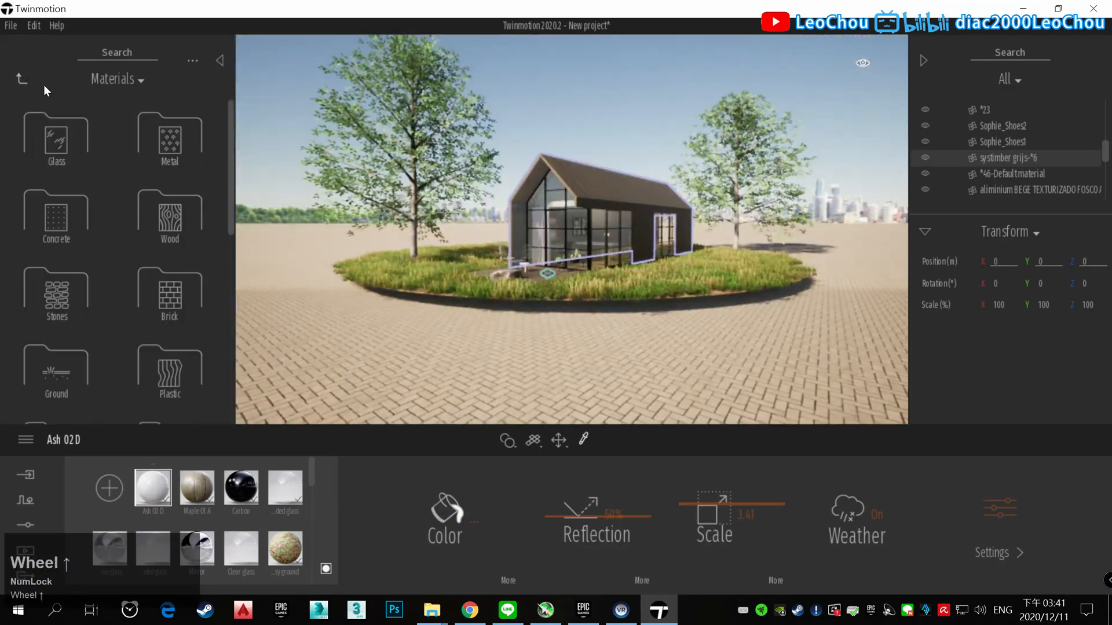
click(22, 79)
click(56, 293)
click(57, 136)
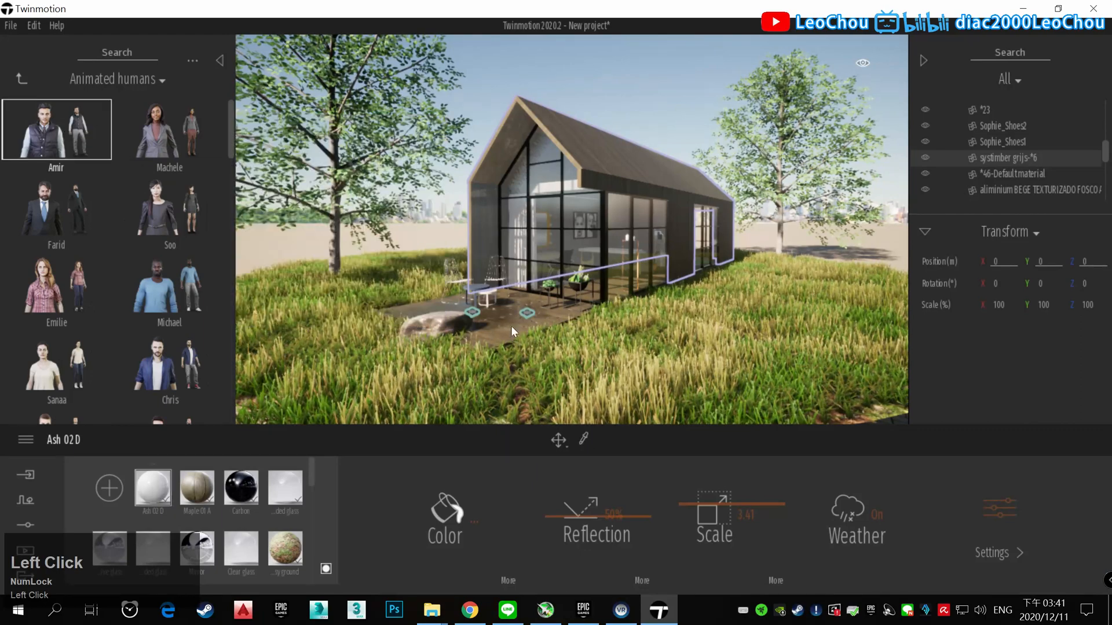
scroll(502, 324, down, 4)
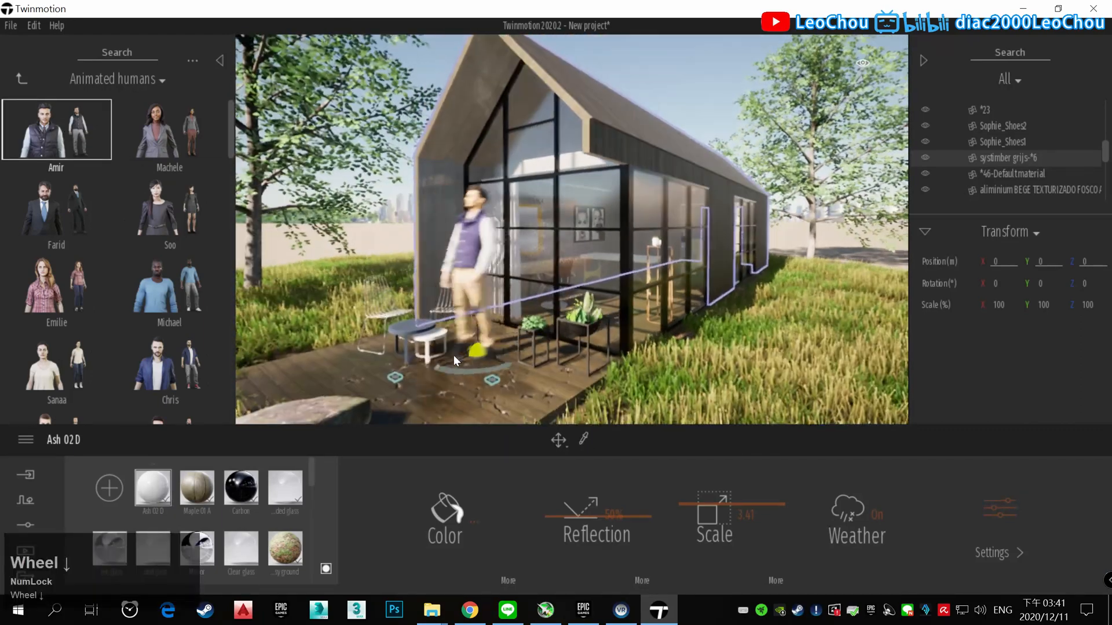
- Browse the Animated humans library for a second character to stand beside the man
click(132, 194)
scroll(176, 316, down, 5)
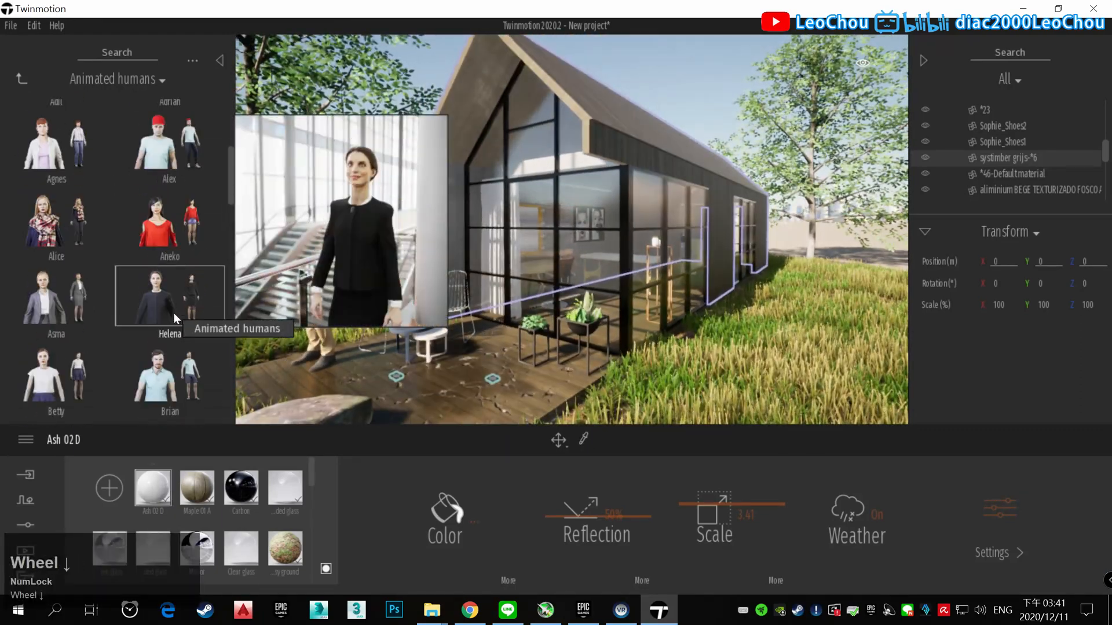
click(71, 306)
scroll(506, 388, down, 3)
scroll(205, 330, down, 2)
click(69, 266)
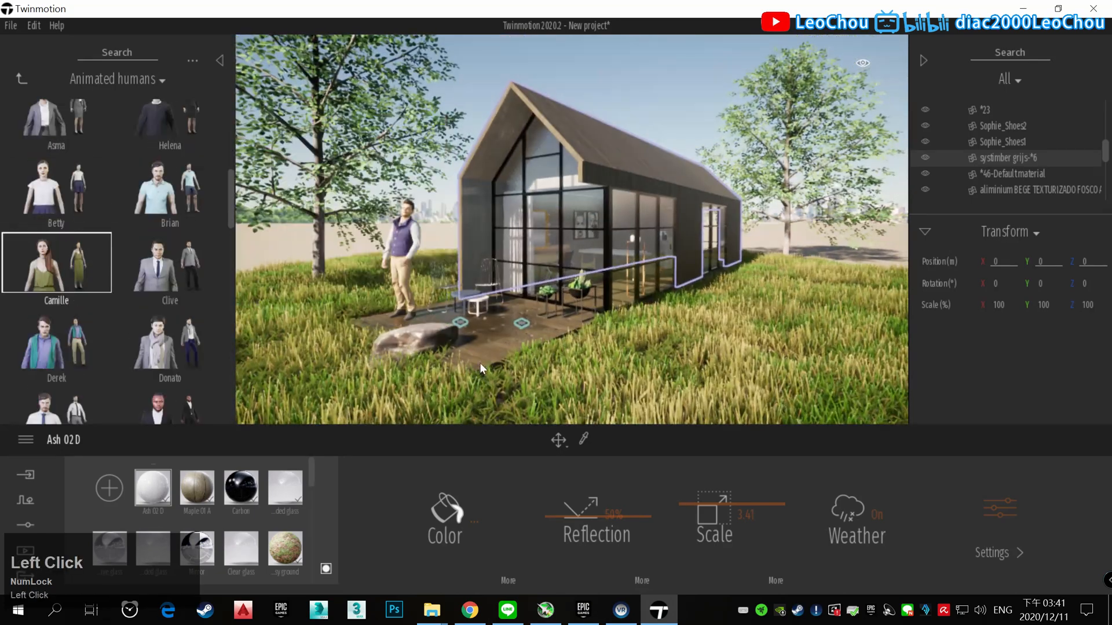
scroll(125, 315, down, 6)
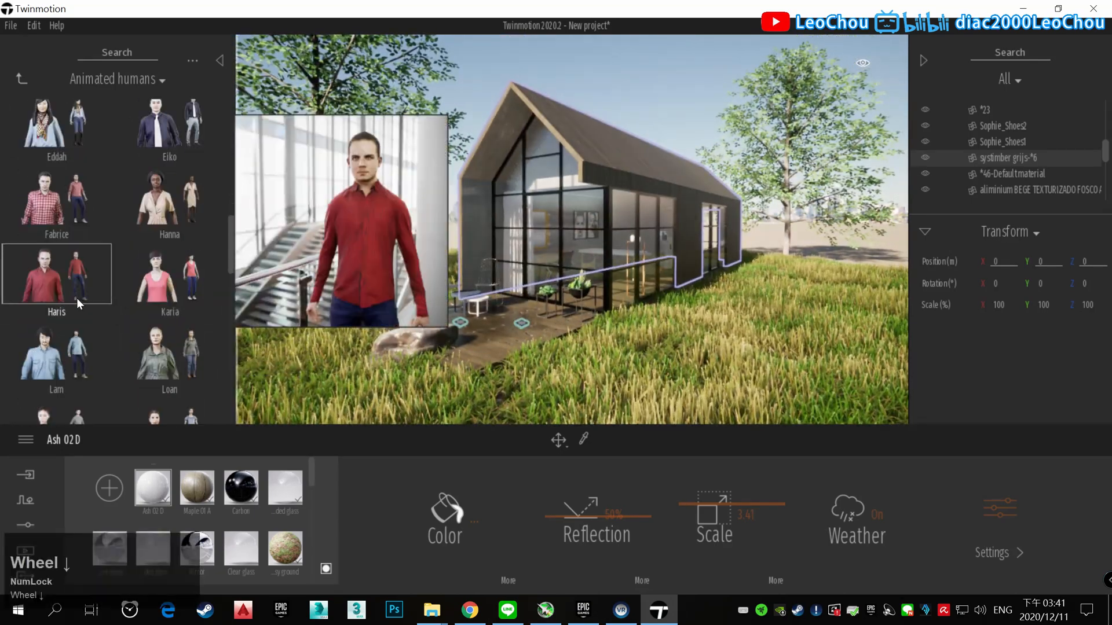
scroll(78, 298, down, 6)
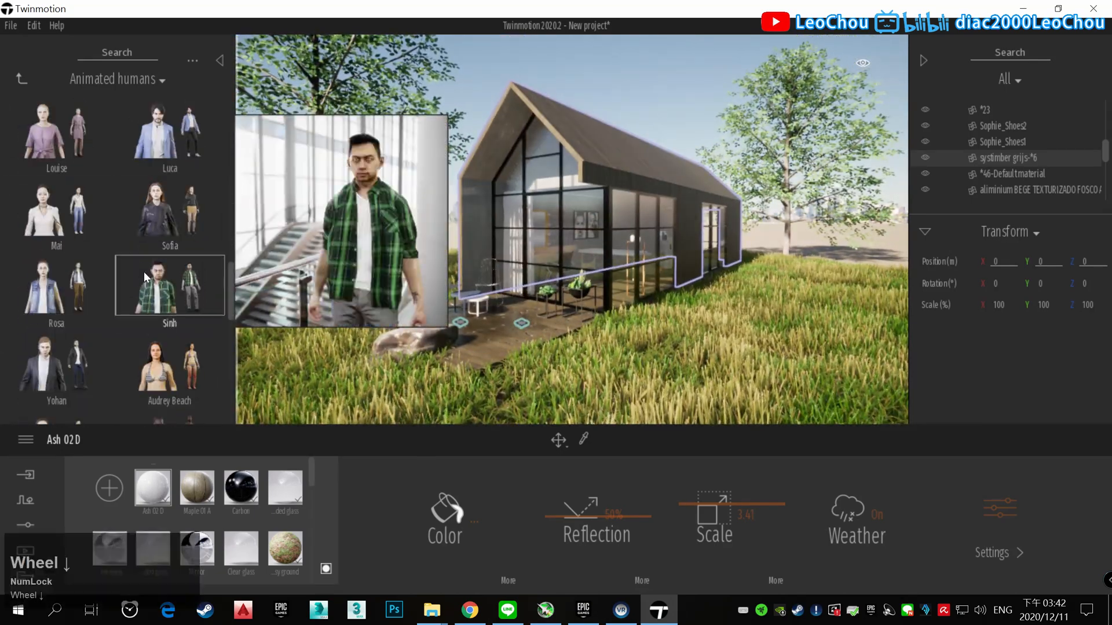
scroll(196, 303, down, 6)
scroll(193, 285, up, 10)
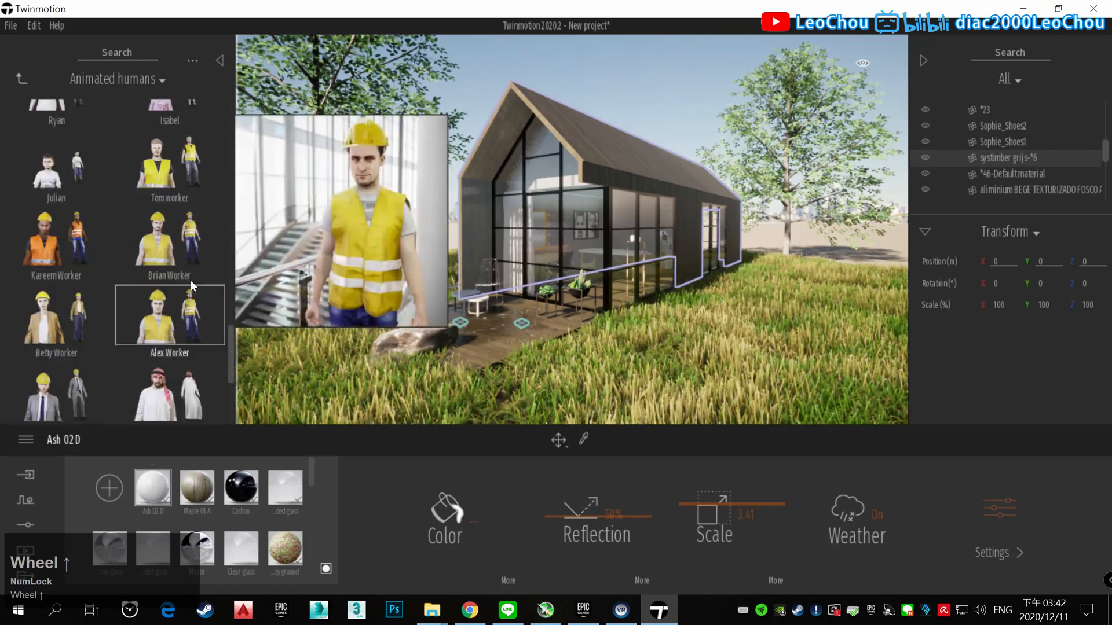
scroll(67, 314, up, 10)
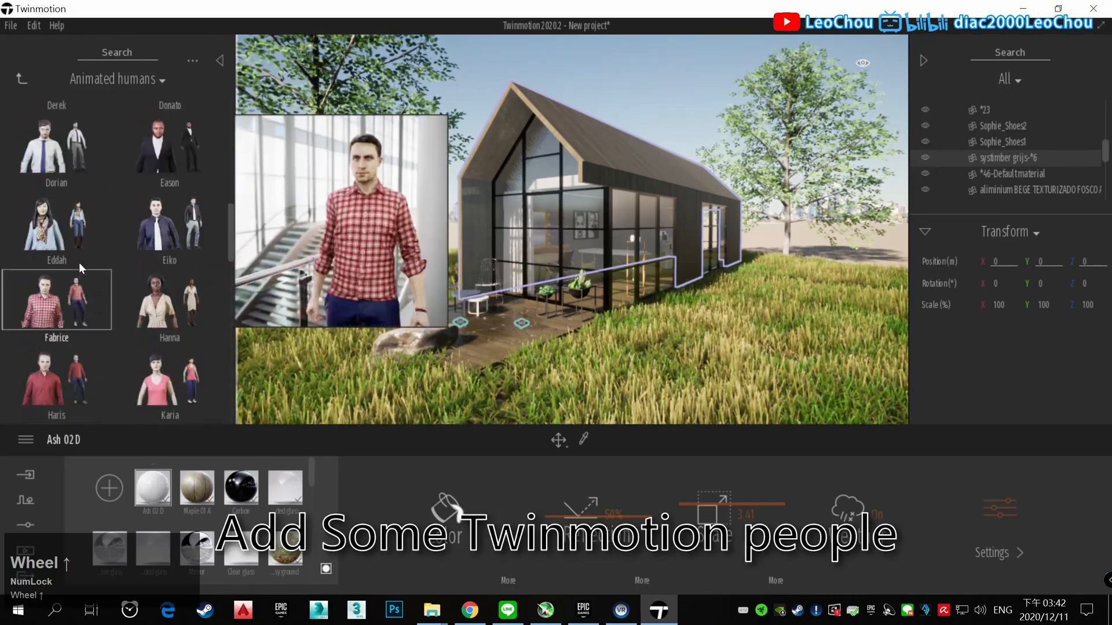
- Place the Betty character on the grass beside the deck and set her pose to Speaking
click(56, 155)
click(315, 343)
right_click(320, 341)
click(308, 255)
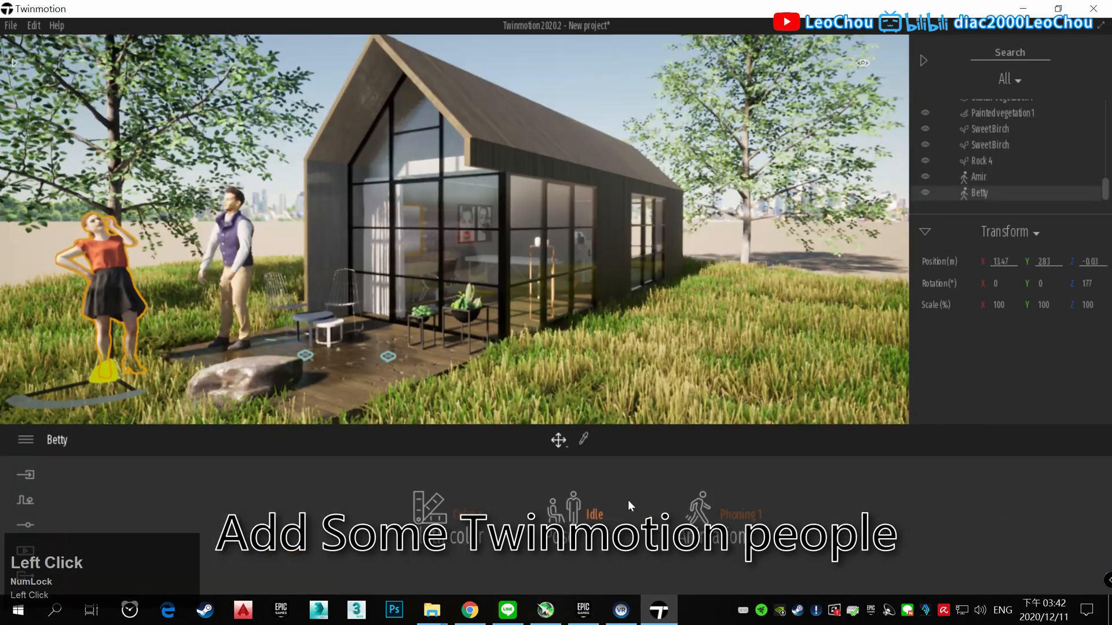
click(580, 432)
click(578, 376)
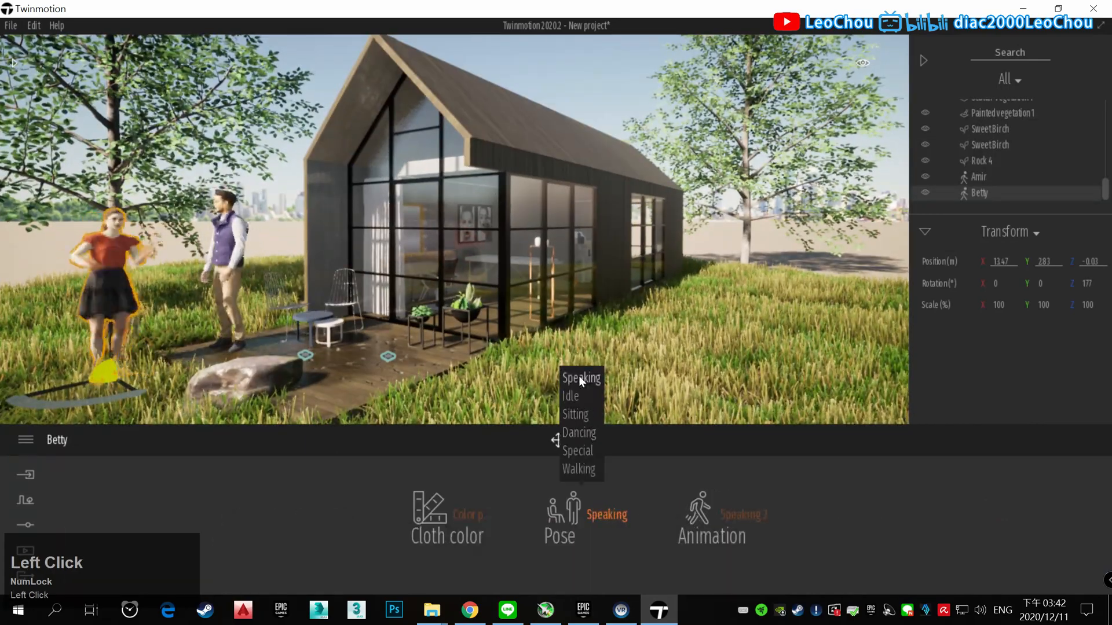
- Select the Amir character on the deck and scale it to 80 % on all axes
right_drag(545, 348, 509, 347)
middle_drag(510, 348, 373, 269)
click(374, 269)
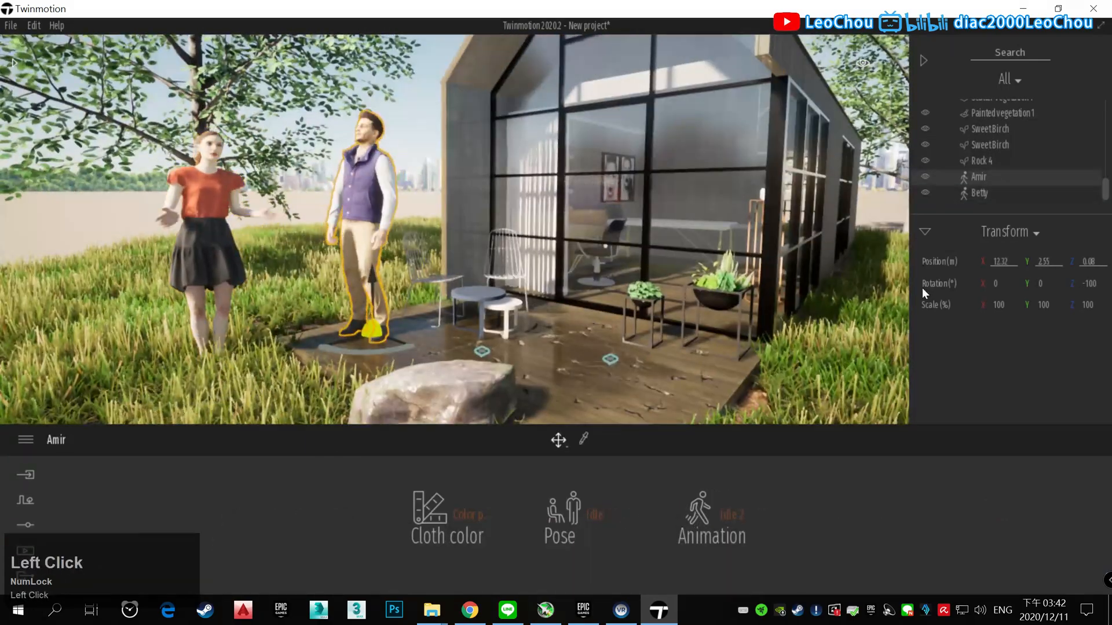
text(80)
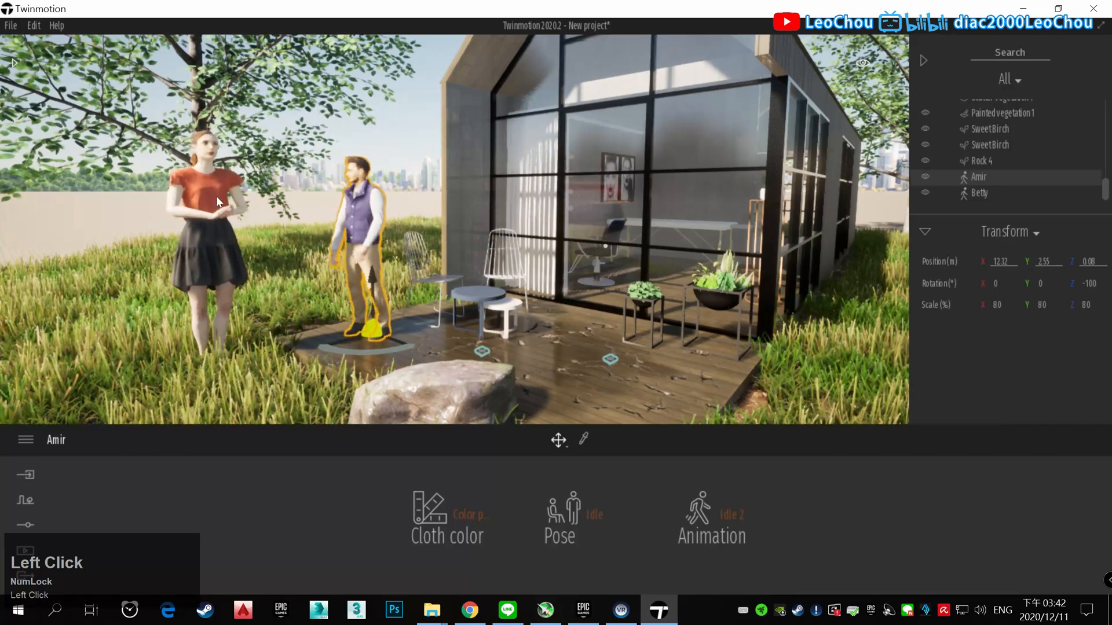
- Place a Wire chair from the Home library's living room chairs on the wooden deck near the potted plants
scroll(426, 150, down, 3)
right_drag(426, 149, 463, 152)
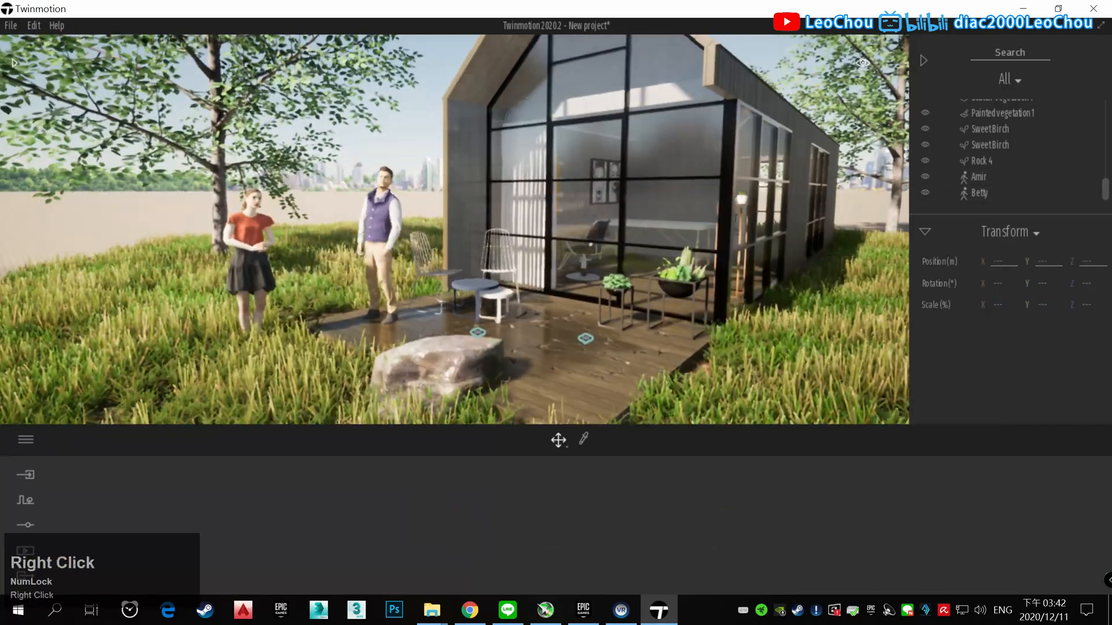
scroll(426, 149, down, 3)
click(15, 62)
click(21, 80)
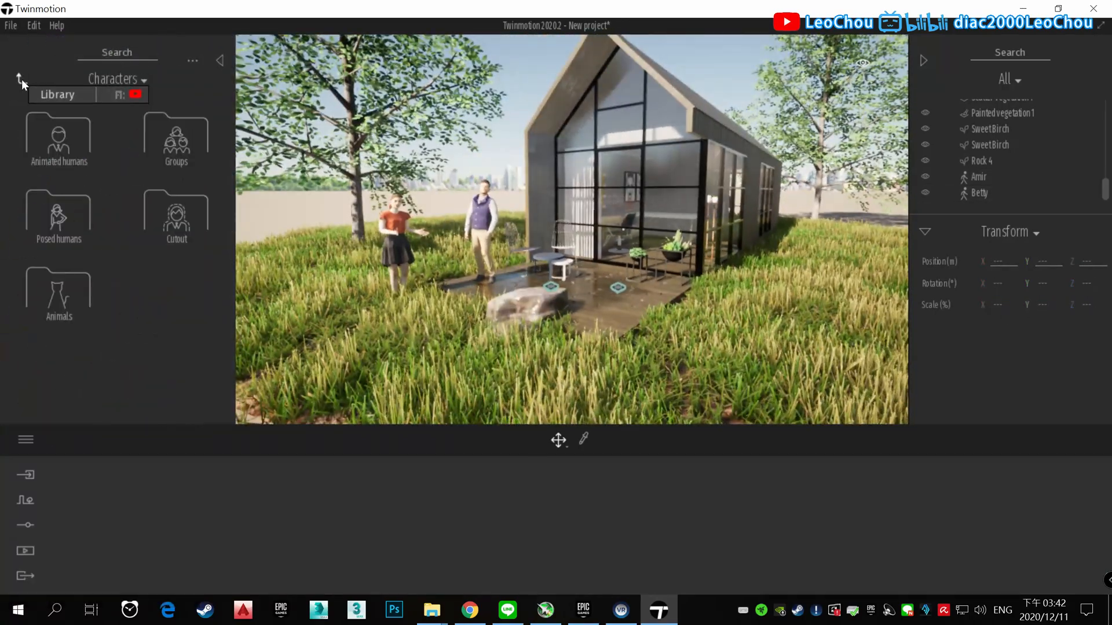
click(22, 81)
click(62, 219)
click(62, 219)
click(18, 82)
click(58, 140)
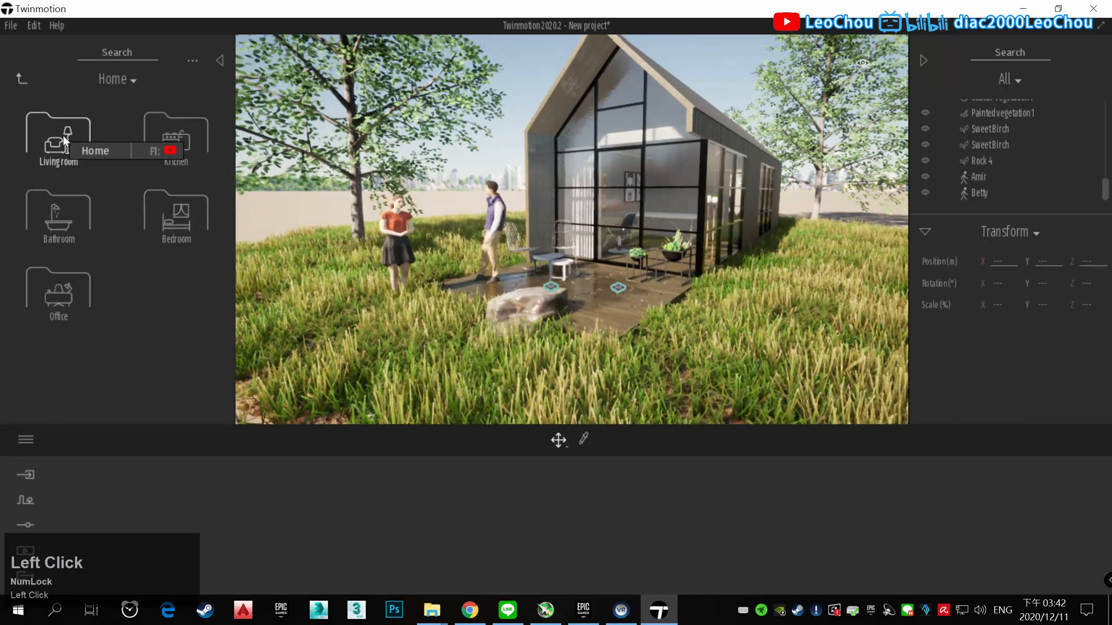
click(60, 142)
click(59, 139)
click(17, 84)
click(59, 137)
drag(169, 129, 638, 304)
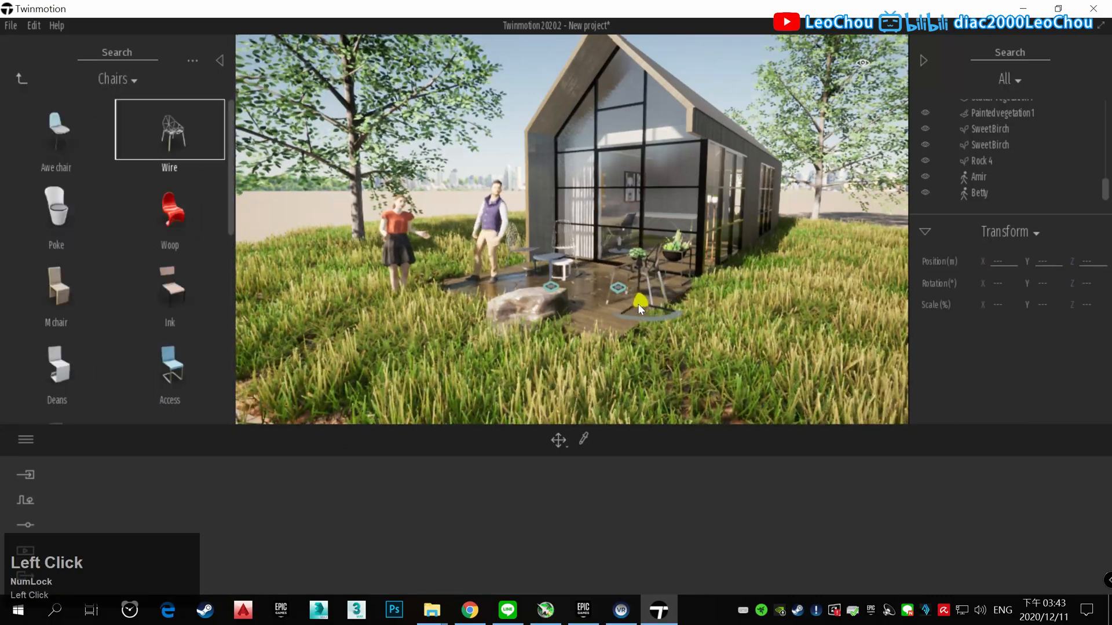
- Place a Monstera plant from the living room library at the deck's edge beside the white wire chairs
click(21, 78)
scroll(199, 278, down, 2)
click(182, 211)
scroll(183, 211, down, 2)
drag(182, 214, 506, 270)
scroll(273, 201, up, 3)
click(27, 78)
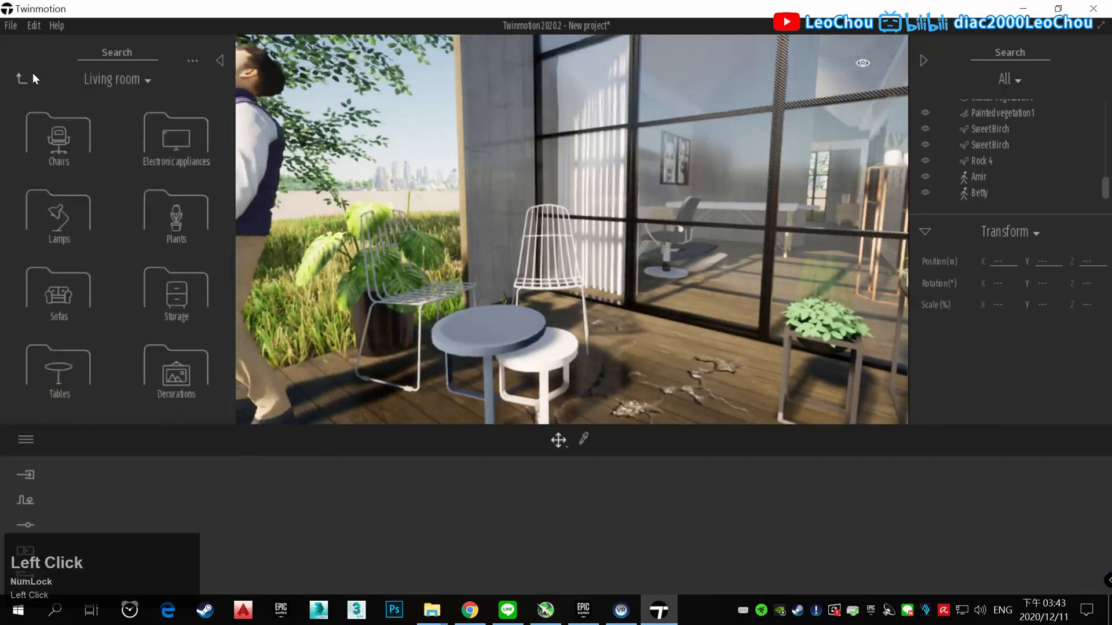
- Move the Monstera plant behind the outer wire chair so it stands clear of the seat
click(454, 295)
middle_drag(455, 296, 500, 307)
click(500, 307)
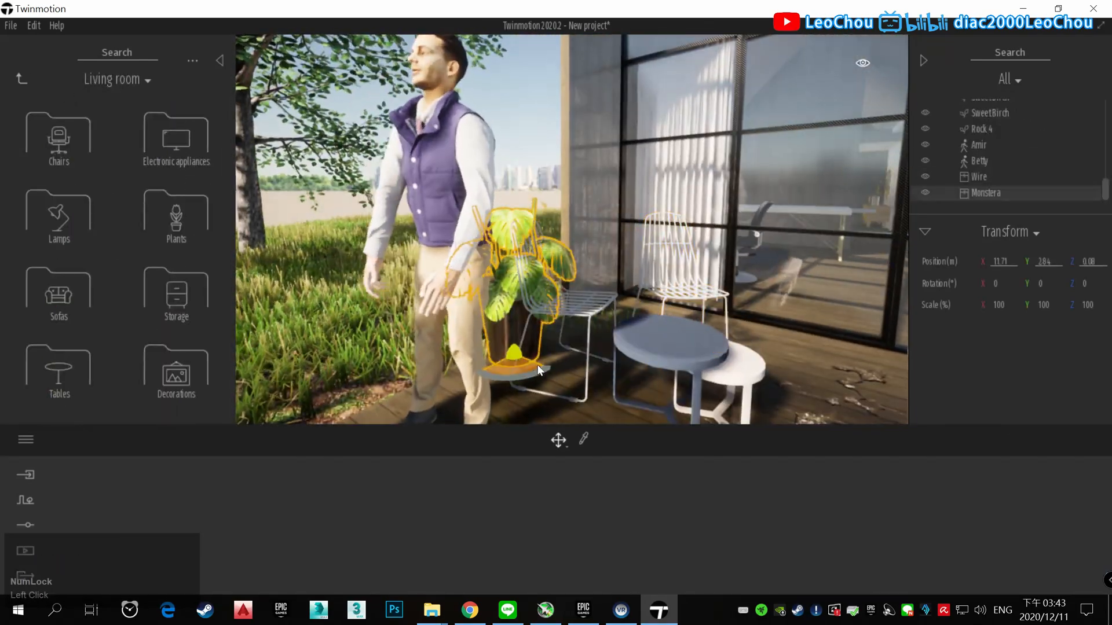
drag(537, 364, 497, 360)
scroll(499, 311, down, 1)
scroll(498, 312, down, 3)
middle_drag(498, 312, 464, 267)
- Move the Amir character to the wire chair beside the glass wall and set his pose to Sitting
click(454, 243)
drag(311, 343, 449, 310)
click(573, 515)
click(579, 399)
scroll(447, 321, up, 3)
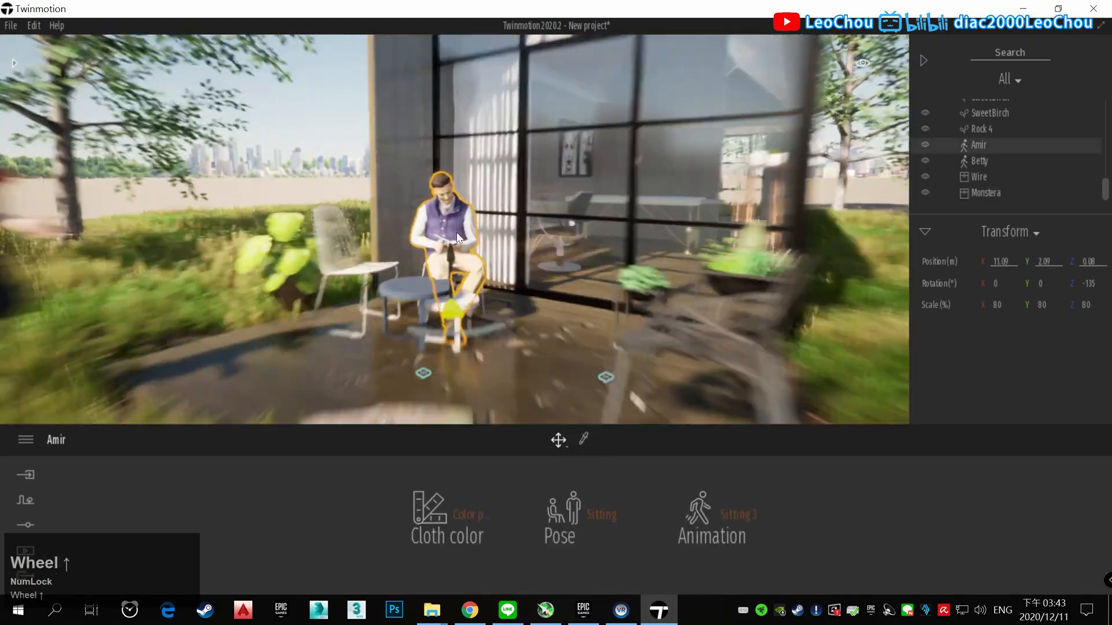
- Rotate the seated Amir character to -160° about Z and fine-tune his position on the wire chair
click(450, 325)
middle_drag(451, 324, 830, 240)
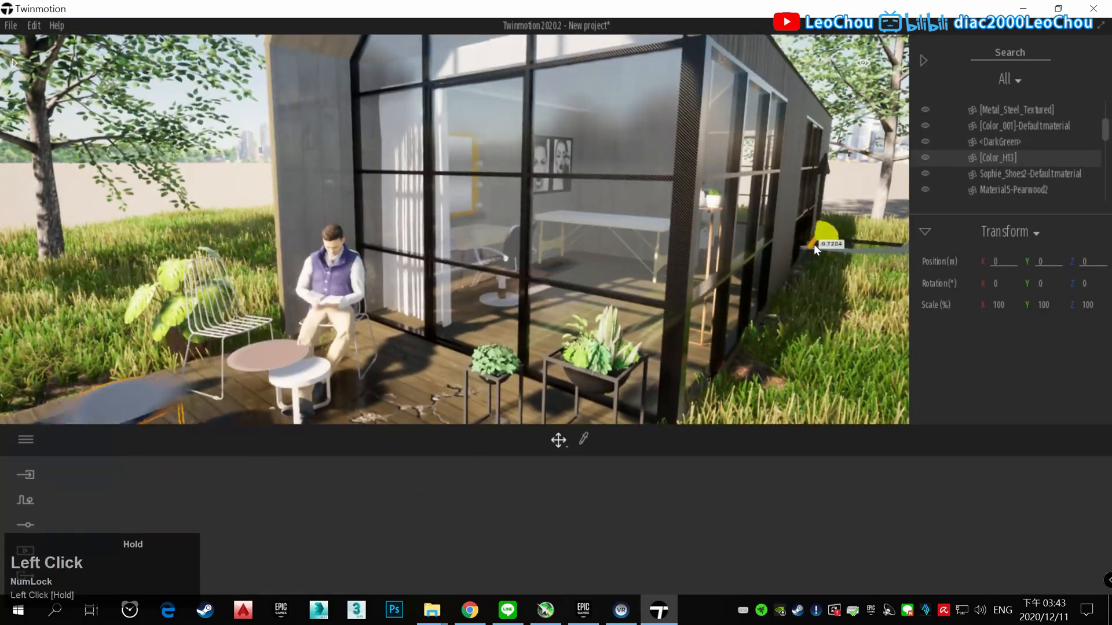
click(336, 313)
drag(352, 393, 373, 387)
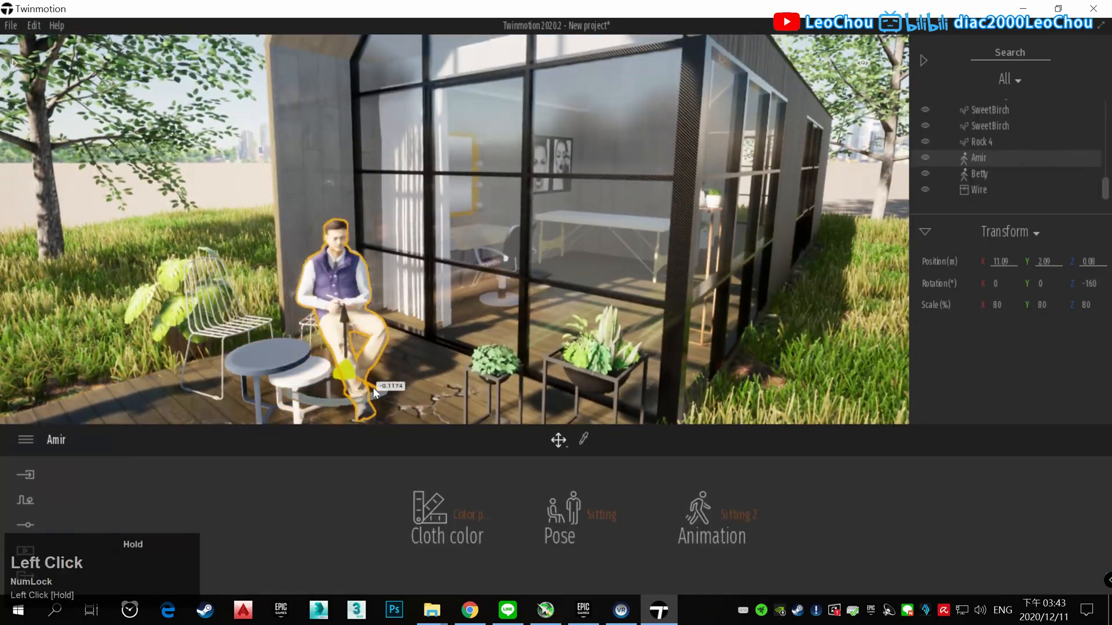
drag(336, 313, 345, 312)
right_drag(346, 311, 393, 298)
key(a)
key(w)
key(Escape)
- Move the Betty character from the grass onto the edge of the deck, closer to the seated man
scroll(394, 298, down, 3)
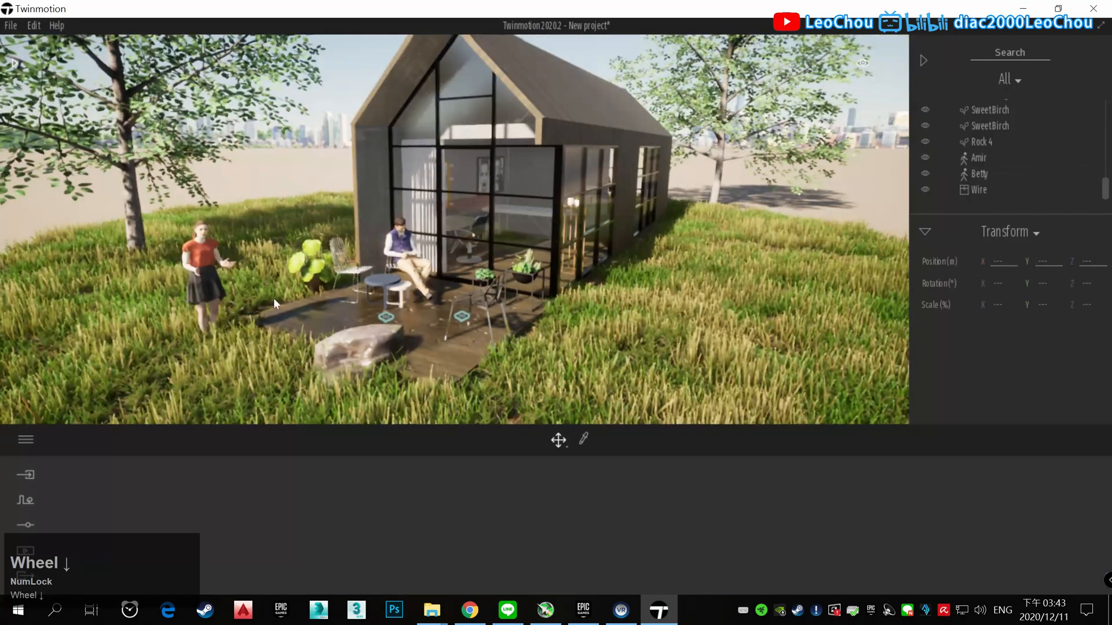
click(237, 354)
scroll(276, 324, up, 3)
scroll(243, 336, down, 3)
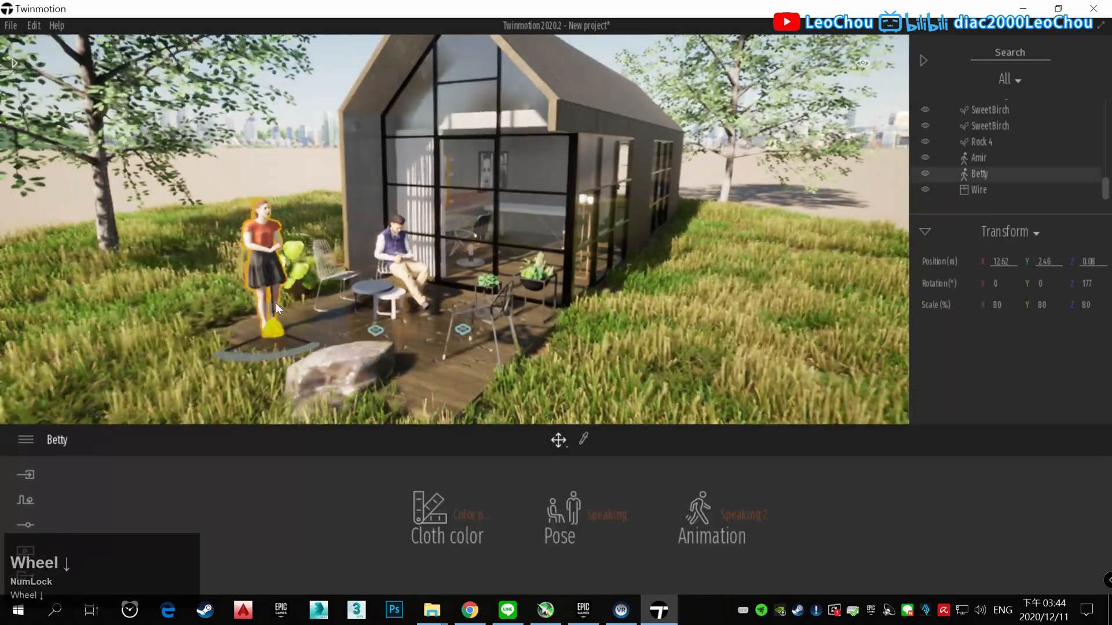
- Add Ground fog from the Particles library over the deck in front of the house
click(14, 62)
click(58, 295)
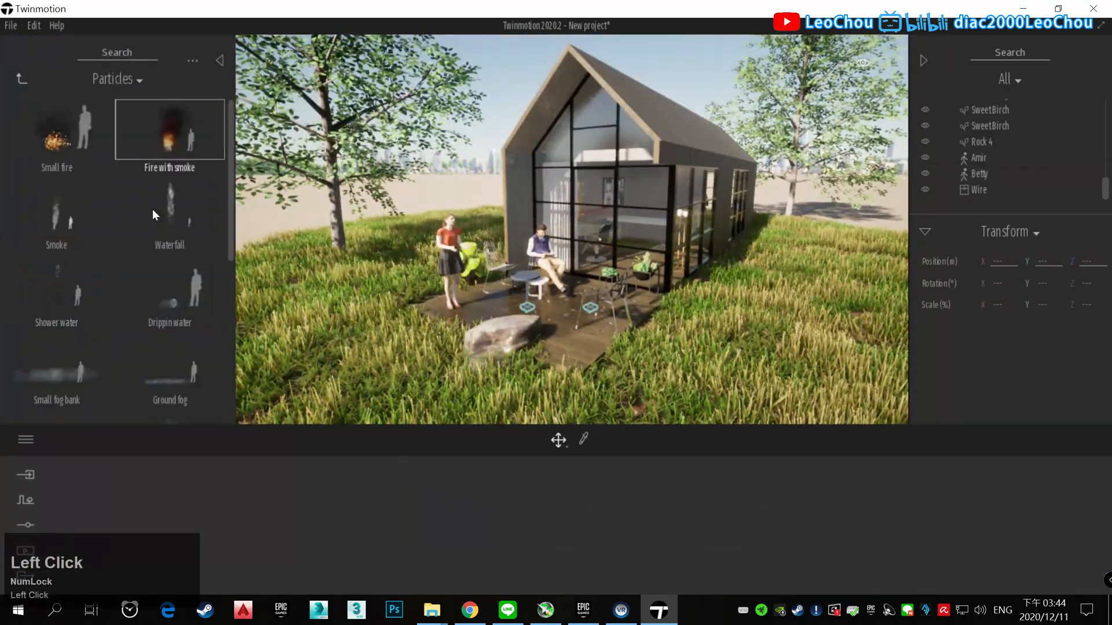
scroll(176, 284, down, 3)
scroll(177, 284, up, 3)
scroll(102, 212, down, 2)
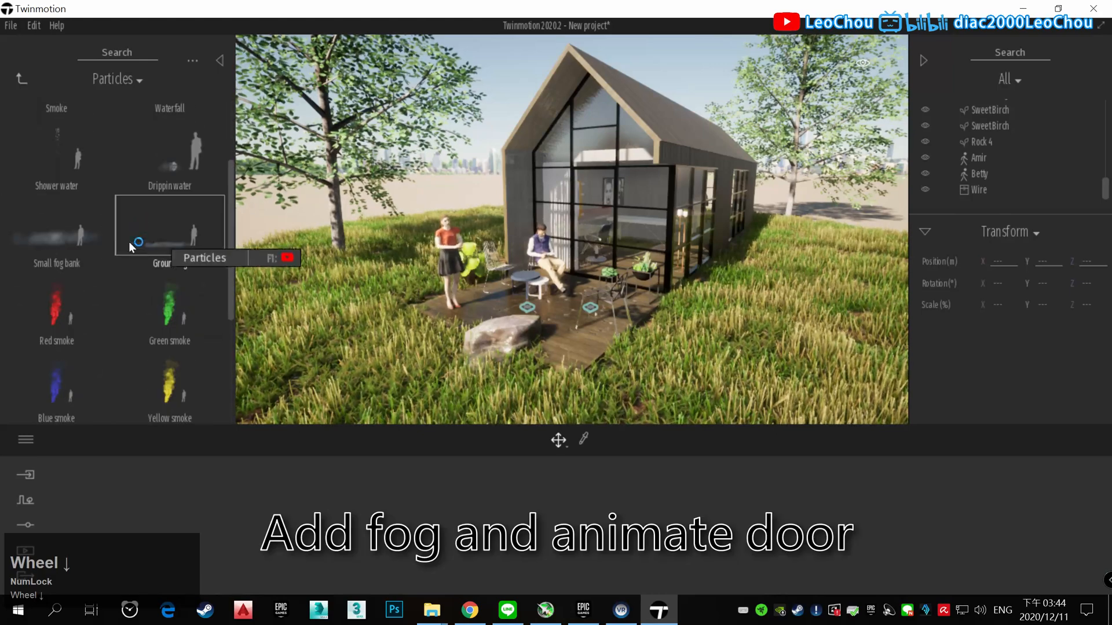
drag(168, 232, 520, 335)
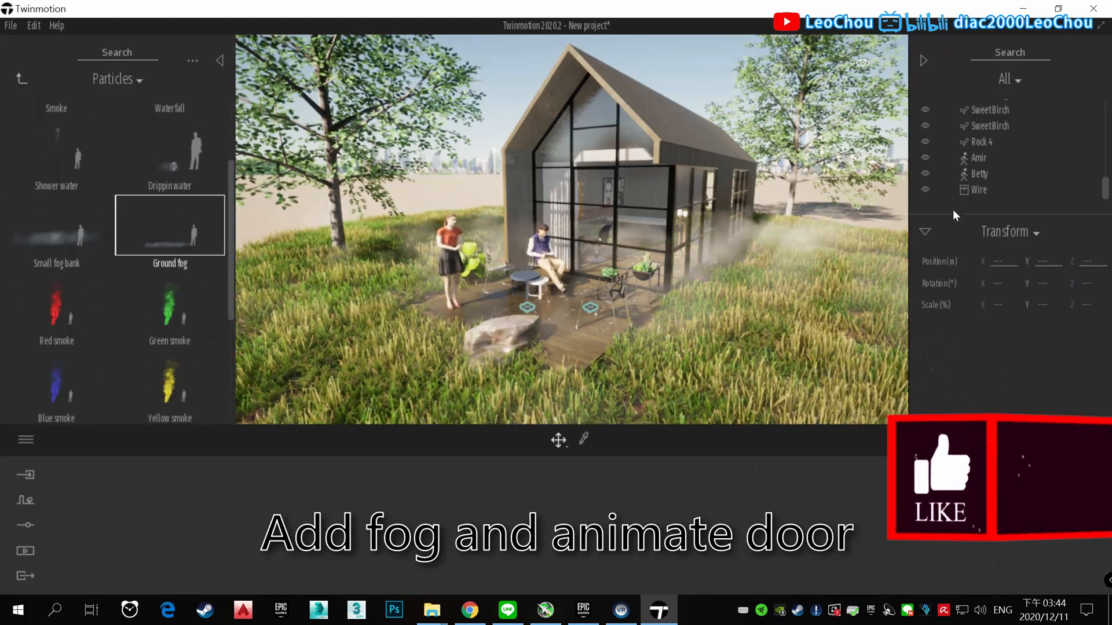
scroll(959, 200, down, 2)
right_click(516, 217)
- Place the Simple Sliding 08 door from the Sliding doors library at the house's glass front
click(20, 81)
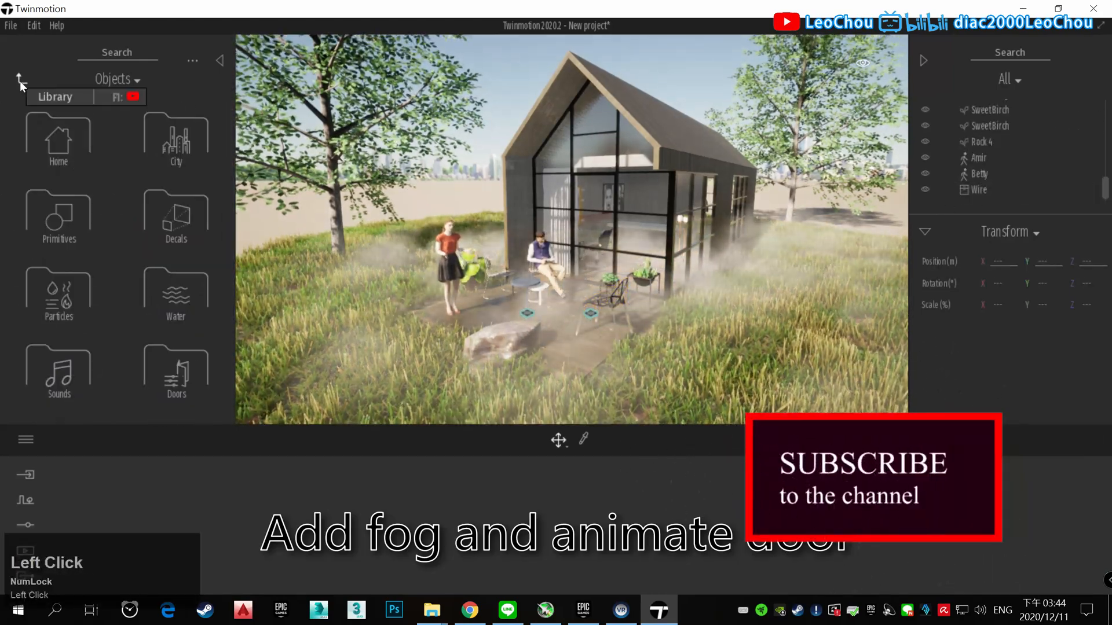
click(187, 361)
click(42, 130)
click(21, 76)
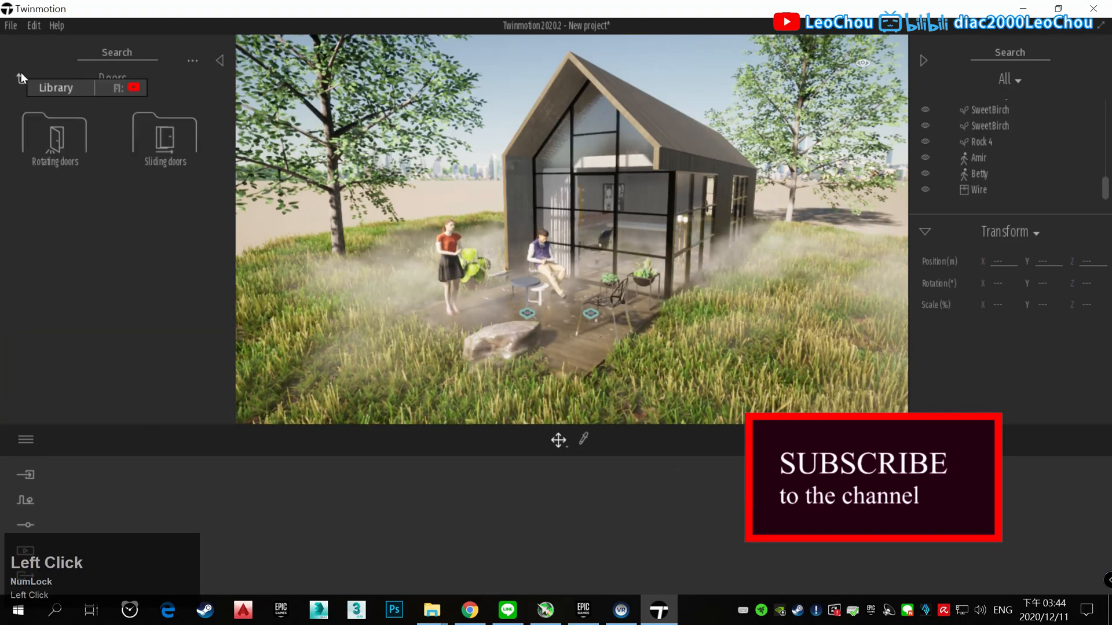
click(21, 76)
scroll(176, 348, down, 1)
click(177, 298)
click(23, 79)
click(176, 365)
click(164, 136)
scroll(86, 174, down, 5)
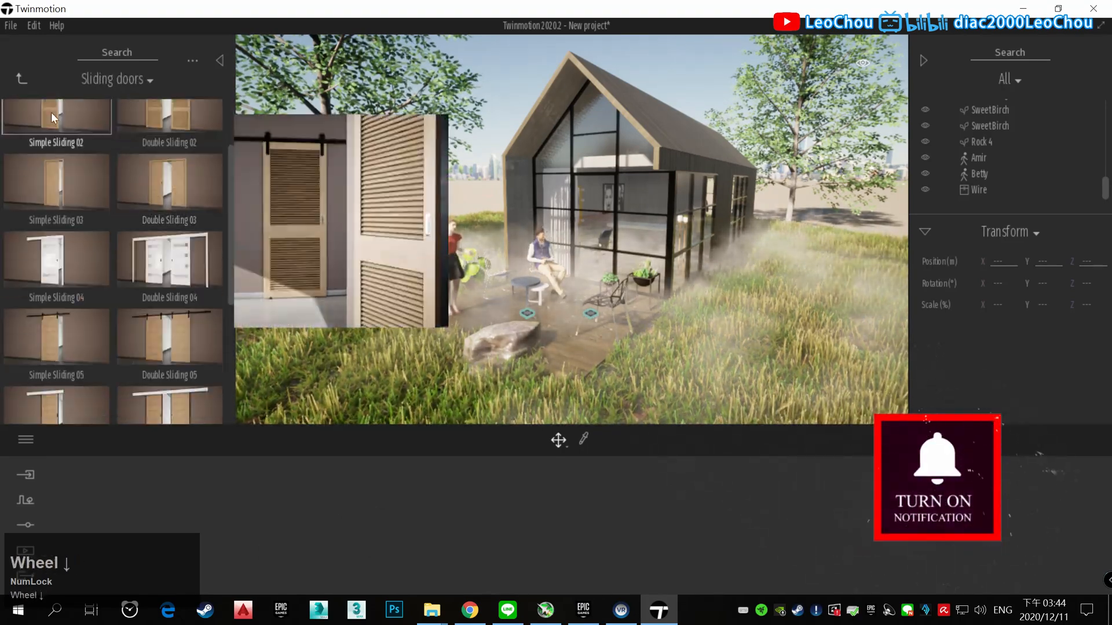
drag(184, 317, 572, 289)
- Rotate the sliding door 90° about Z and fit it into the opening of the glass front
right_click(586, 279)
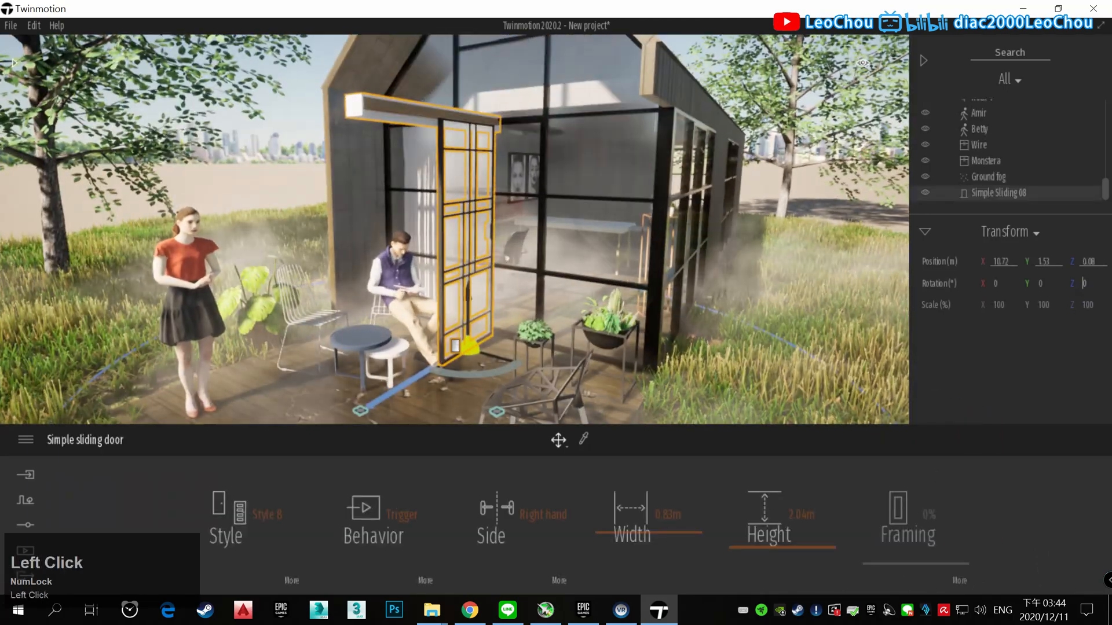
drag(470, 346, 506, 344)
scroll(492, 305, up, 5)
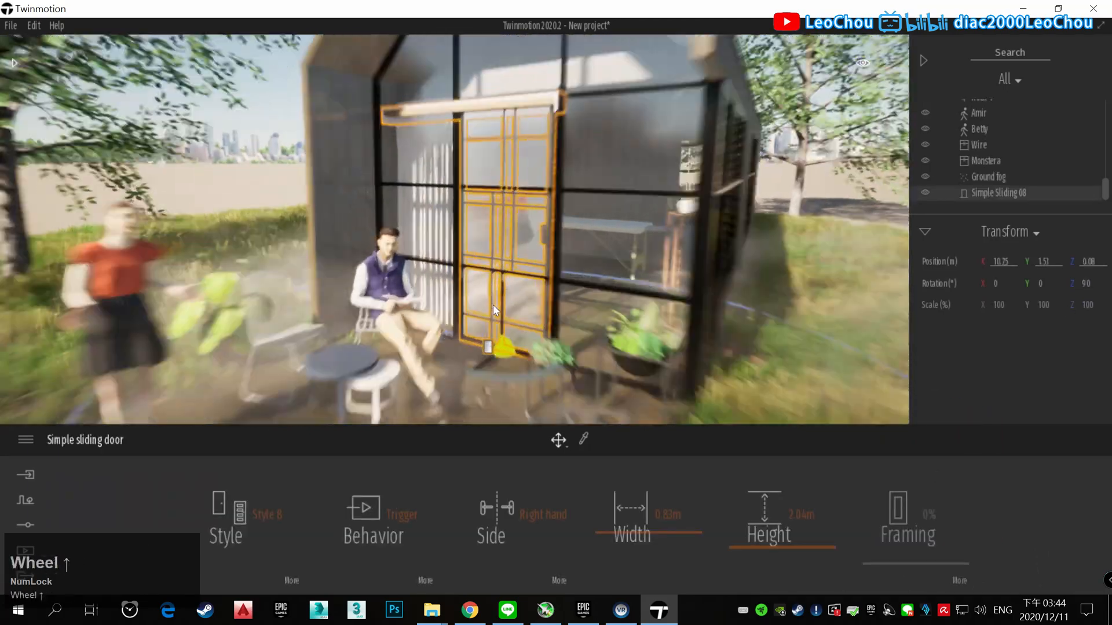
scroll(494, 306, down, 3)
key(Escape)
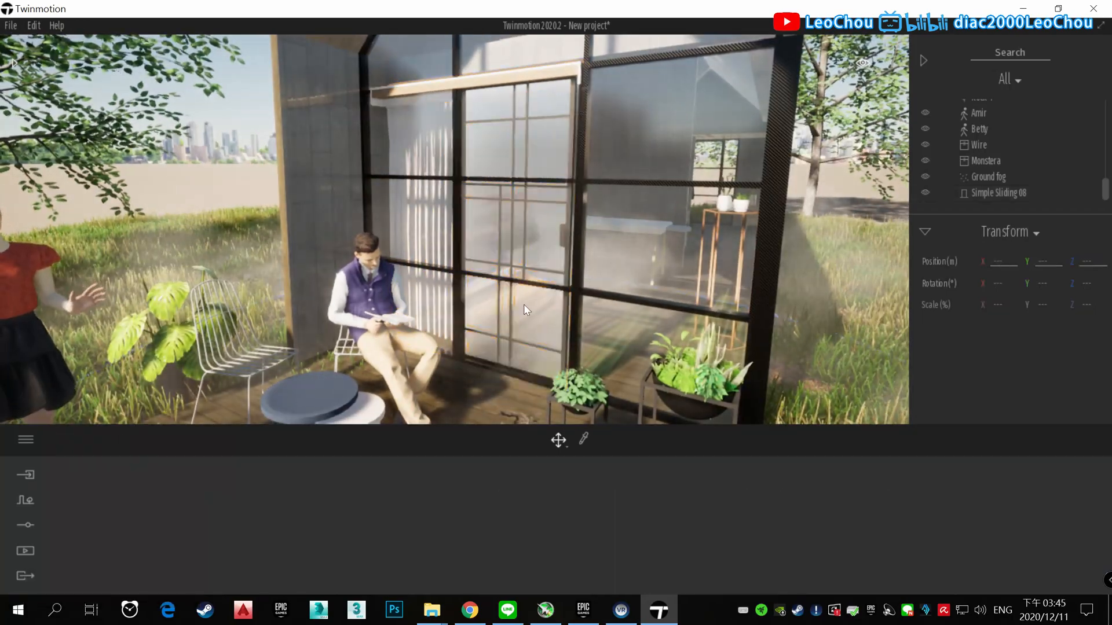
- Walk up to the sliding door and back away to check its trigger behaviour
key(d)
key(w)
right_drag(523, 304, 463, 304)
key(d)
key(a)
key(s)
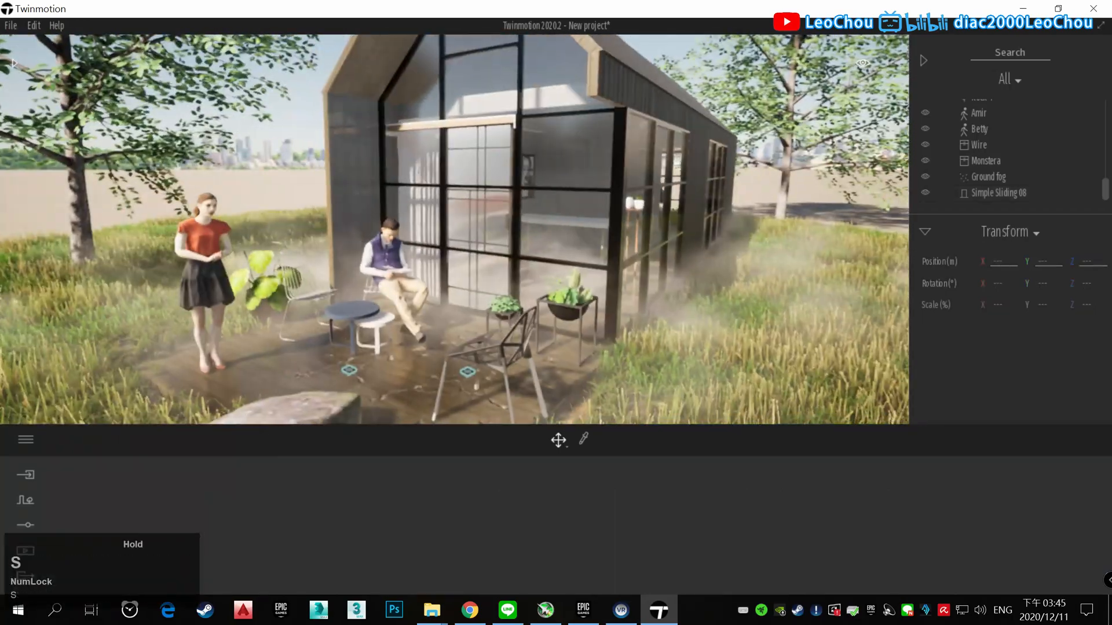
- Select the Ground fog object and save the project under the name TM
click(1006, 185)
click(11, 26)
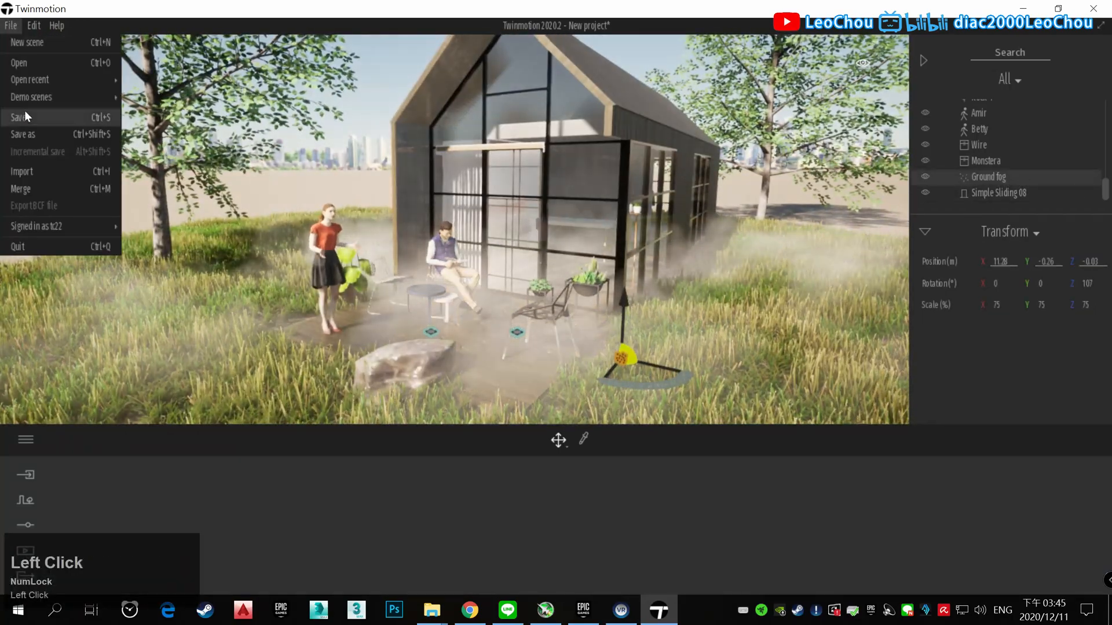
click(24, 114)
click(55, 197)
double_click(180, 139)
text(TM)
click(453, 356)
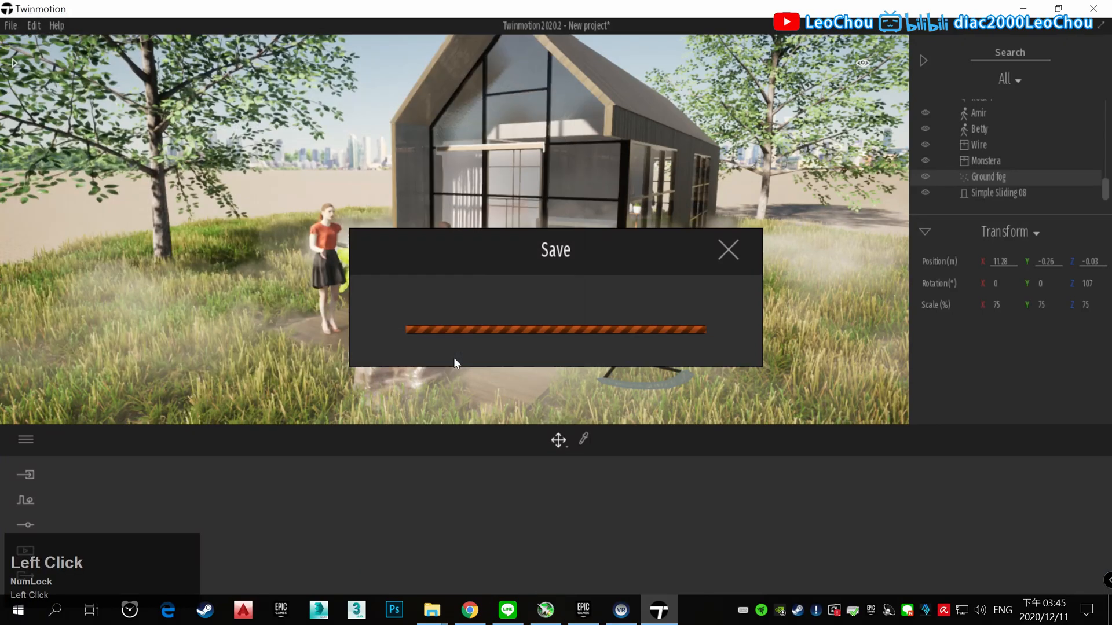
- Switch to File Explorer and examine the folders inside TwinmotionToUnreal_PublicBeta_1_4.26.zip
mouse_move(432, 610)
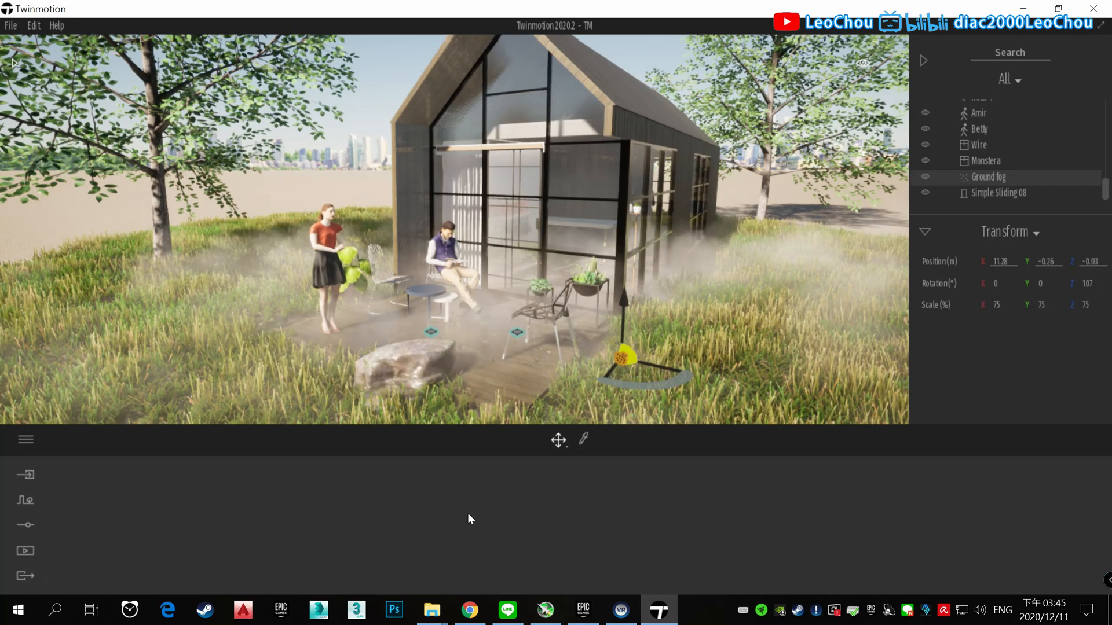
click(468, 519)
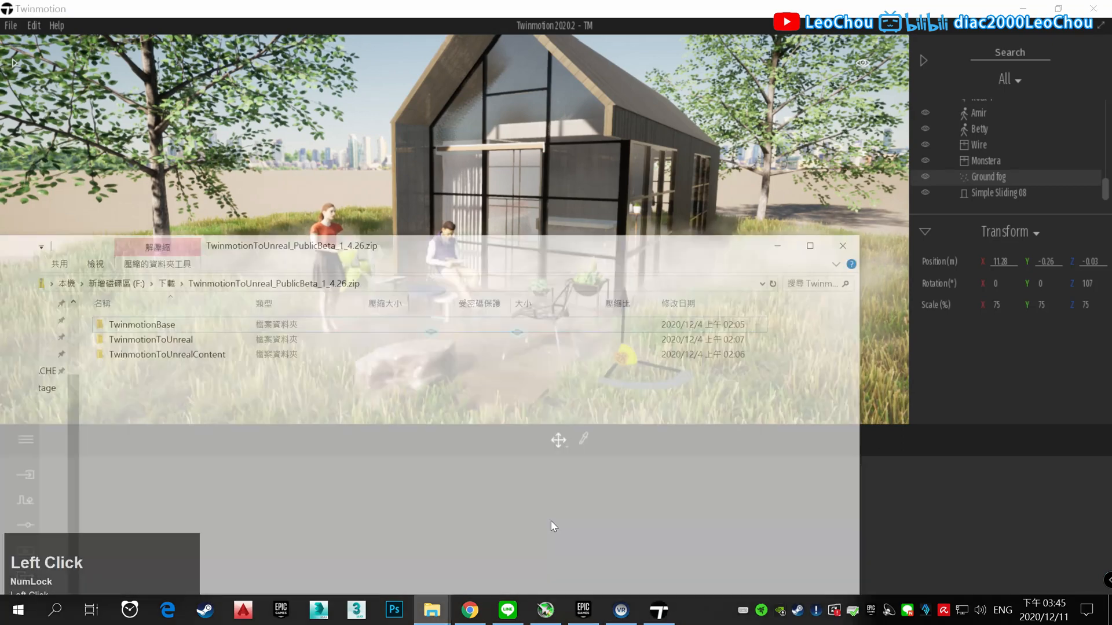
drag(397, 208, 631, 208)
drag(740, 446, 492, 297)
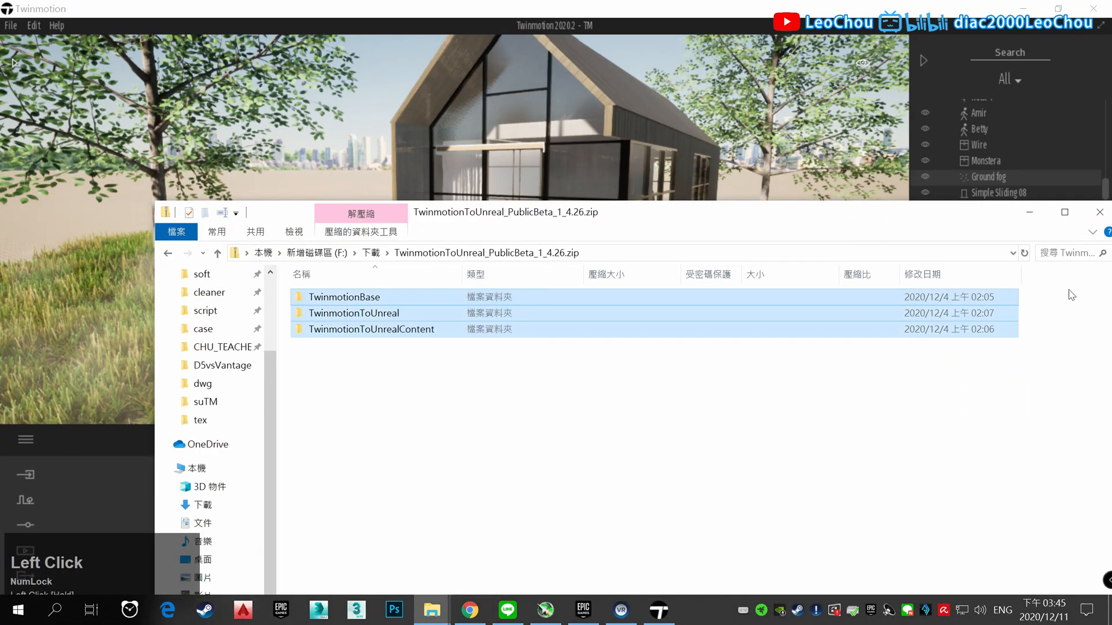
click(1099, 212)
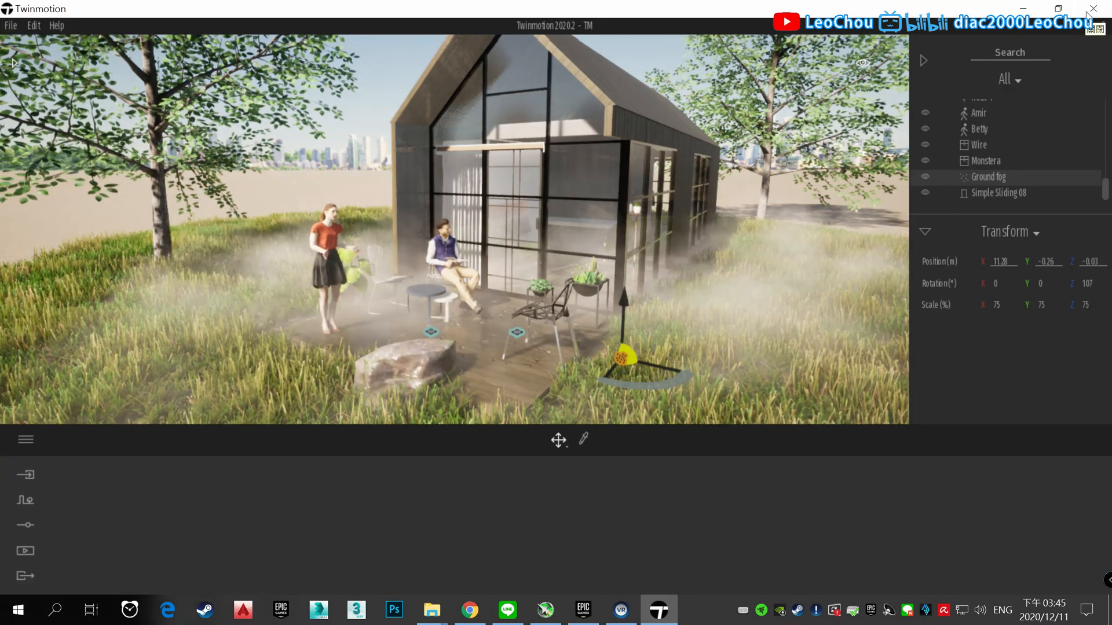
- In File Explorer, create a folder named Twinmotion inside the Plugins folder of the test426r_TM project
click(432, 610)
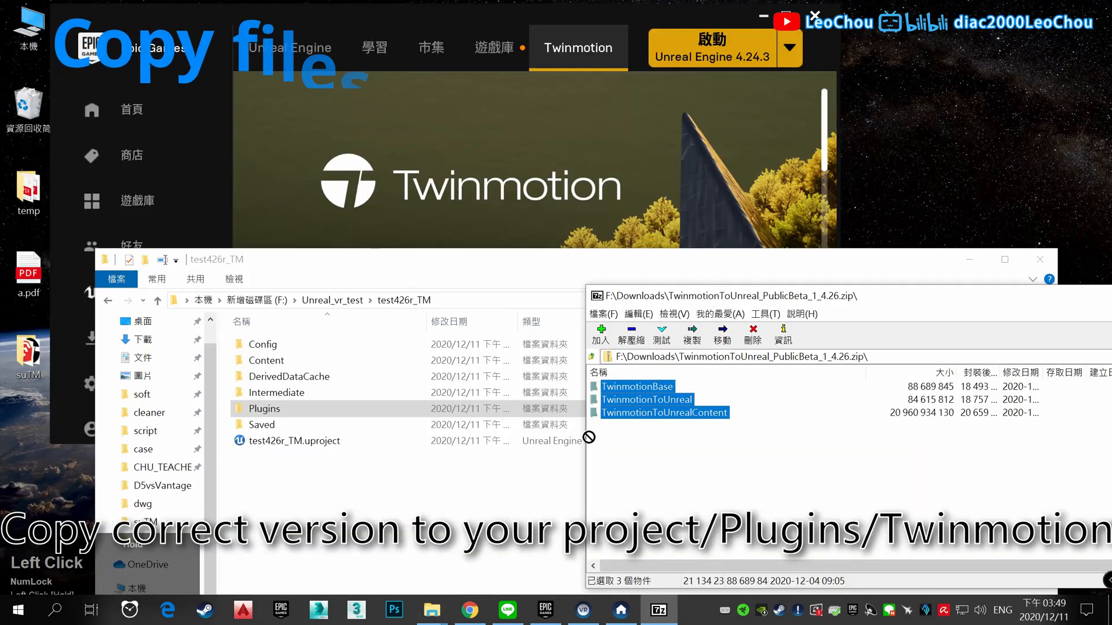
drag(588, 439, 484, 407)
click(723, 419)
click(498, 351)
double_click(405, 409)
right_click(399, 397)
click(464, 364)
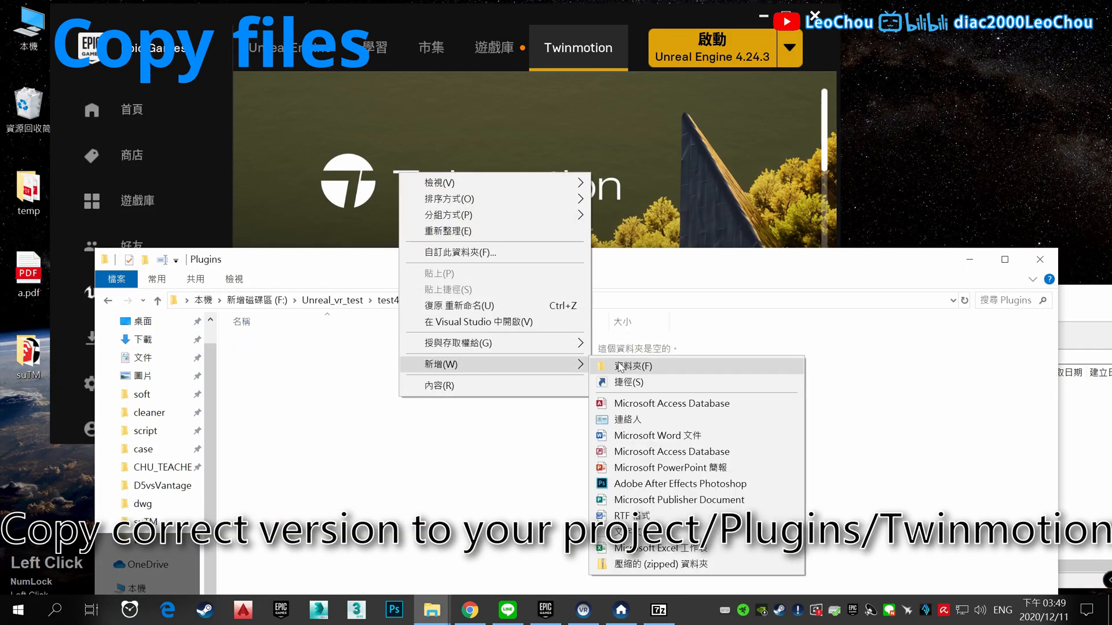
click(621, 367)
text(Twinmotion)
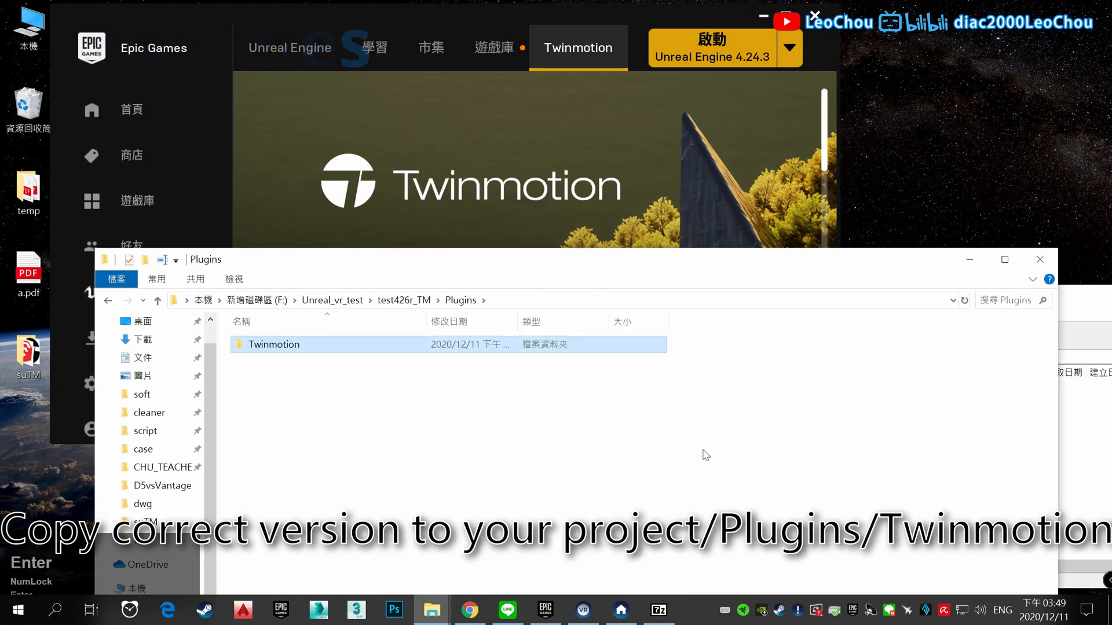
- Copy TwinmotionBase, TwinmotionToUnreal and TwinmotionToUnrealContent from the zip opened in 7-Zip into the new Twinmotion folder
double_click(502, 348)
click(658, 610)
drag(620, 389, 467, 351)
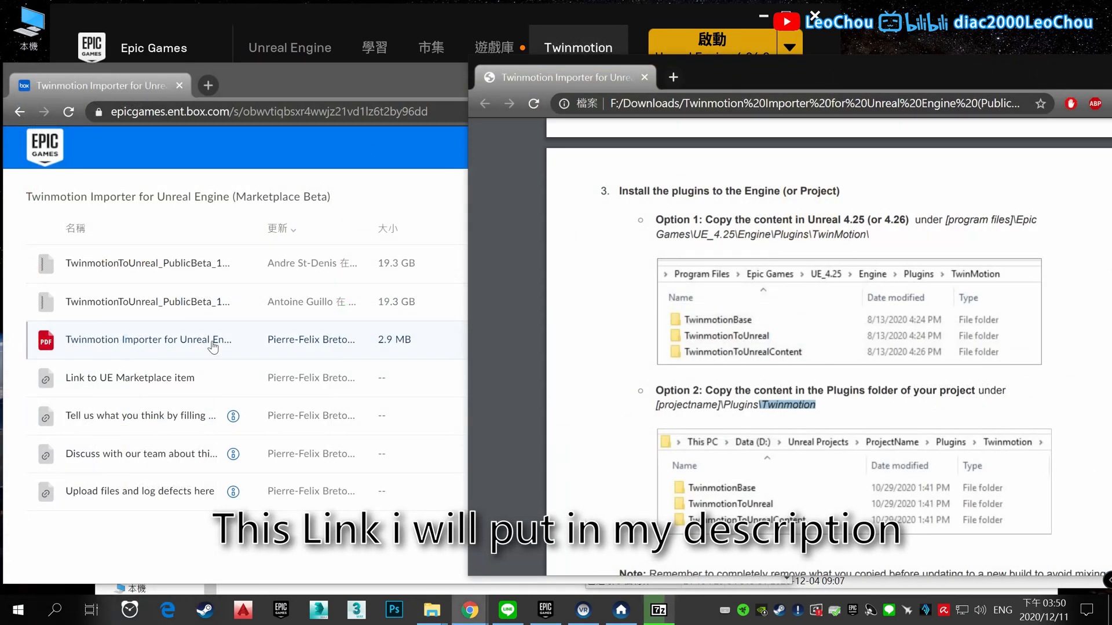
- In the browser, review the Twinmotion Importer download page and the PDF's plugin installation instructions
click(269, 111)
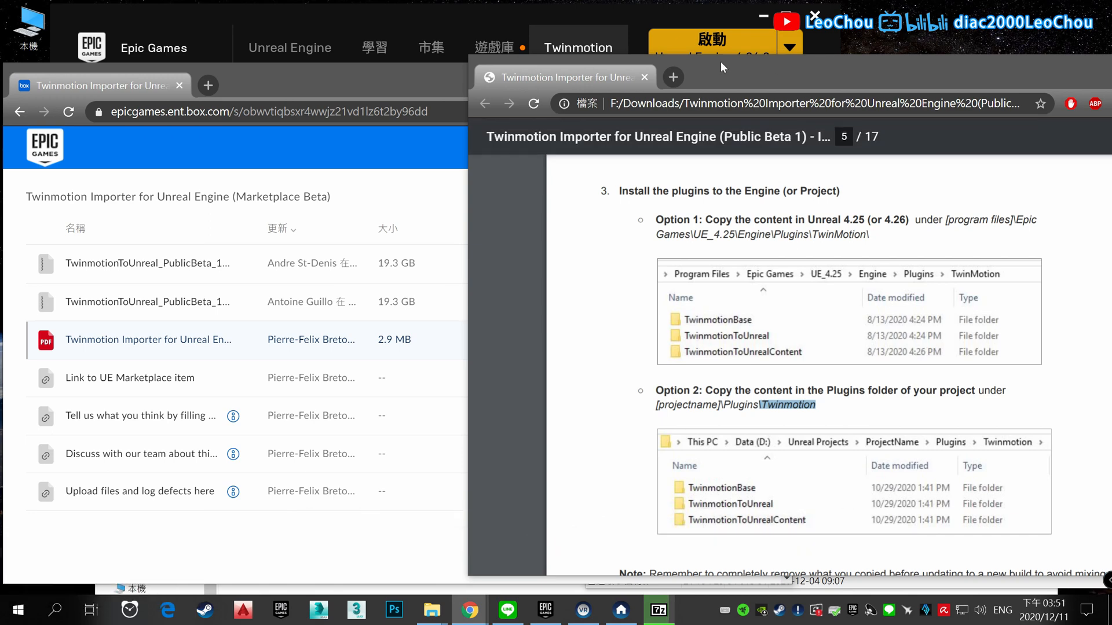
drag(152, 92, 765, 96)
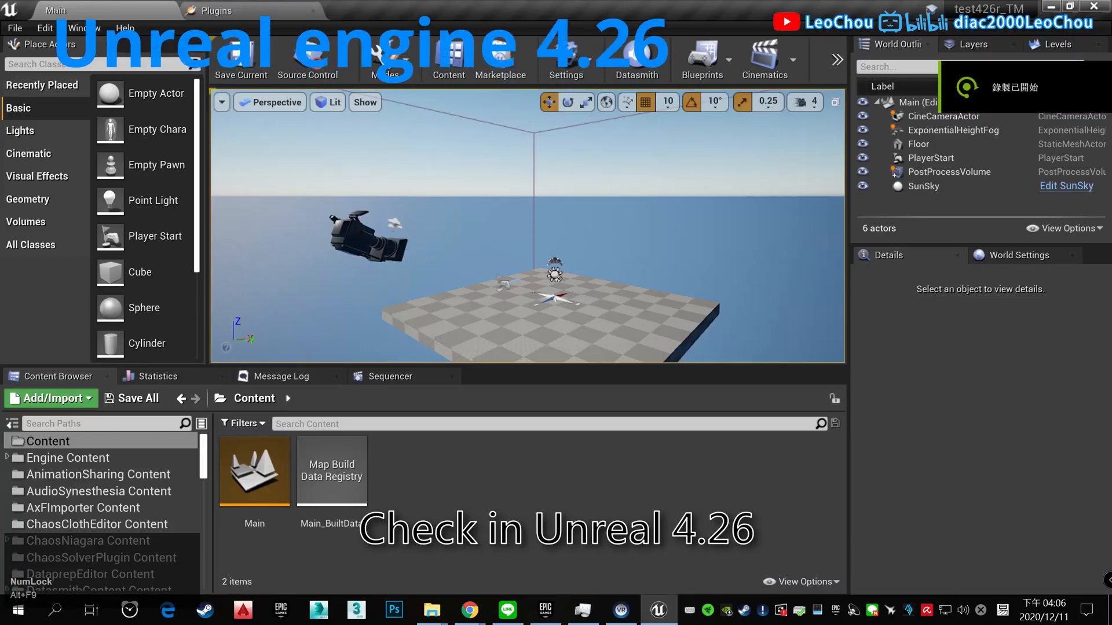
- Switch to the Unreal Engine editor and check the installed Twinmotion plugins in the plugin list
click(566, 58)
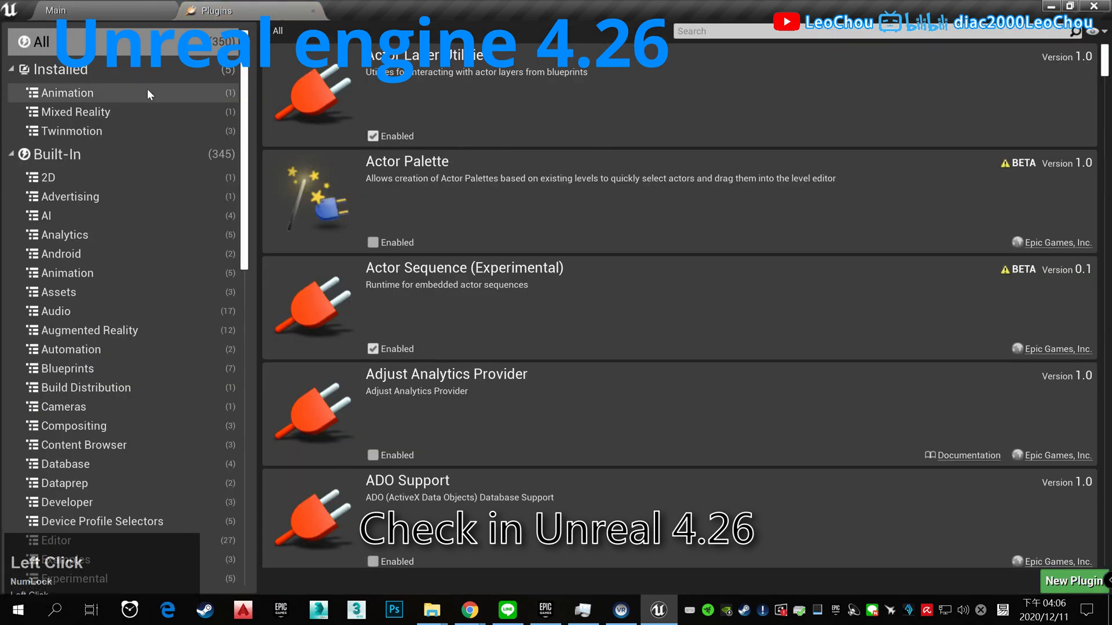
click(177, 133)
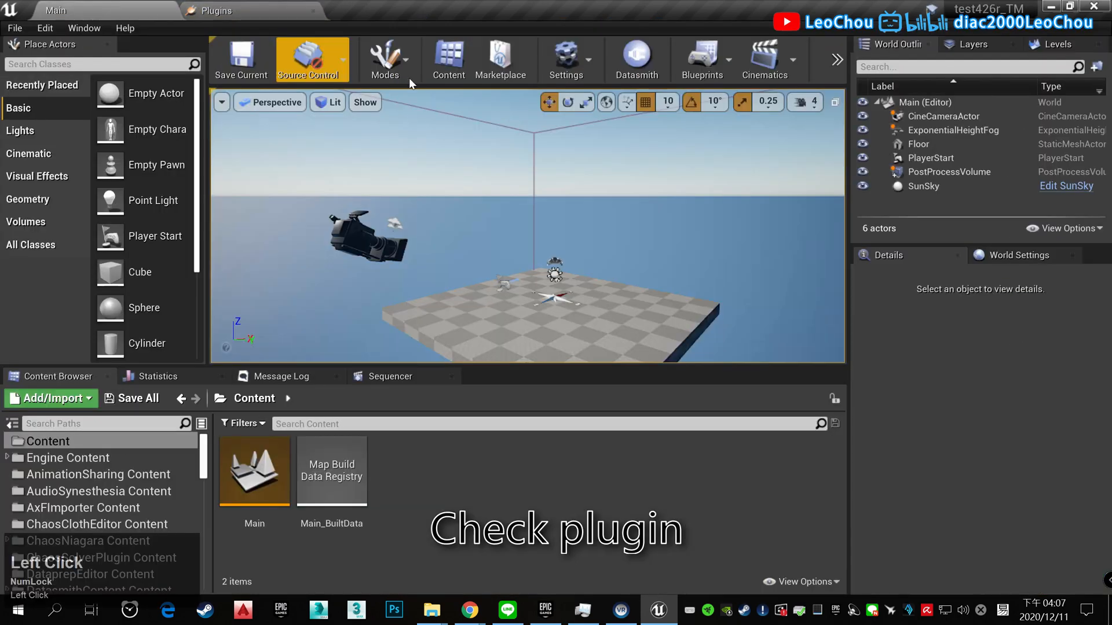
- Turn off engine content and keep plugin content shown in the Content Browser
click(804, 582)
click(827, 395)
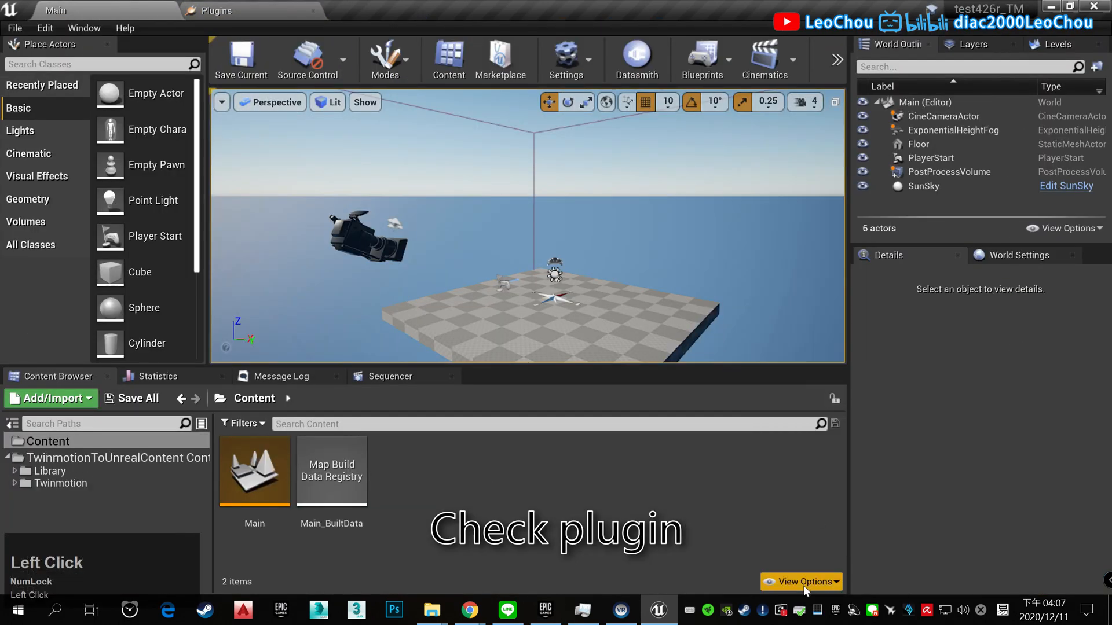
click(804, 582)
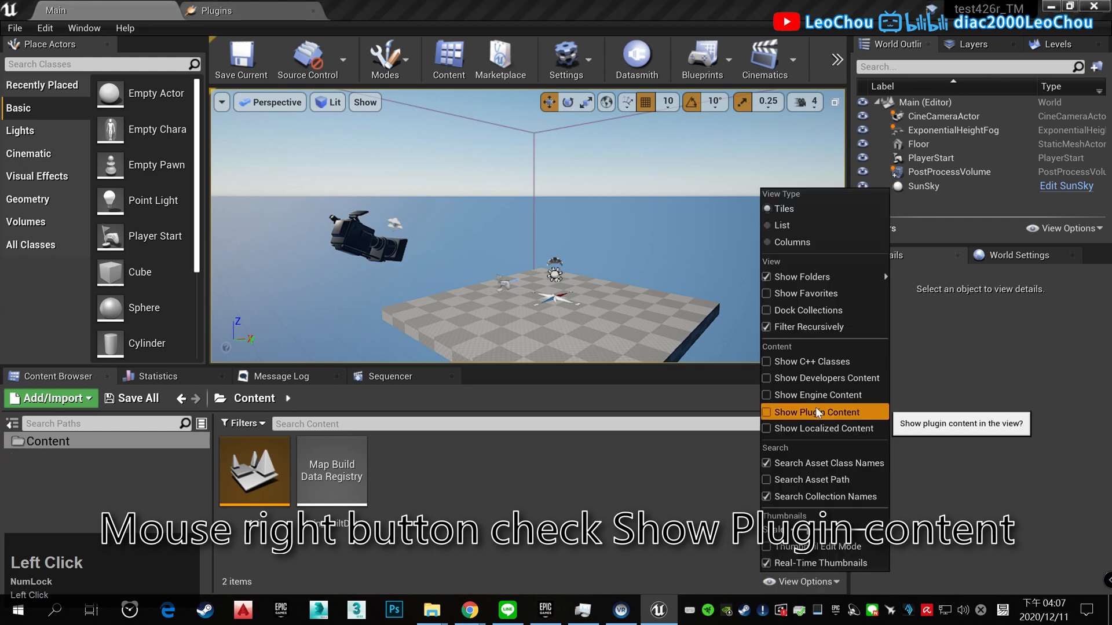
click(829, 412)
- Browse the TwinmotionToUnrealContent library to the meshes of Furnitures > City > Advertising
click(94, 483)
double_click(282, 482)
double_click(282, 482)
double_click(332, 485)
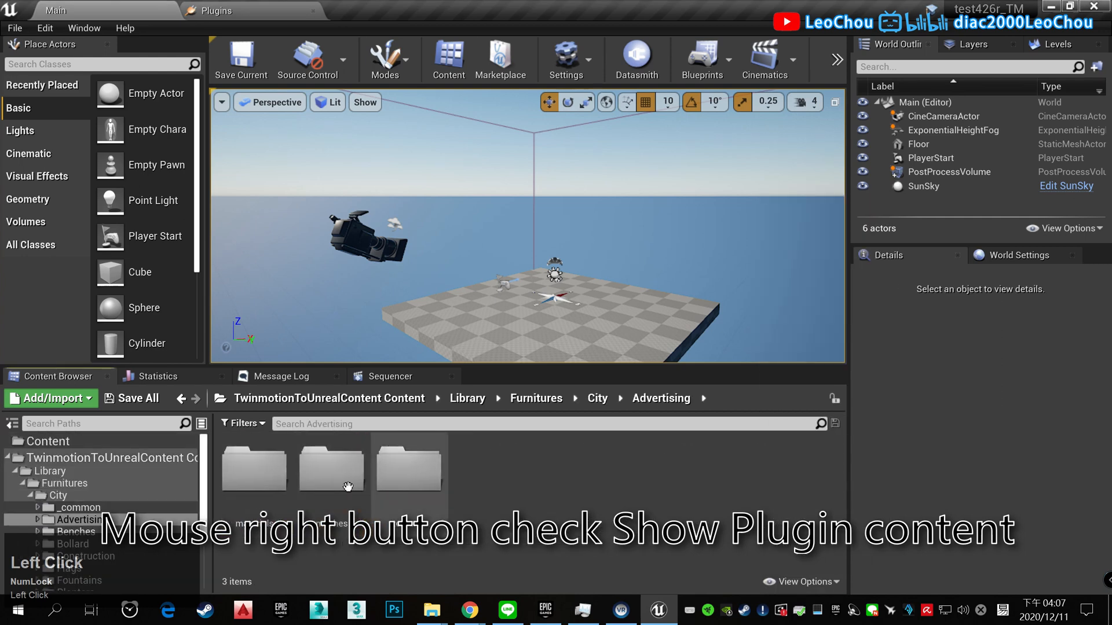
double_click(348, 484)
scroll(109, 483, down, 4)
scroll(109, 483, down, 3)
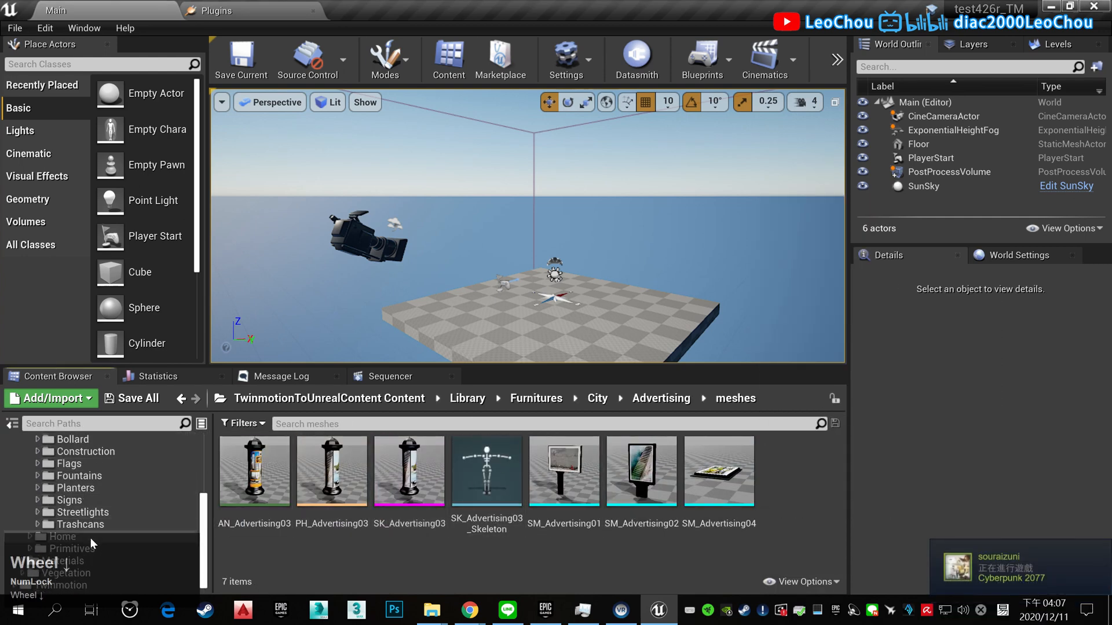
- Browse the plugin's Home furniture to the meshes of Kitchen > Storage > StorageCollection03
click(90, 537)
click(115, 548)
click(130, 538)
double_click(492, 491)
double_click(490, 492)
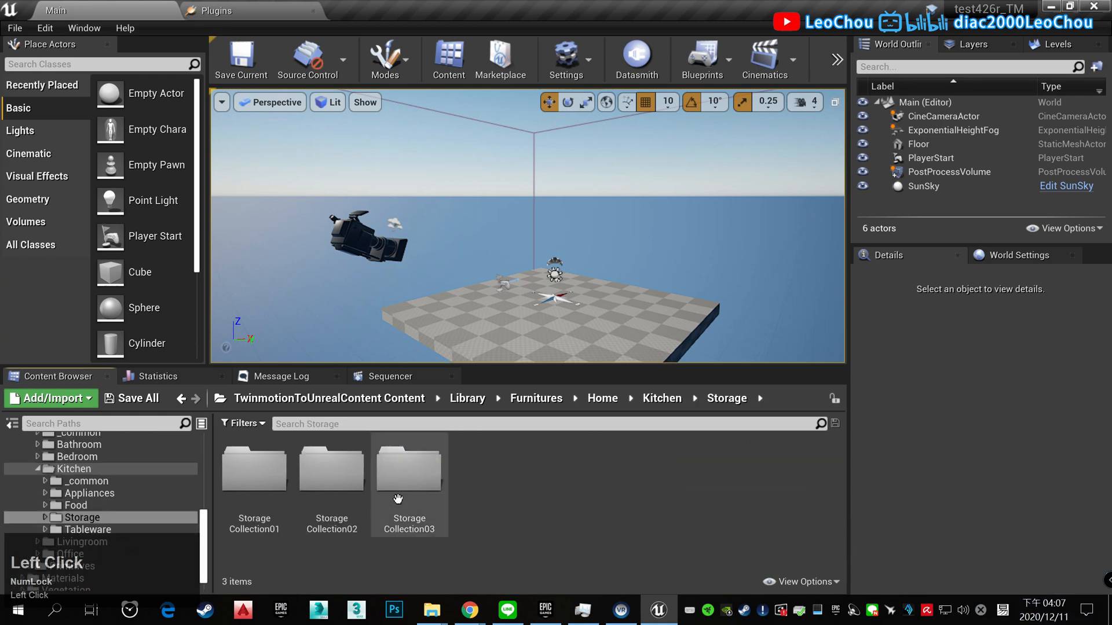
double_click(399, 498)
double_click(413, 504)
click(116, 508)
click(98, 518)
- Try the StorageCollection03 Cabinet2 mesh on the level's floor, and delete the placed copy
drag(332, 496, 523, 315)
right_drag(524, 315, 510, 310)
scroll(441, 309, up, 4)
key(Delete)
- Open MI_BrickClean03 from the plugin library's Brick materials, inspect its parameters, and close it
scroll(119, 541, down, 1)
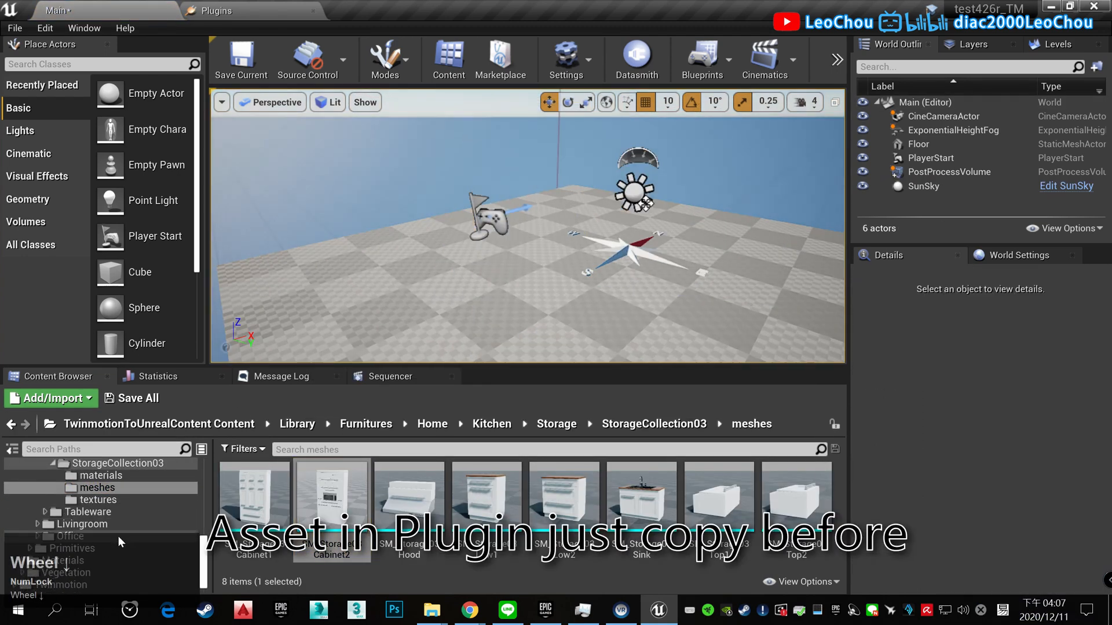
click(99, 561)
double_click(347, 475)
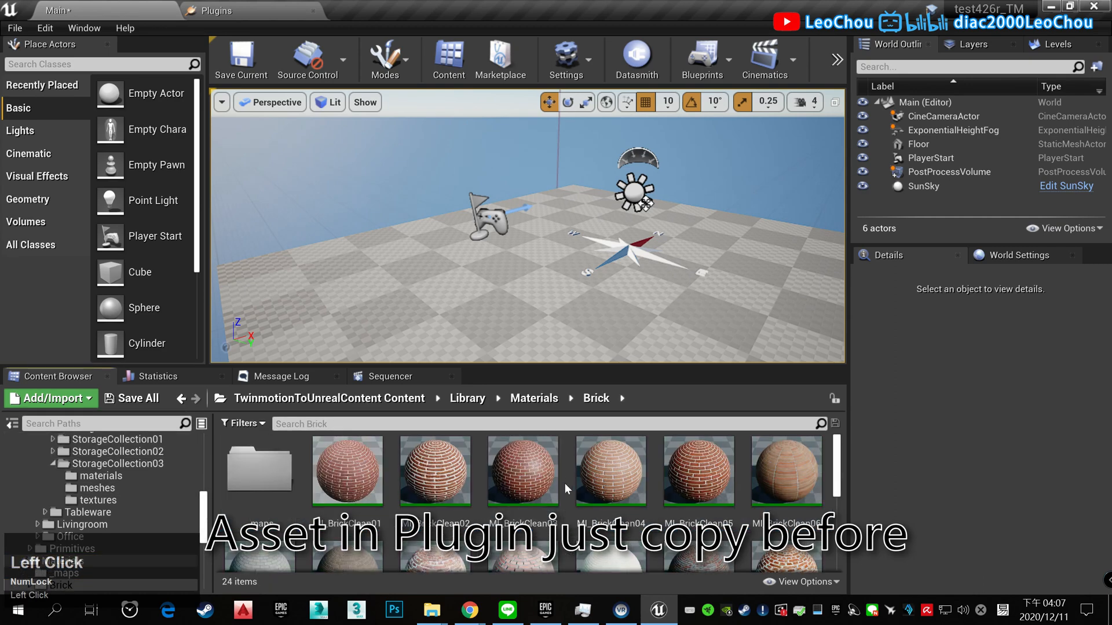
double_click(521, 472)
scroll(435, 280, down, 3)
scroll(744, 392, down, 3)
scroll(744, 392, up, 1)
click(169, 9)
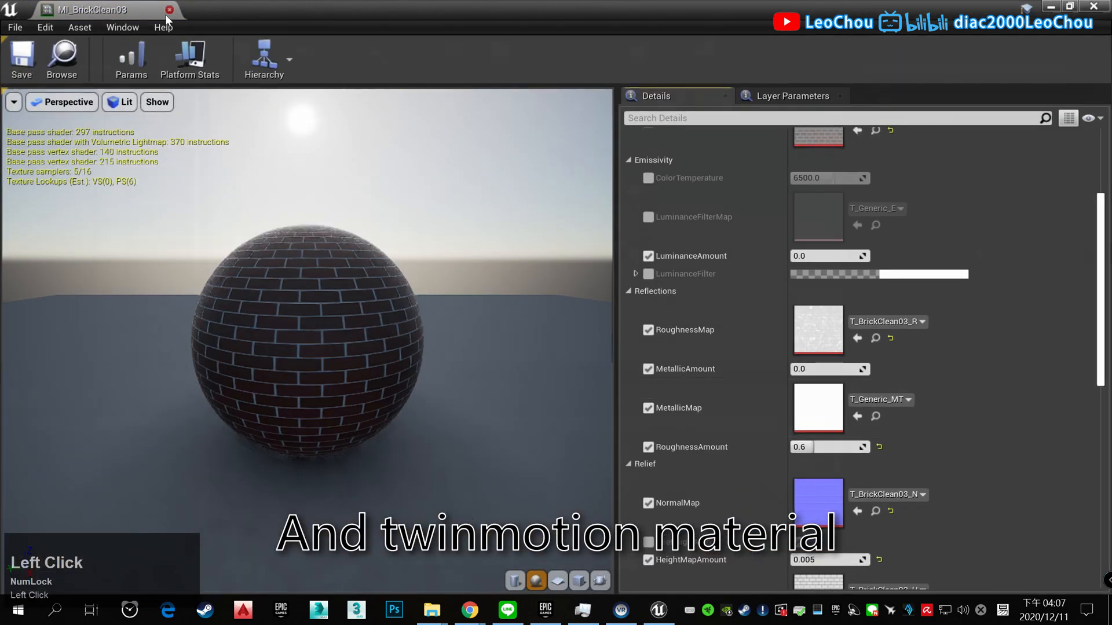
- Browse the plugin library's Livingroom furniture folders
scroll(98, 565, down, 1)
click(95, 548)
scroll(92, 532, up, 2)
click(104, 495)
scroll(104, 495, up, 5)
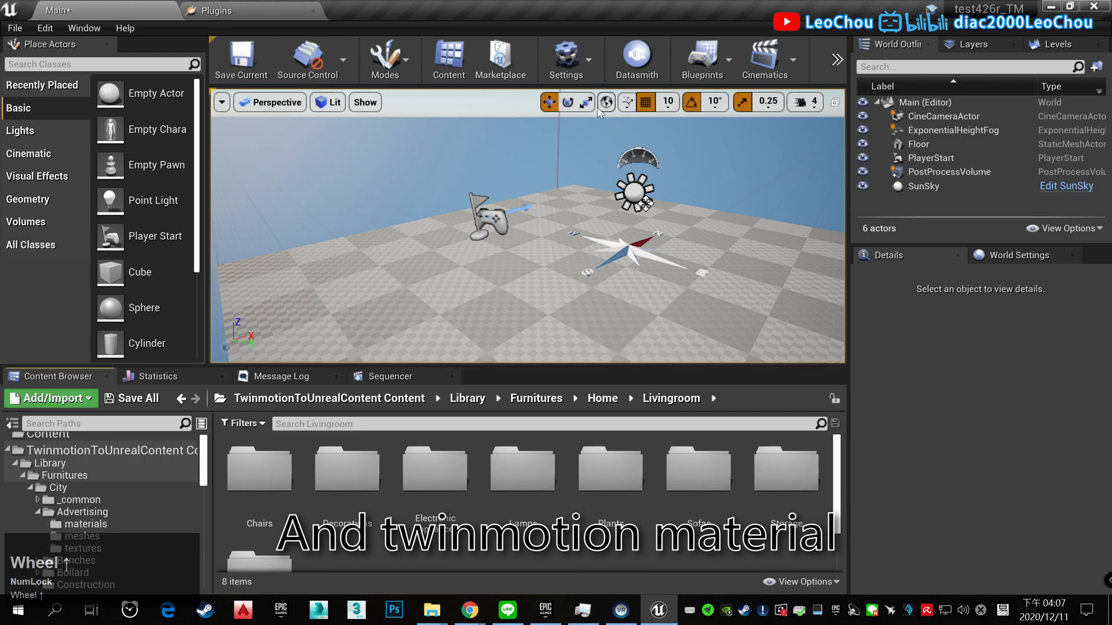
- Start a Datasmith import of TM.tm from the suTM folder on the desktop
click(637, 56)
click(88, 174)
double_click(159, 122)
click(521, 319)
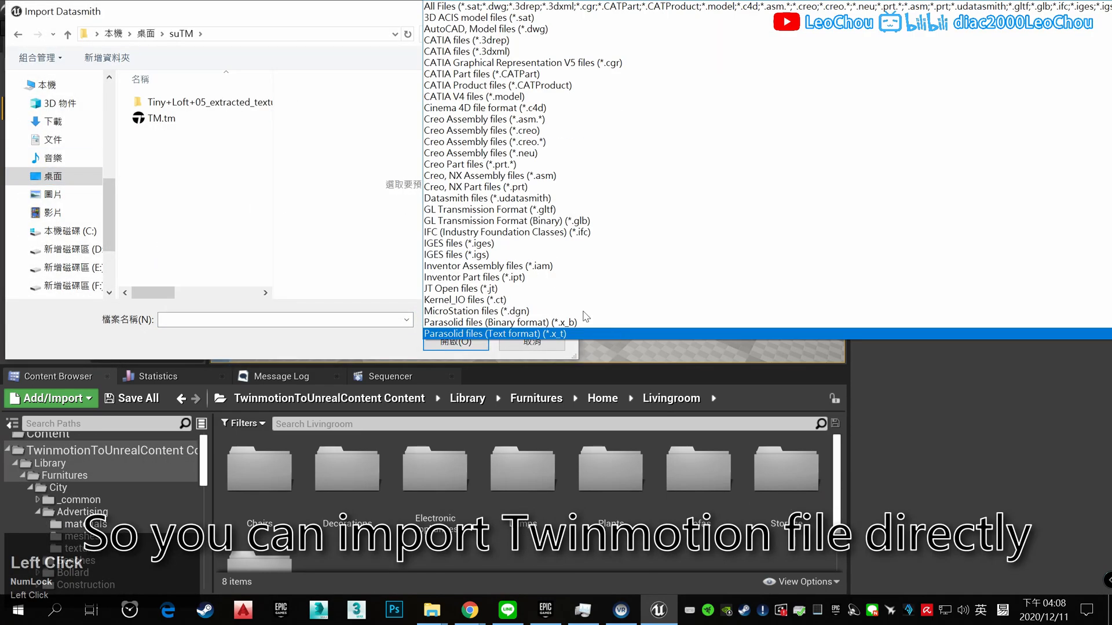
scroll(556, 319, down, 3)
click(165, 120)
double_click(165, 120)
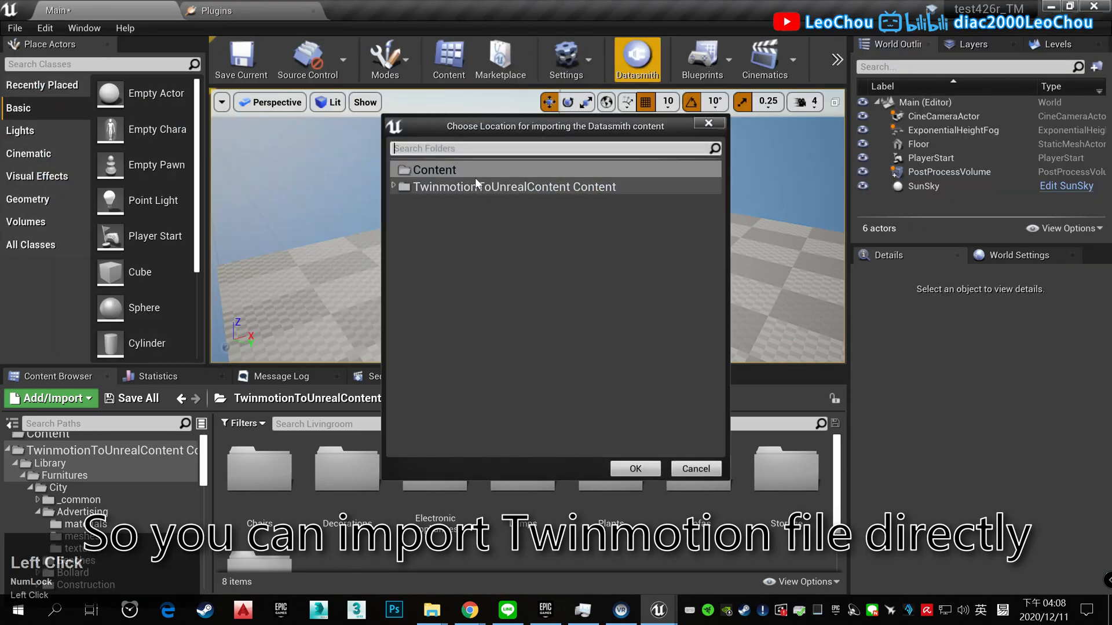
- Create a TM folder under Content as the destination, and import with geometry, materials and textures, lights, cameras and animations enabled
right_click(490, 172)
click(524, 211)
text(TM)
key(Return)
click(636, 468)
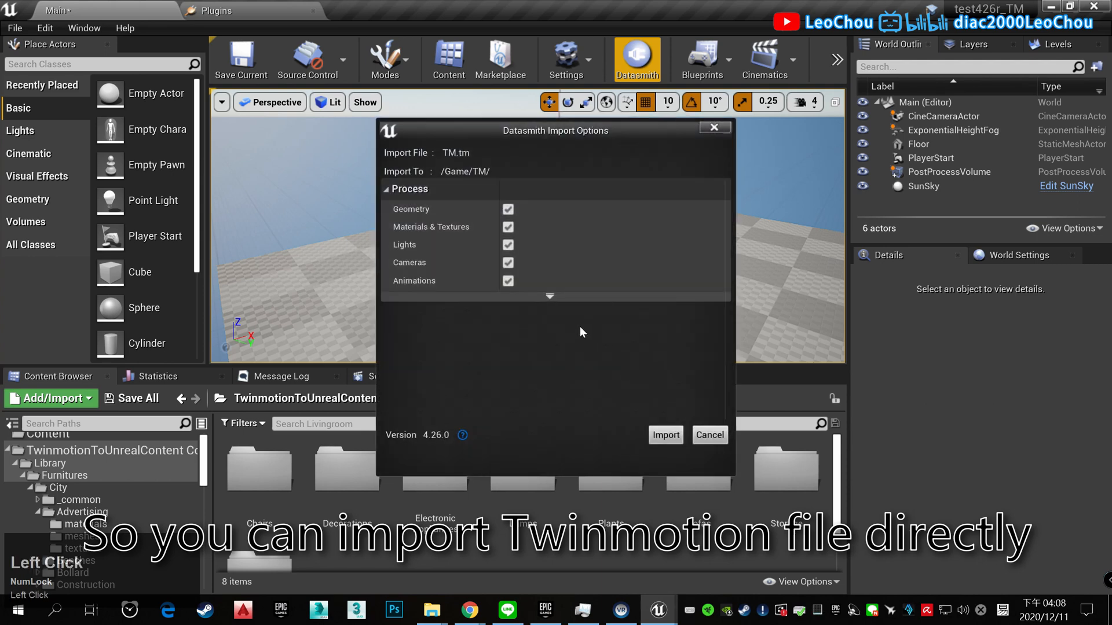
click(412, 307)
click(666, 434)
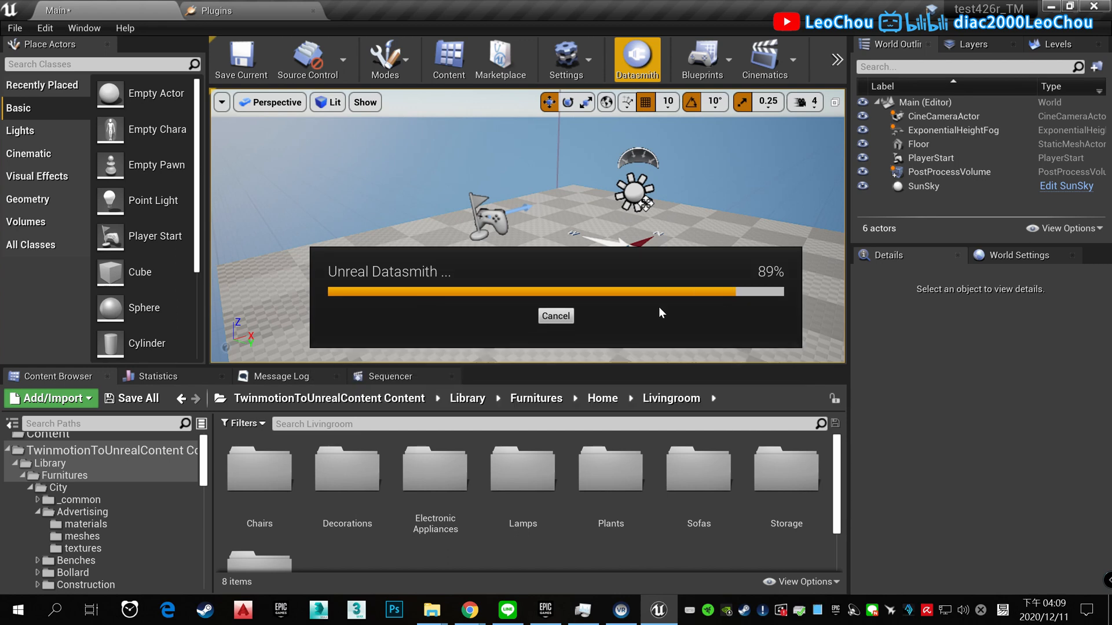
- Delete the original Floor actor from the level
right_click(571, 248)
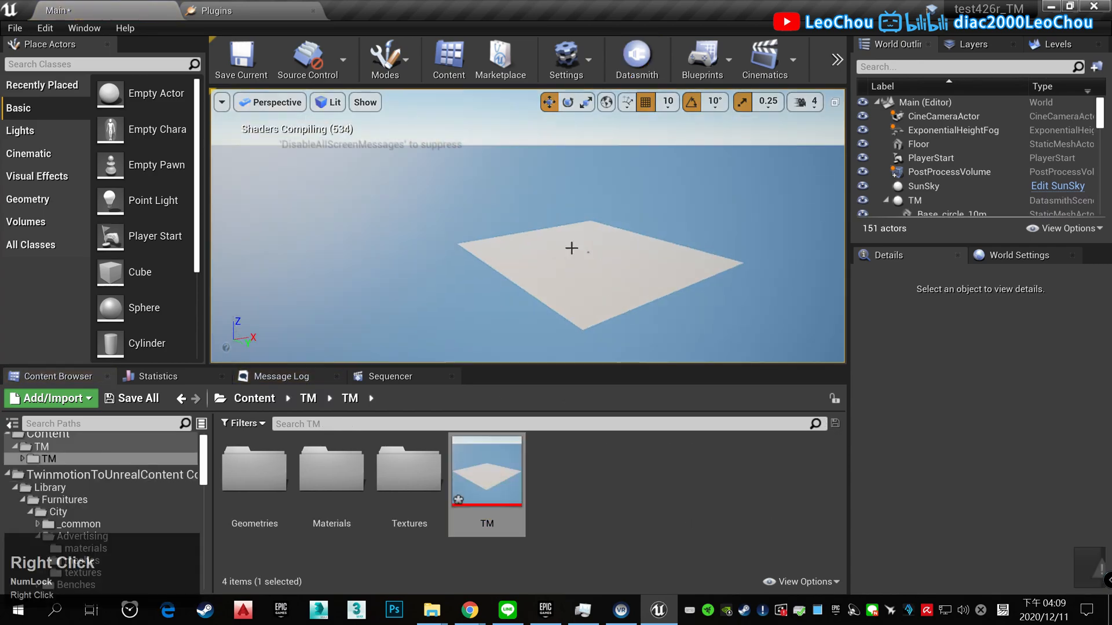
scroll(571, 248, up, 2)
double_click(941, 186)
scroll(686, 235, down, 3)
click(658, 313)
key(Delete)
- Fly up to the imported tiny house and examine its terrace, glass front and surrounding grass
right_drag(658, 325, 684, 301)
key(d)
key(w)
key(w)
key(w)
key(w)
key(w)
key(w)
key(s)
key(d)
key(a)
key(a)
key(w)
key(w)
scroll(640, 244, down, 3)
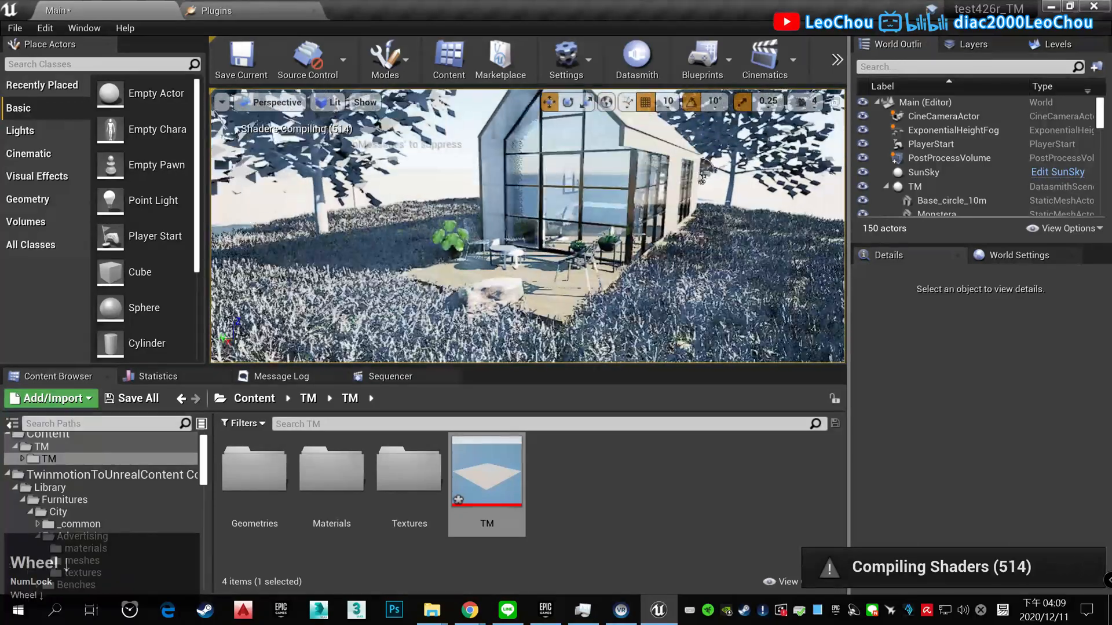
middle_drag(640, 249, 640, 237)
scroll(640, 236, up, 4)
scroll(640, 235, down, 3)
right_drag(640, 235, 654, 232)
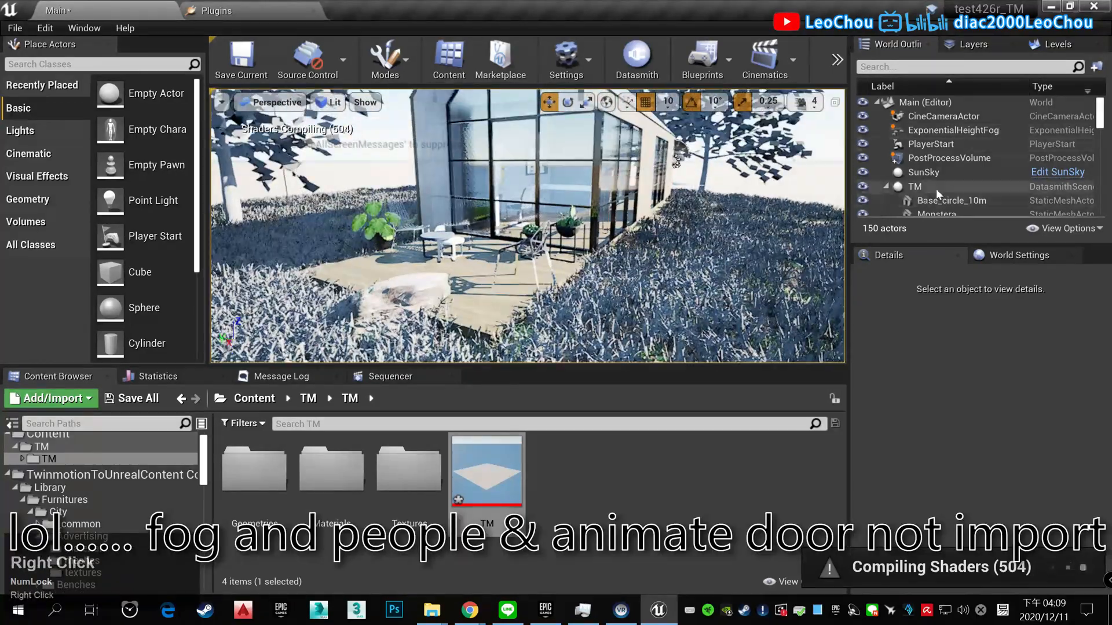
- Examine the house model's imported actors in the World Outliner, and collapse the Tiny+Loft+05_skp group
scroll(966, 183, down, 5)
drag(1100, 163, 1098, 213)
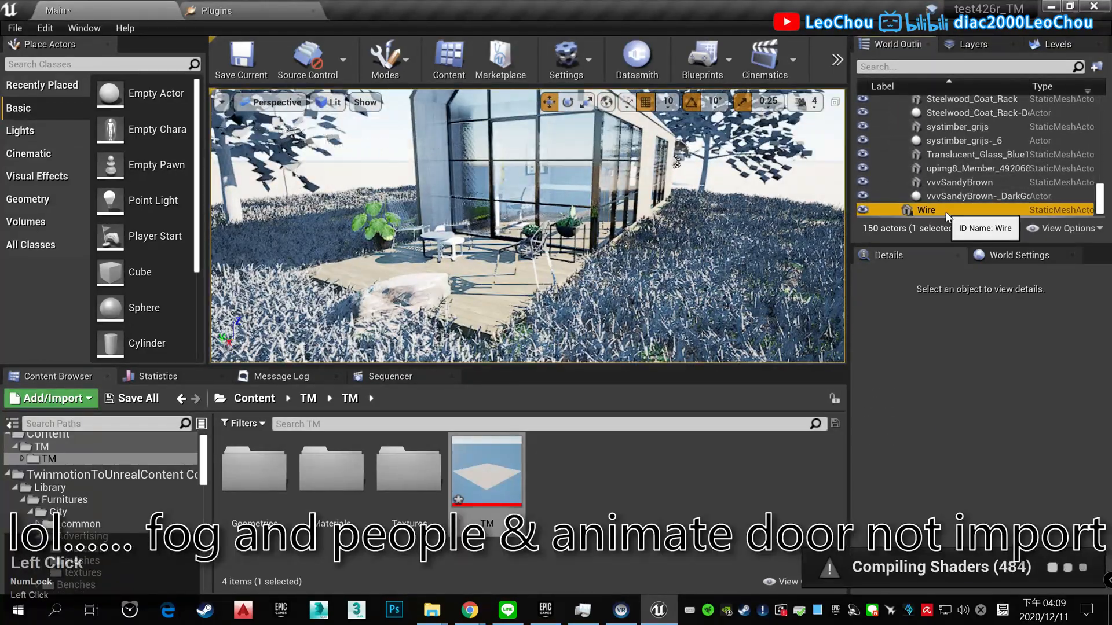
click(966, 196)
click(974, 181)
click(977, 142)
scroll(974, 155, up, 10)
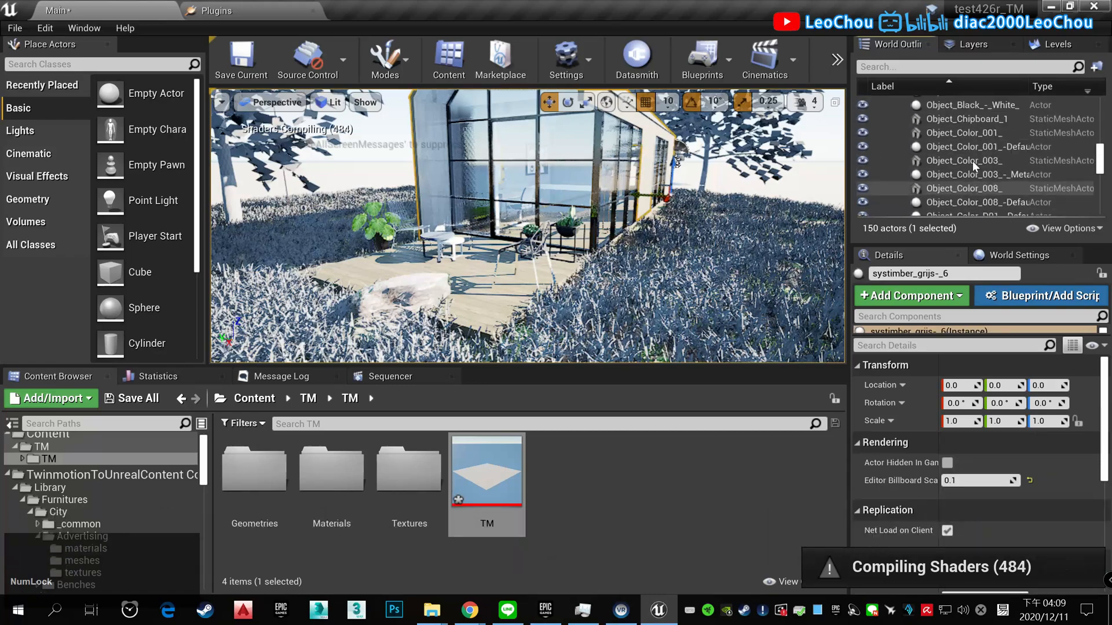
scroll(980, 160, down, 5)
click(903, 168)
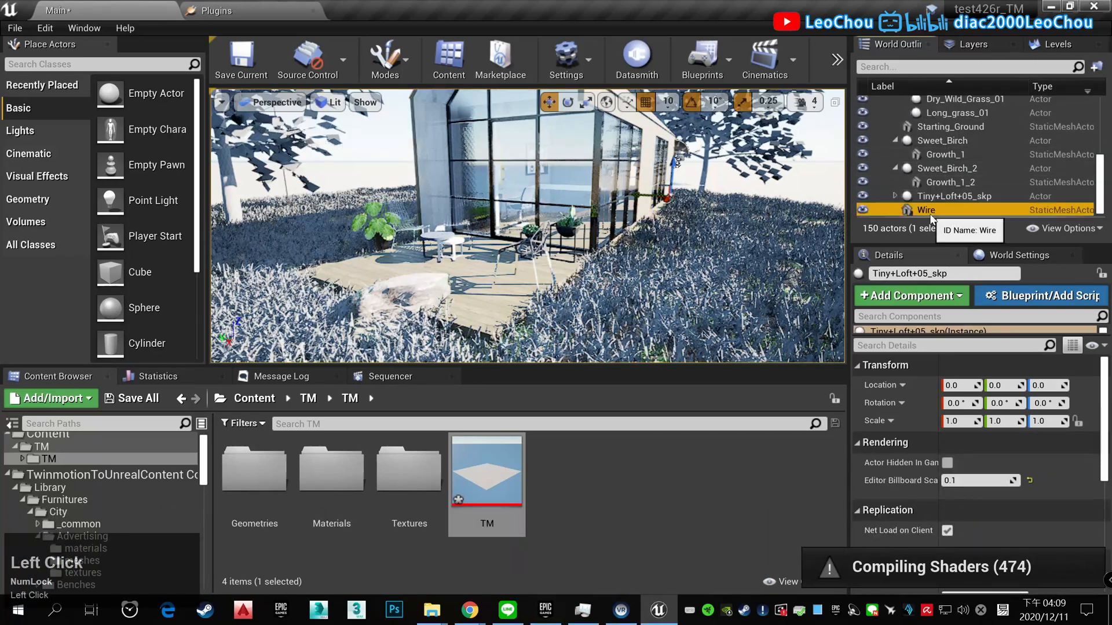
- Examine the vegetation and ground actors under TM, selecting Dry_Wild_Grass_01, Long_grass_01, Long_grass_03 and Base_circle_10m in turn
scroll(950, 191, up, 1)
right_click(966, 137)
scroll(508, 339, up, 2)
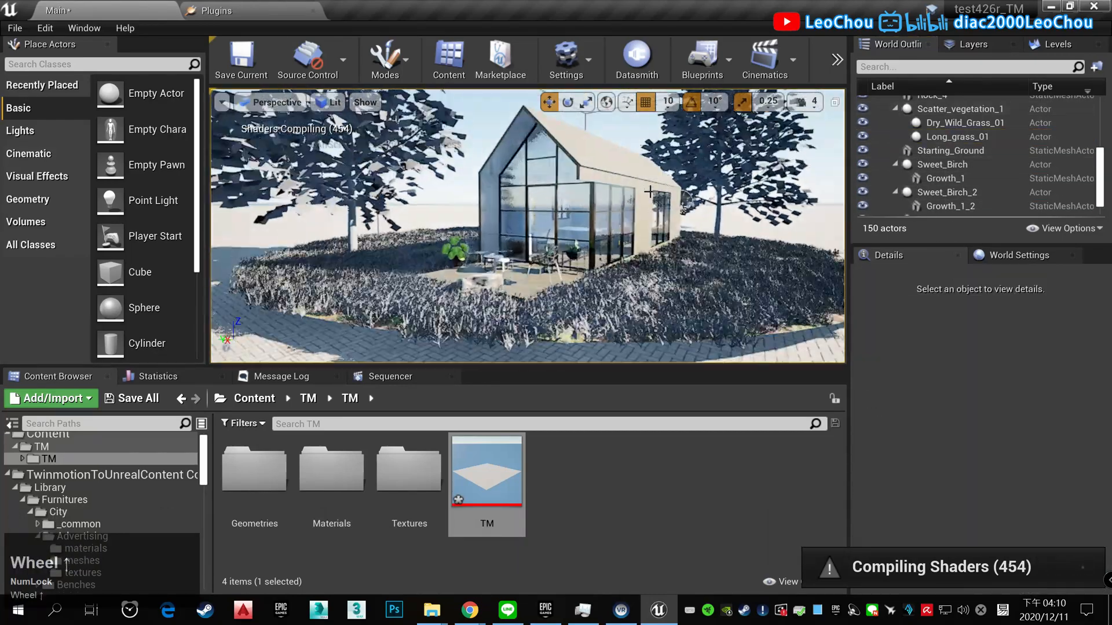
scroll(1015, 170, up, 2)
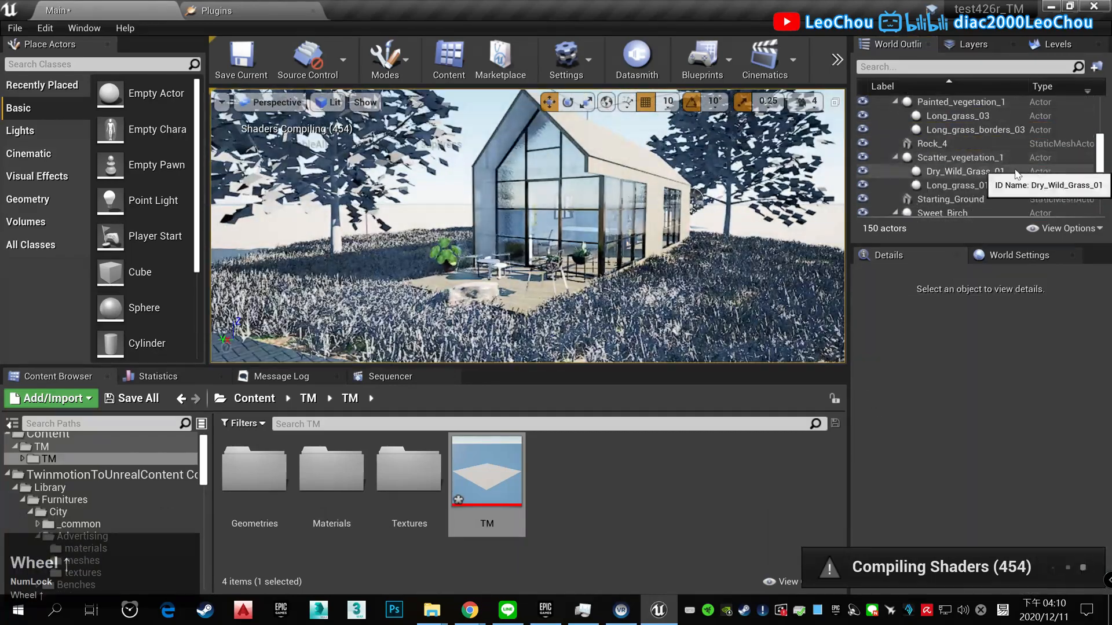
click(1015, 171)
click(1003, 186)
click(997, 117)
scroll(992, 121, up, 3)
click(984, 149)
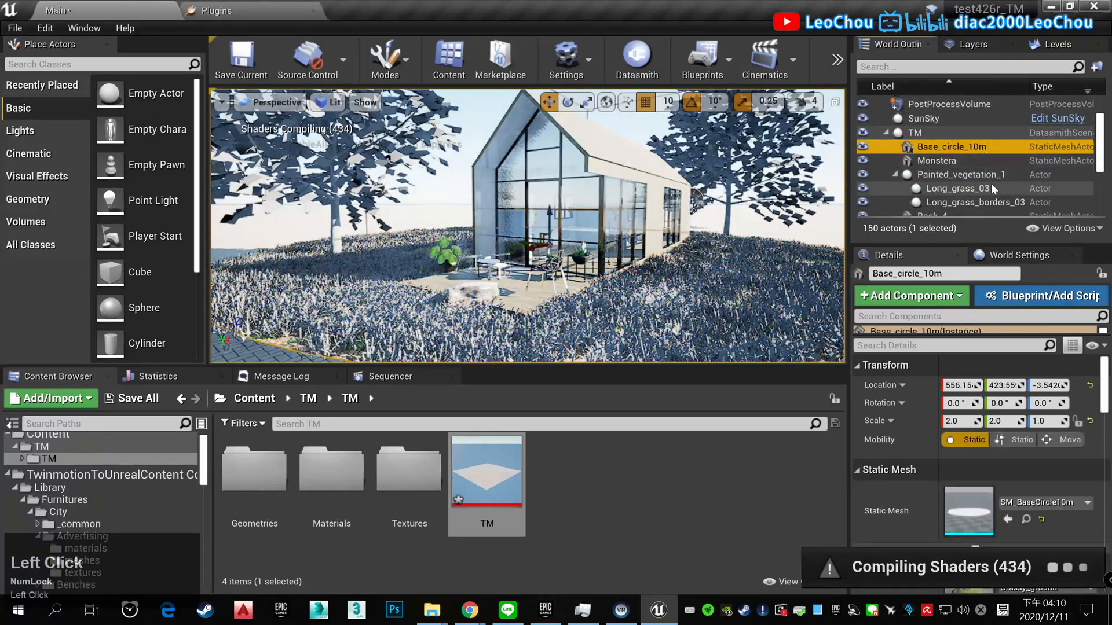
scroll(992, 170, up, 3)
scroll(995, 179, down, 3)
scroll(999, 194, up, 3)
double_click(887, 183)
scroll(961, 174, down, 5)
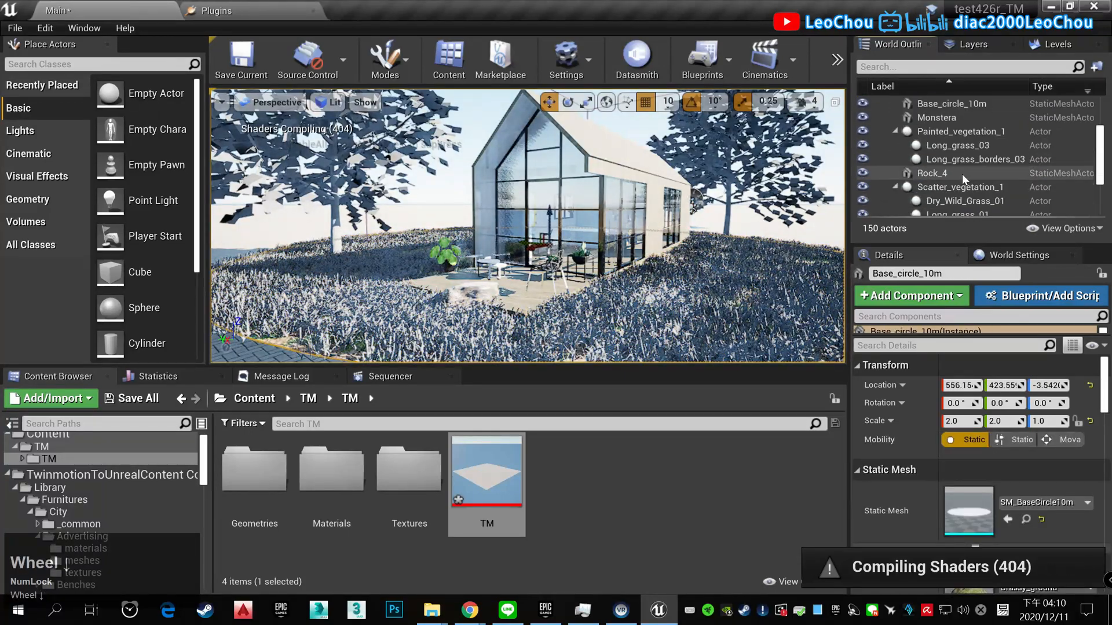
scroll(962, 174, down, 3)
scroll(993, 172, up, 6)
- Search the World Outliner for "sky", and clear the search
right_drag(630, 205, 640, 220)
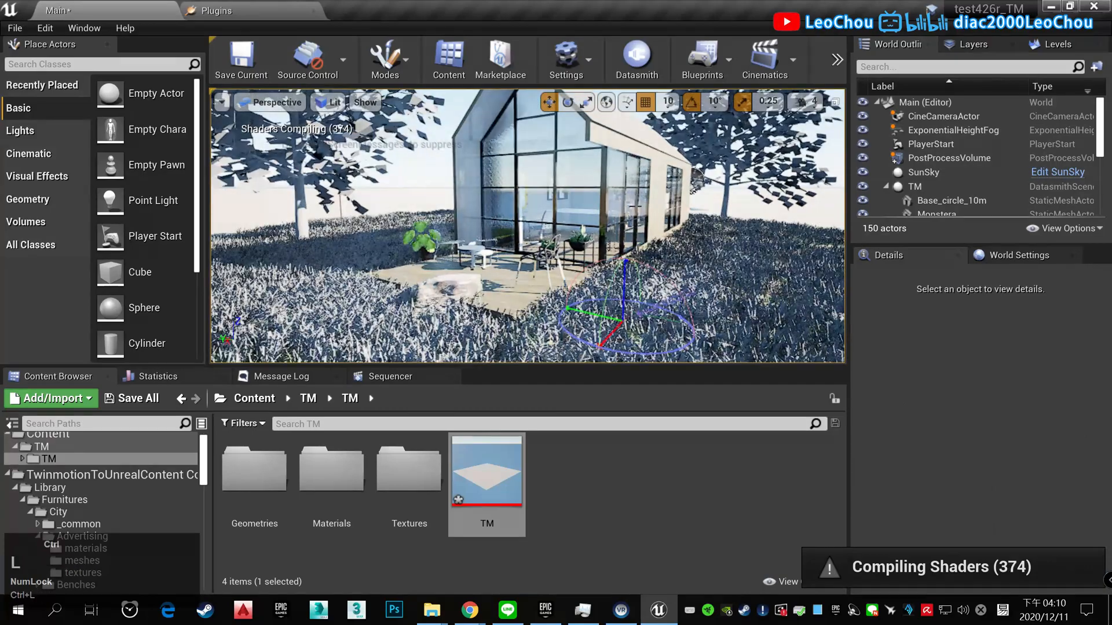
click(635, 206)
key(Escape)
scroll(658, 199, down, 2)
text(sky)
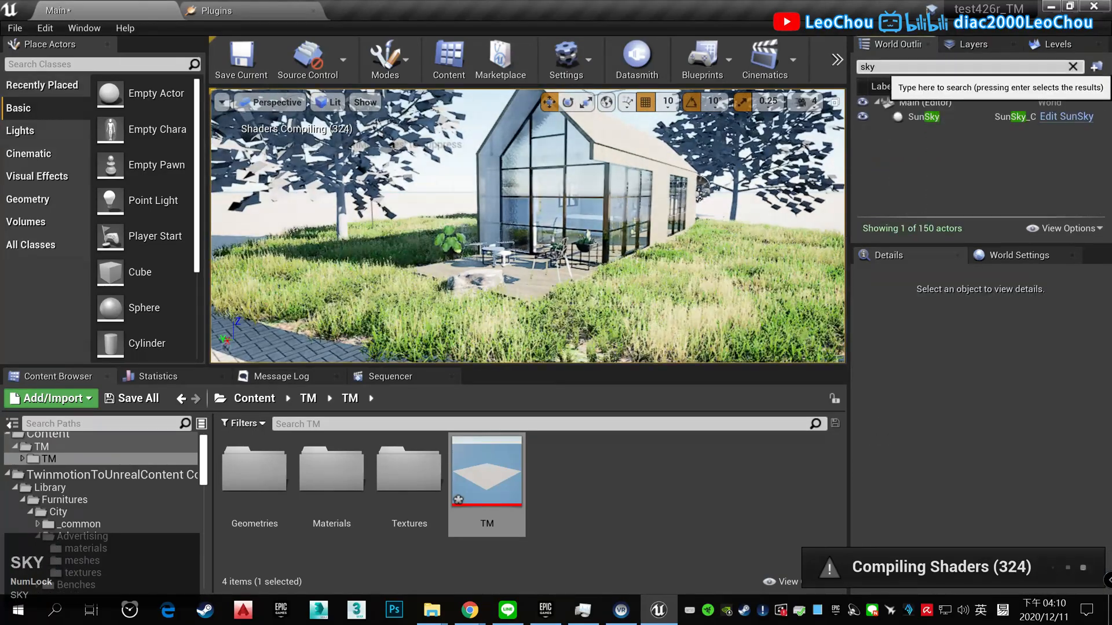
click(1075, 67)
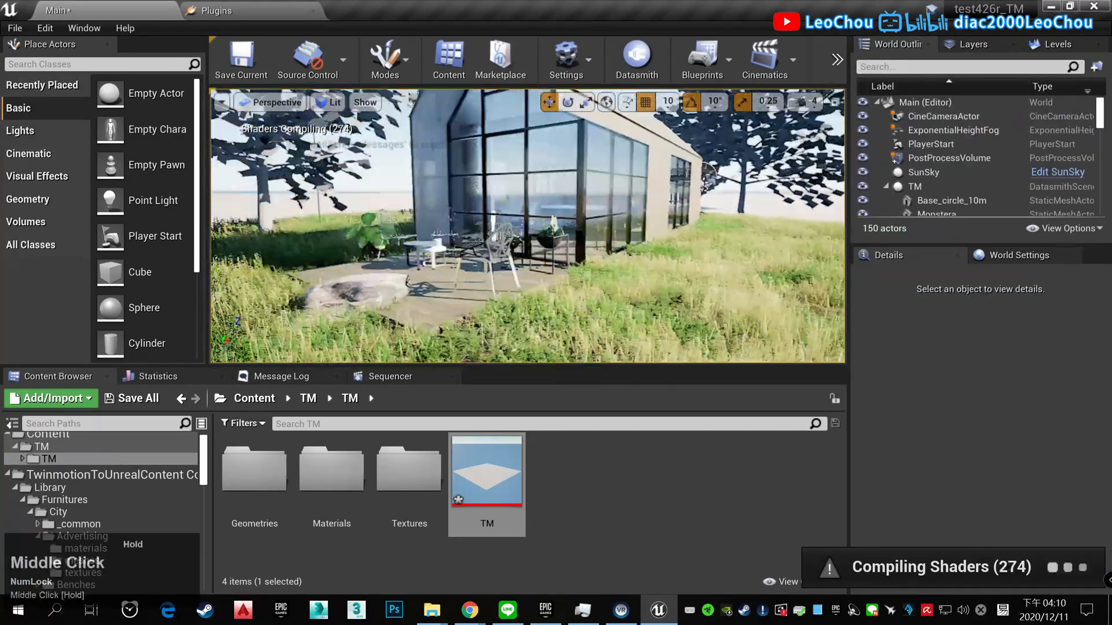
- Inspect the birch foliage and the house exterior, and highlight the Dry_Wild_Grass_01 scatter before deselecting it
right_drag(640, 211, 643, 127)
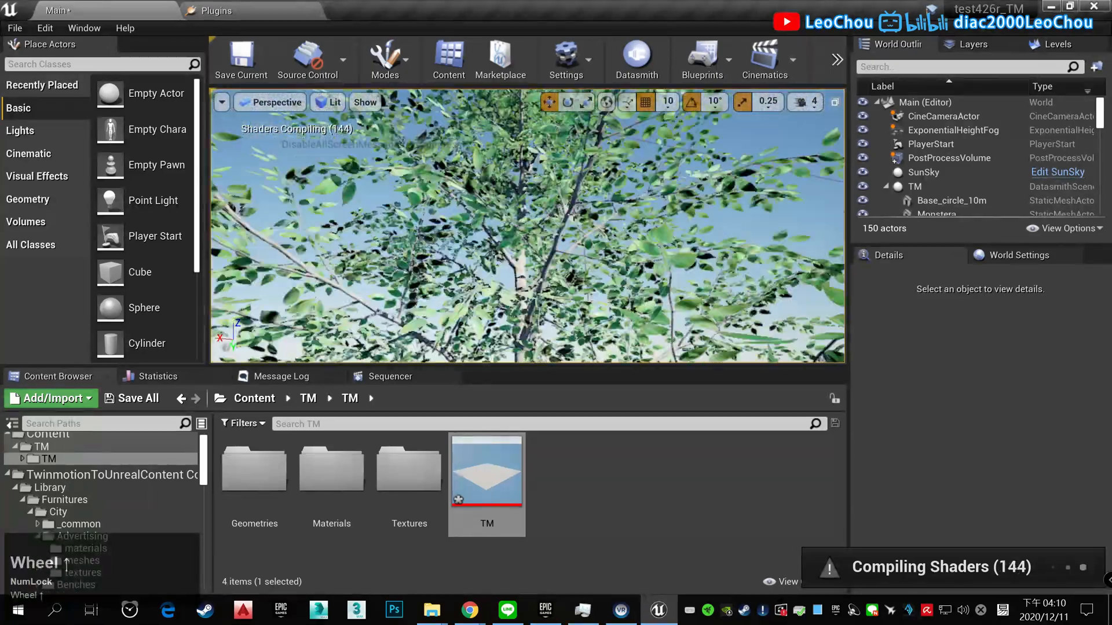
click(598, 210)
scroll(598, 210, down, 5)
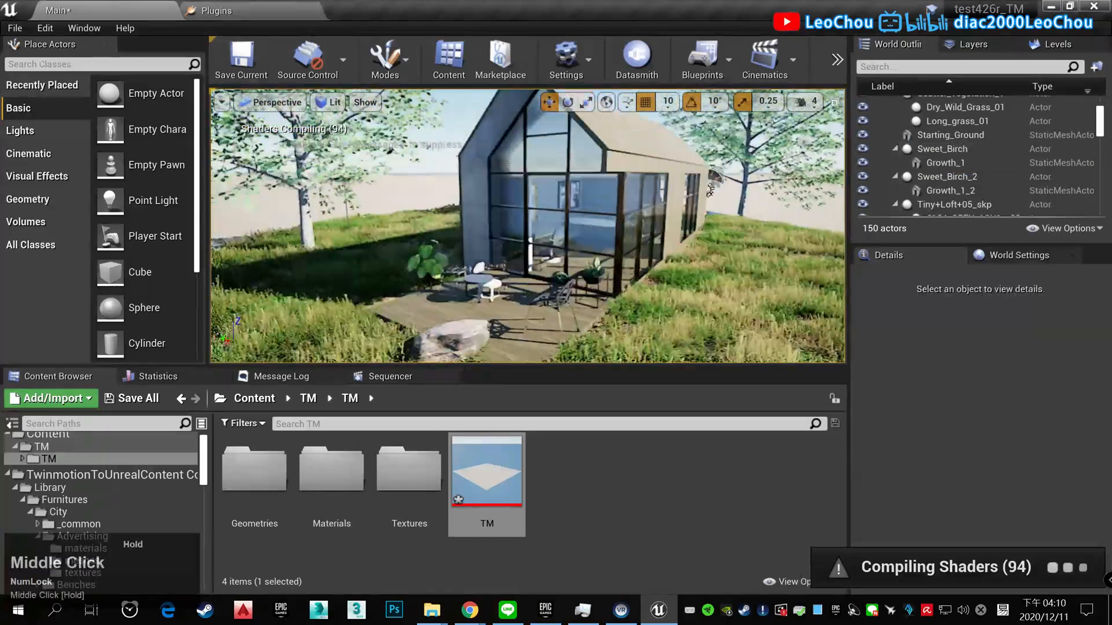
click(957, 107)
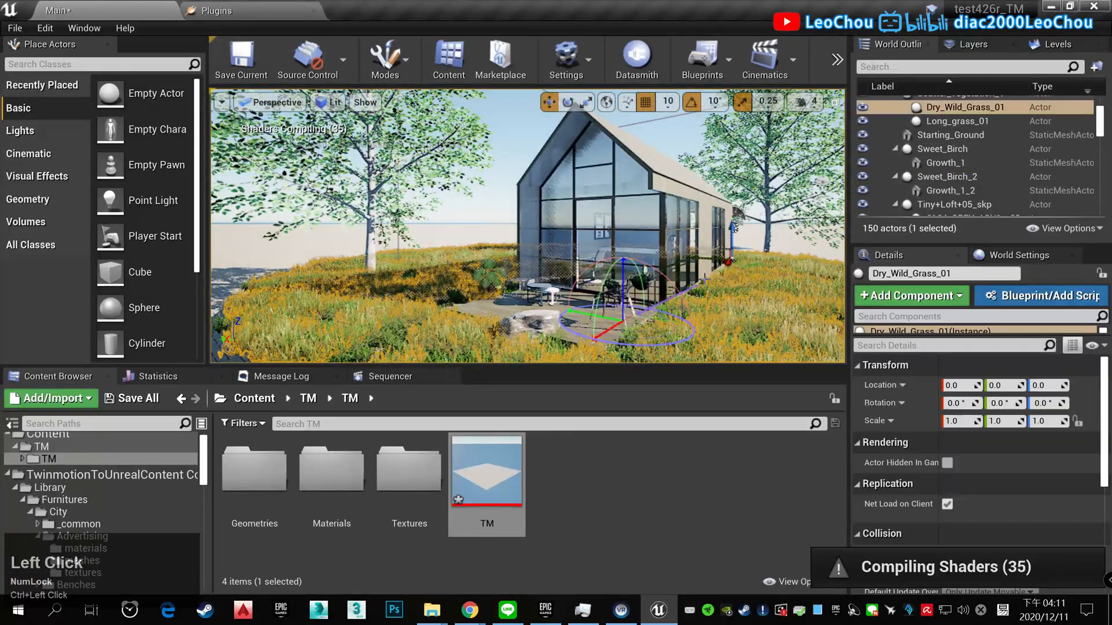
key(Escape)
- Set the SunSky actor's latitude to about 56.75 and its time zone to about 1.23
scroll(984, 151, up, 3)
click(973, 152)
drag(988, 463, 982, 463)
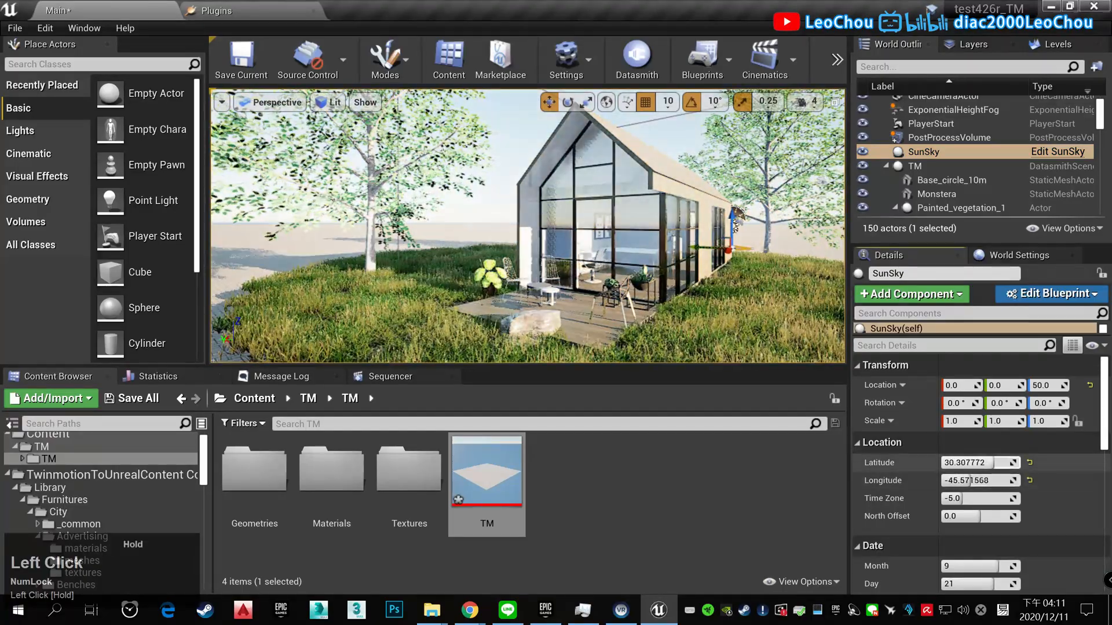
drag(992, 462, 1005, 463)
drag(962, 498, 980, 498)
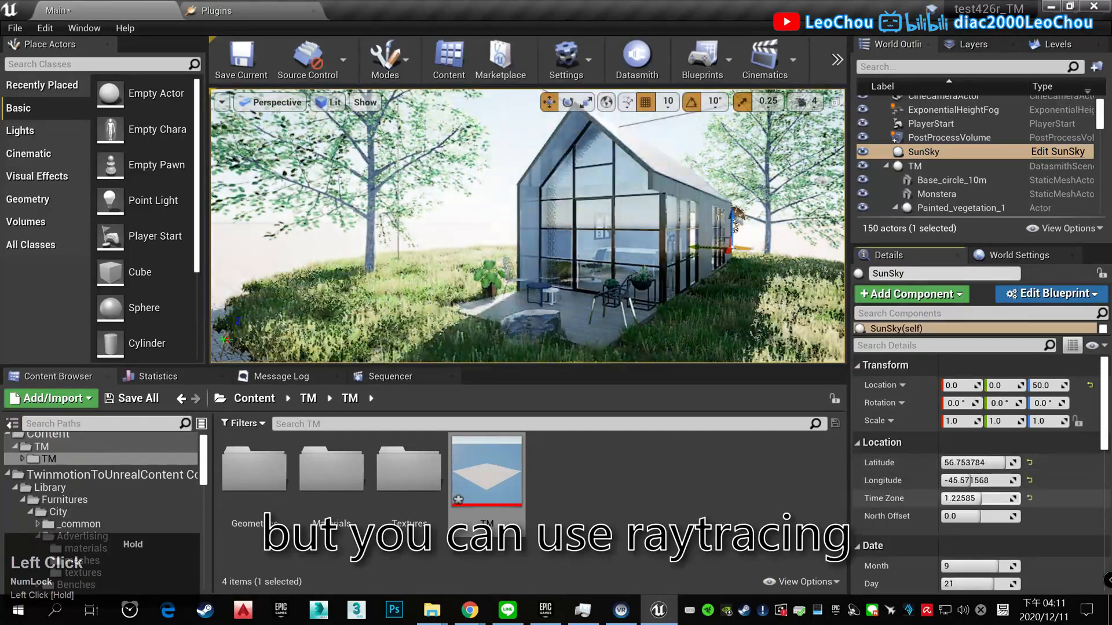
scroll(528, 226, up, 3)
key(Escape)
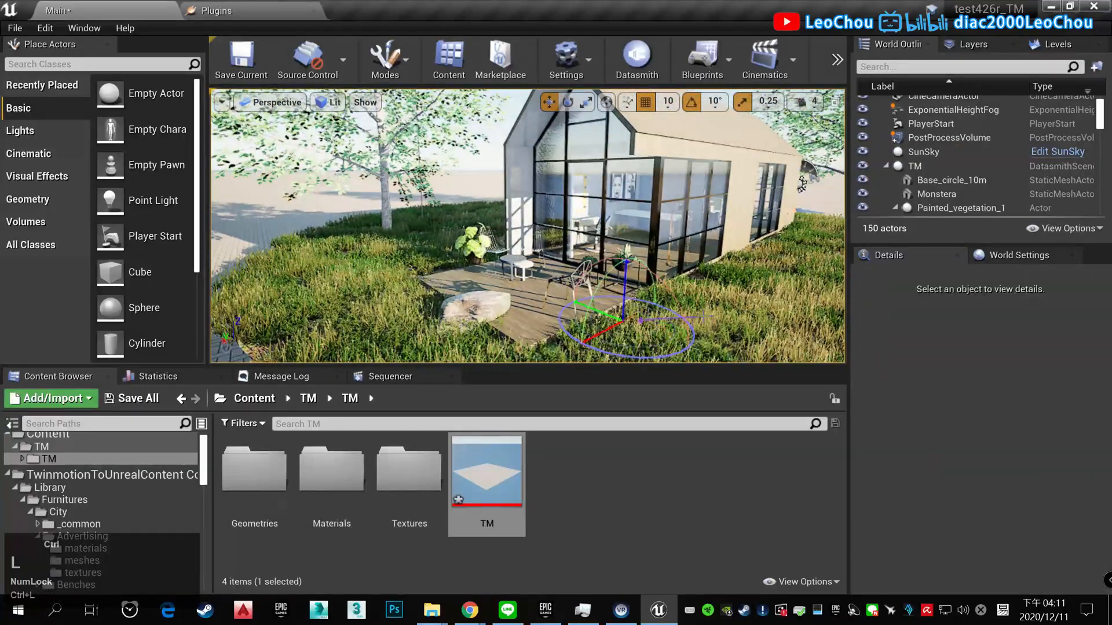
- Reselect SunSky and lower its North Offset to turn the sun's direction around the house
click(803, 183)
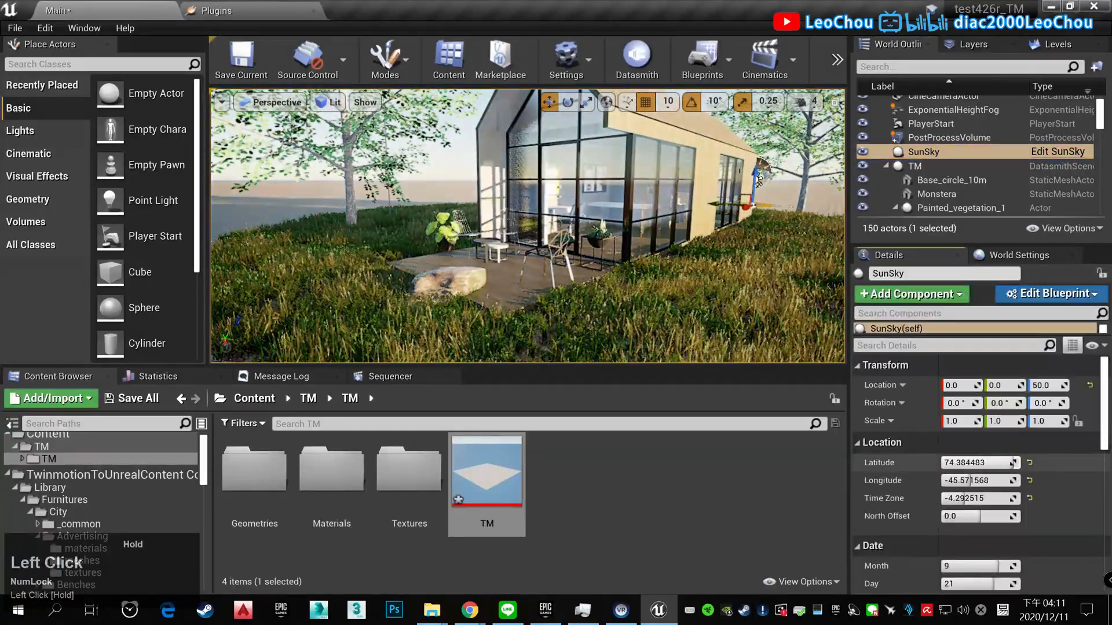
click(933, 330)
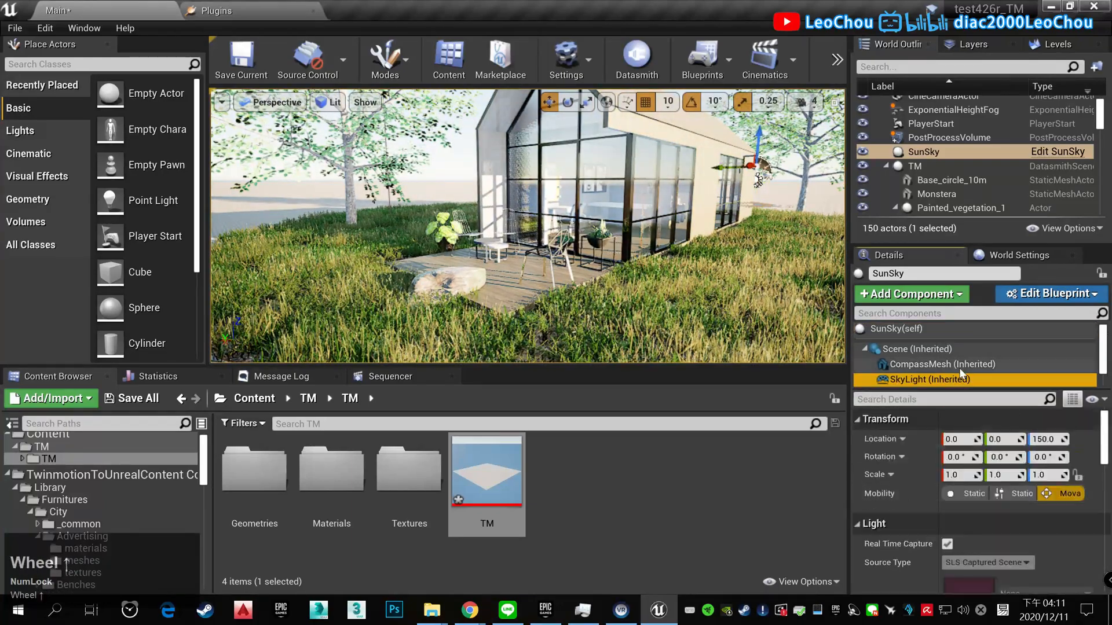
drag(978, 516, 949, 516)
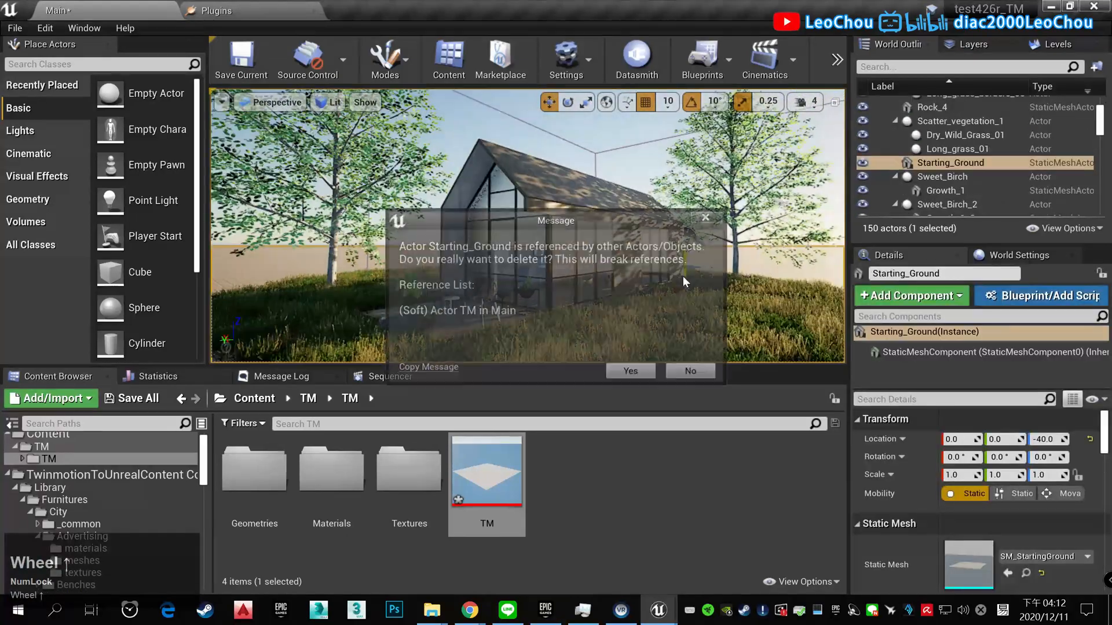
- Confirm deleting the Starting_Ground actor despite its reference in the TM scene
click(649, 348)
- Duplicate the birch tree Growth_1_2 behind the house and place the copy farther out along the grass
click(686, 227)
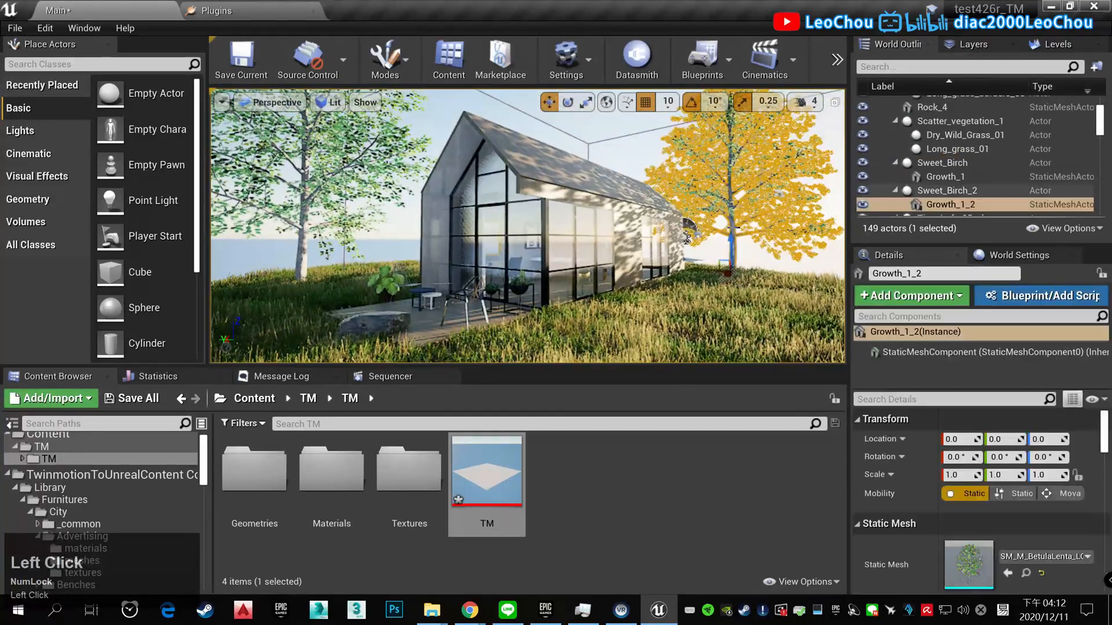
scroll(963, 210, down, 2)
alt+drag(718, 273, 787, 285)
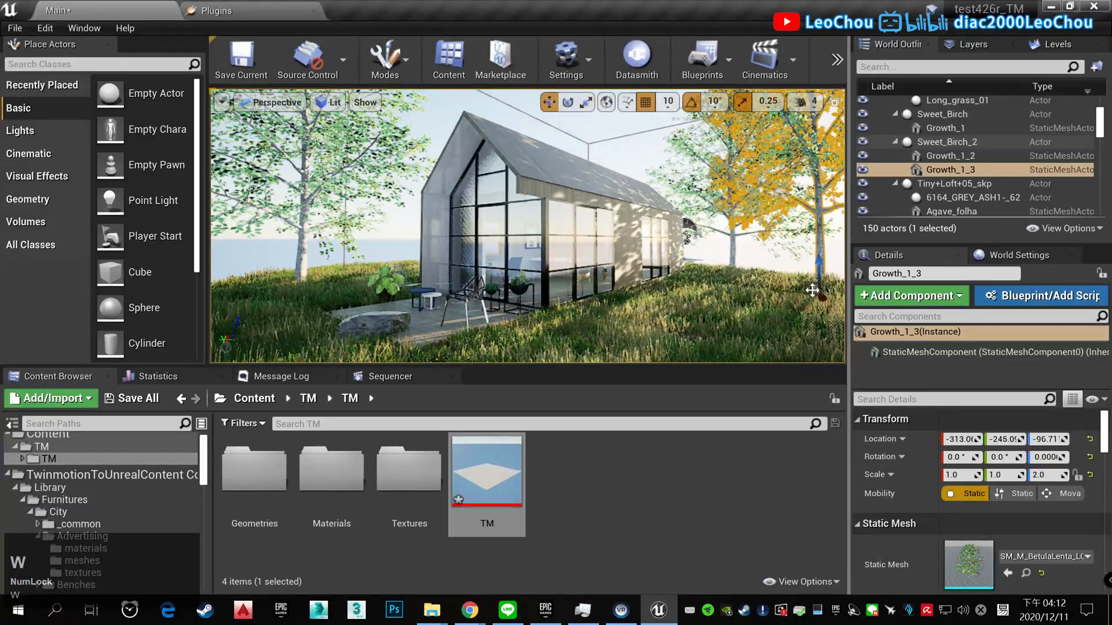
click(826, 301)
scroll(583, 170, up, 3)
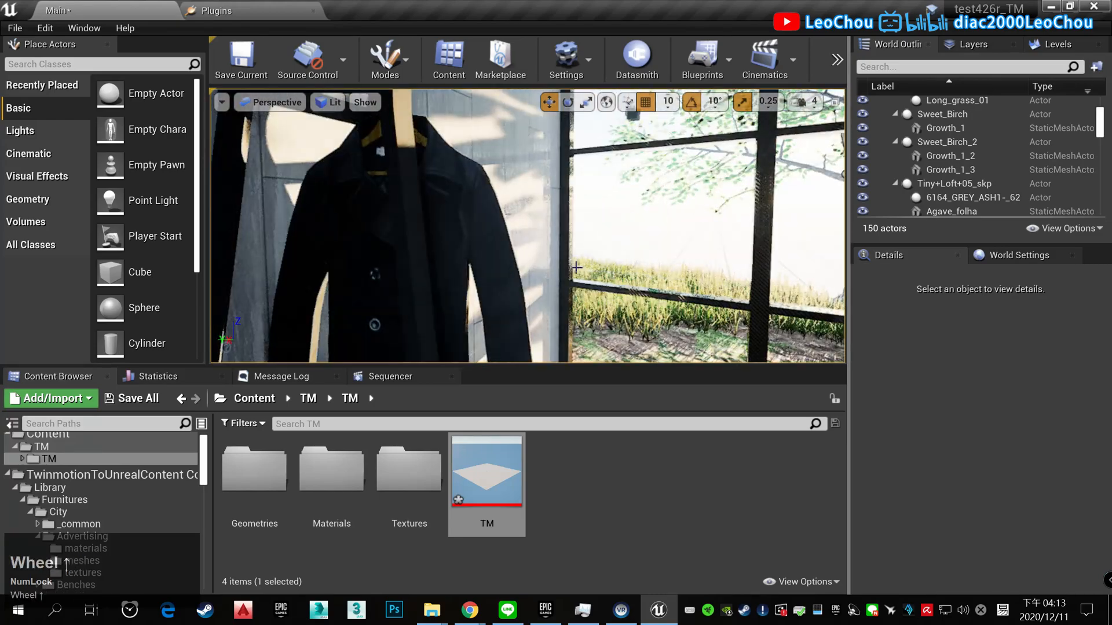
- Run the console command r.RayTracing.ForceAllRayTracingEffects 0 to drop the ray tracing override
scroll(536, 279, down, 3)
key(grave)
text(r.raytracing.f)
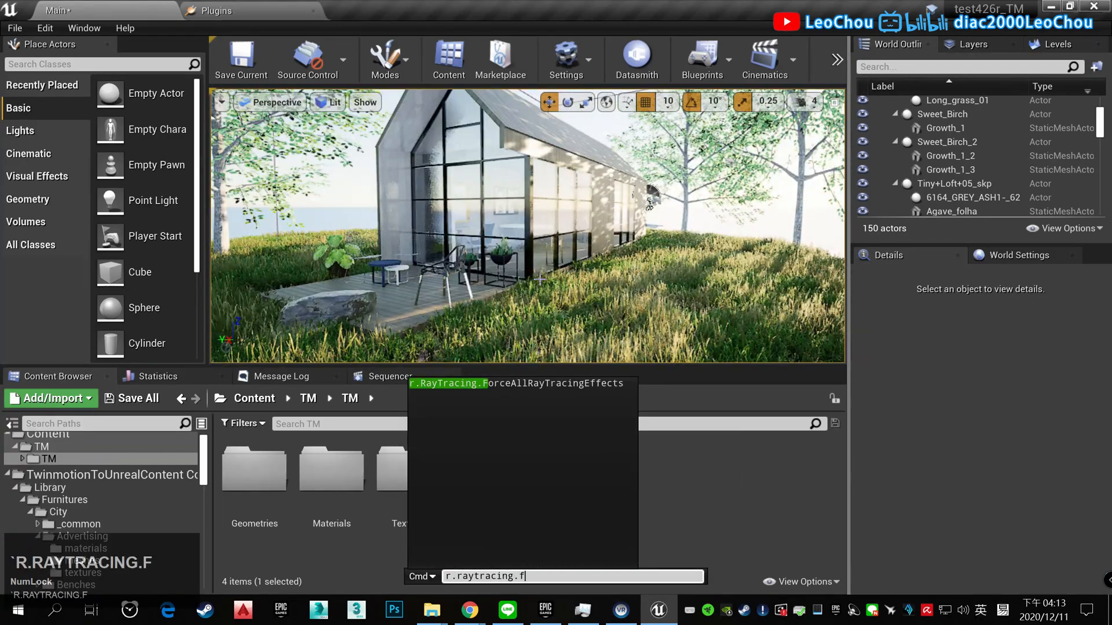
key(Down)
text(0)
key(Return)
scroll(539, 280, up, 2)
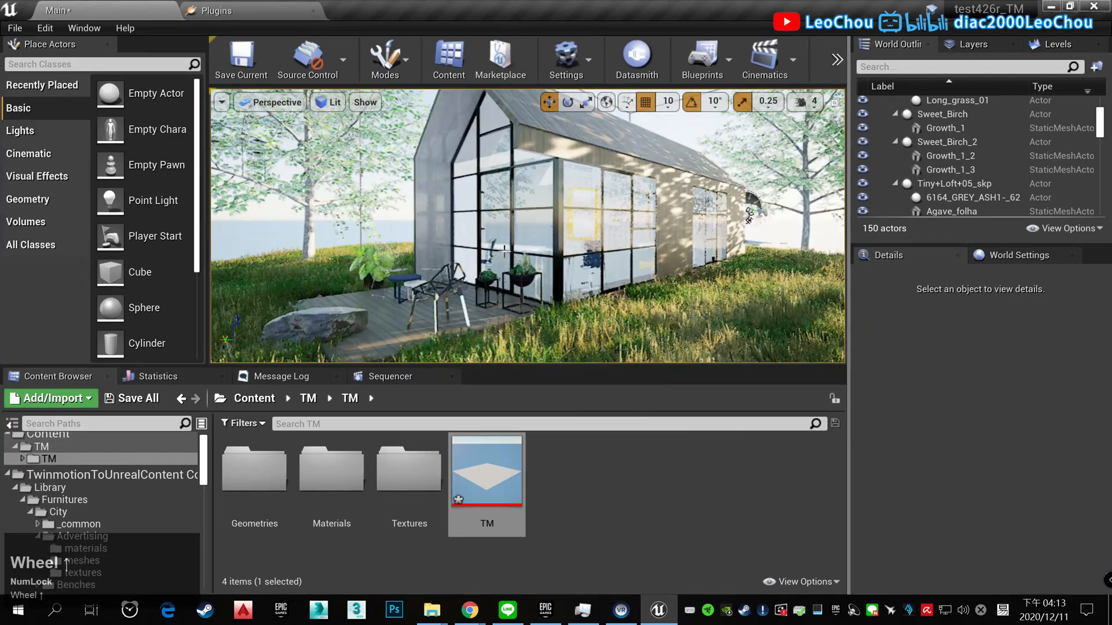
- Select the window glass and rerun r.RayTracing.ForceAllRayTracingEffects 0 from the console history
middle_click(540, 280)
key(grave)
key(Up)
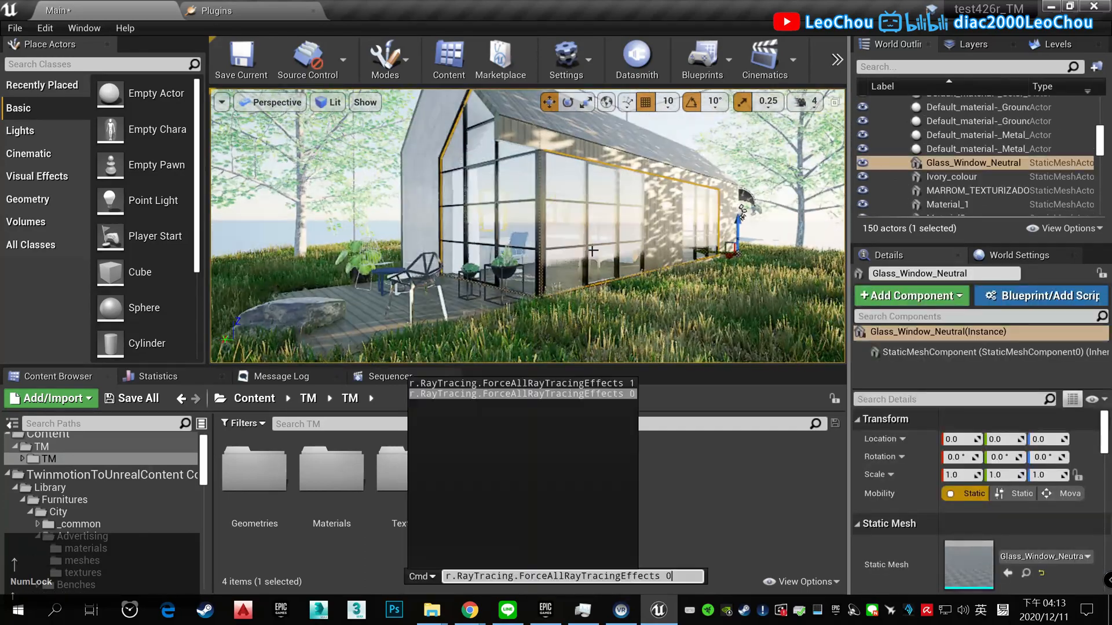
key(Return)
click(785, 221)
- Select the SunSky actor and look through its SkyAtmosphere, DirectionalLight, SkyLight and CompassMesh component settings
drag(1097, 140, 1093, 106)
click(924, 172)
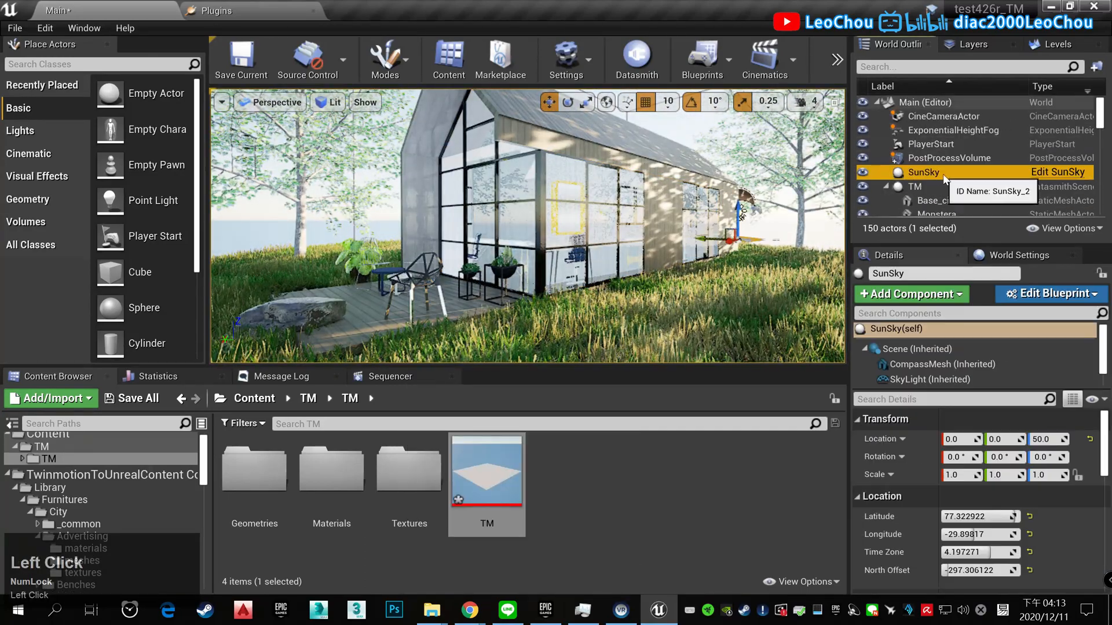
scroll(955, 370, down, 1)
click(944, 377)
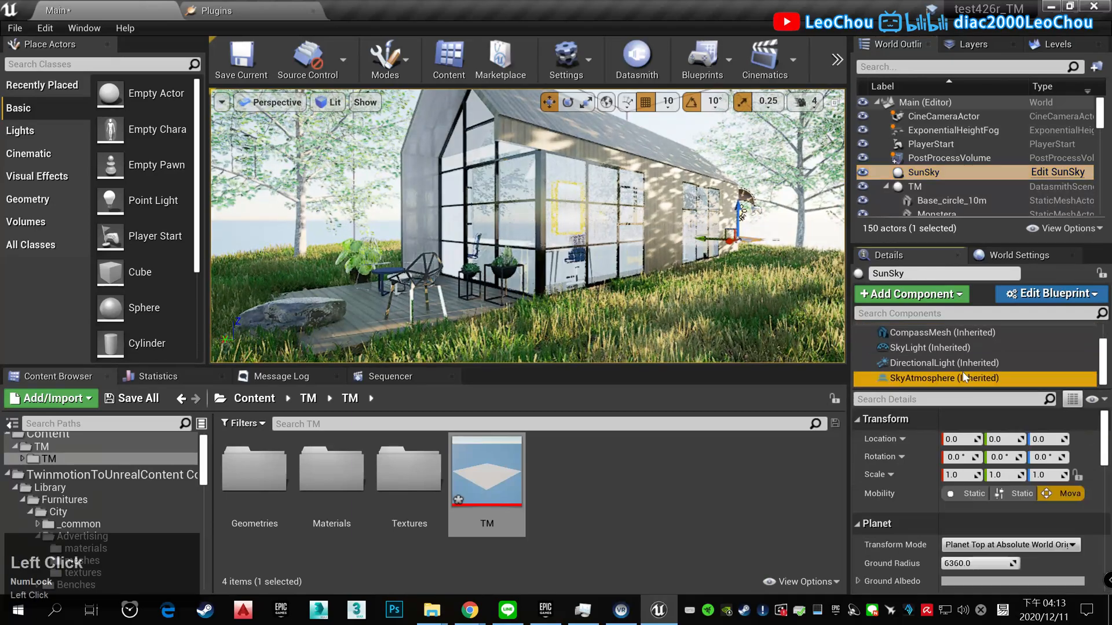
scroll(876, 493, down, 3)
click(944, 363)
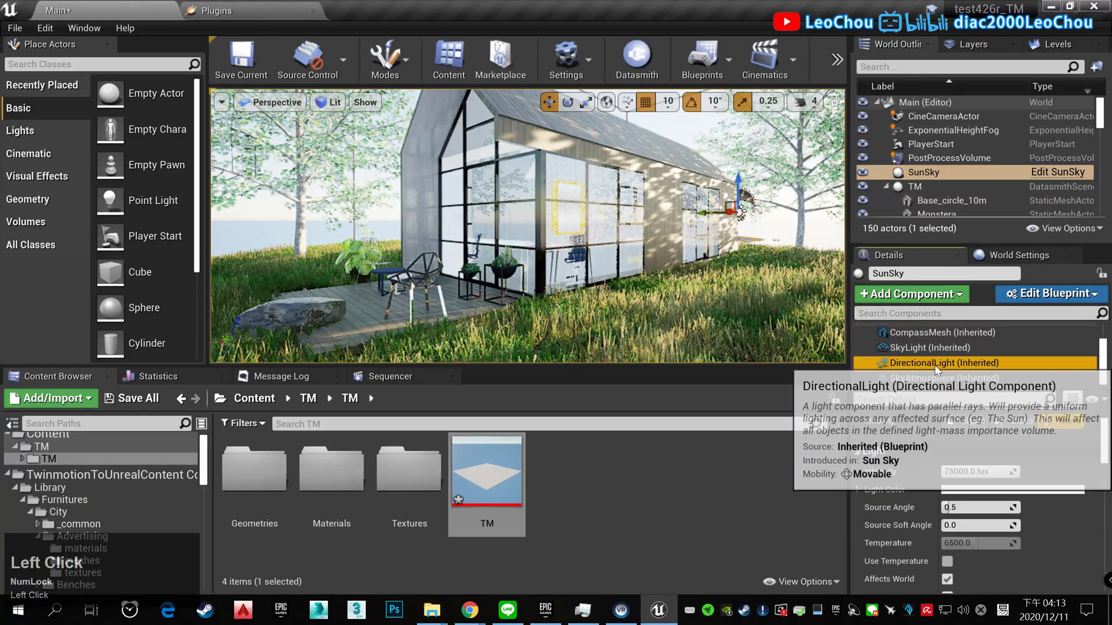
click(929, 347)
click(943, 333)
scroll(938, 353, up, 1)
- Set the SunSky actor's latitude to about 86.14
click(918, 349)
click(938, 329)
drag(981, 444, 993, 445)
right_drag(637, 231, 579, 231)
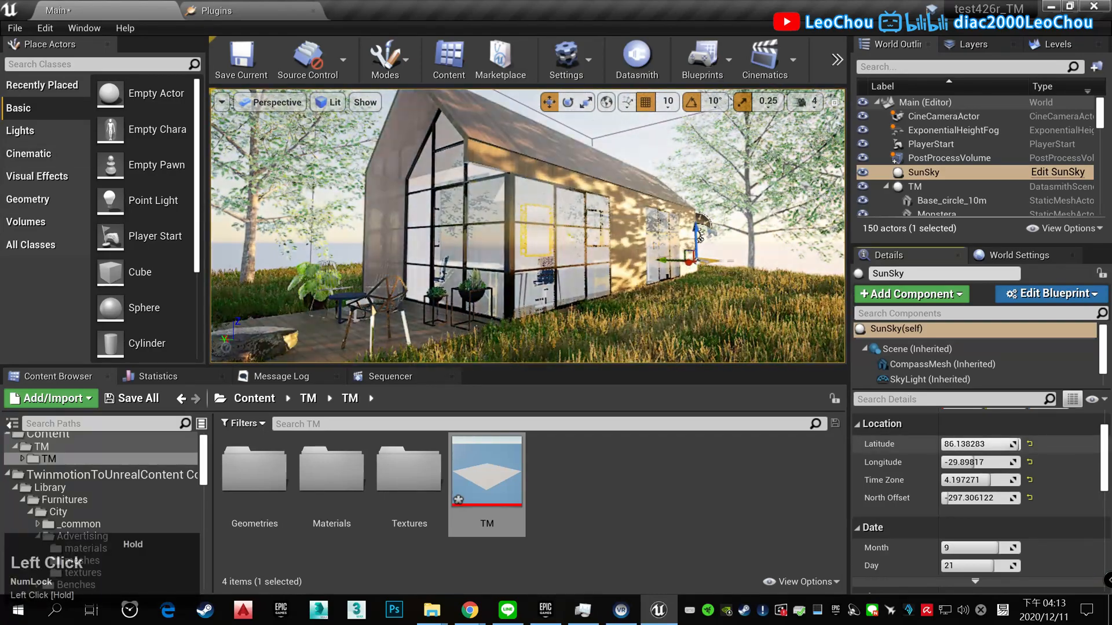
- Expand the PostProcessVolume's exposure settings and adjust its exposure compensation
click(950, 158)
click(859, 371)
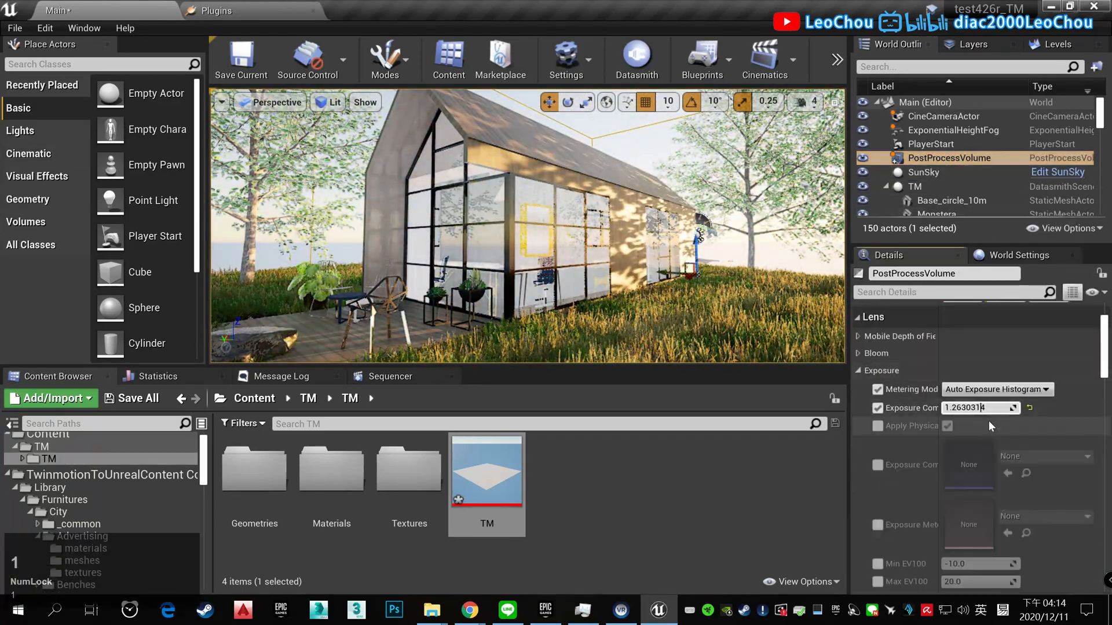
click(1015, 408)
mouse_move(568, 224)
right_down()
mouse_move(547, 243)
mouse_move(509, 229)
mouse_move(551, 229)
mouse_move(556, 240)
right_up()
scroll(568, 224, up, 1)
key(Escape)
- Select the house's Glass_Window_Neutral mesh, locate its Two_sided_glass material among the TM materials, and open it for editing
key(d)
key(w)
key(a)
key(s)
click(556, 235)
scroll(1005, 470, down, 3)
click(1025, 489)
double_click(360, 527)
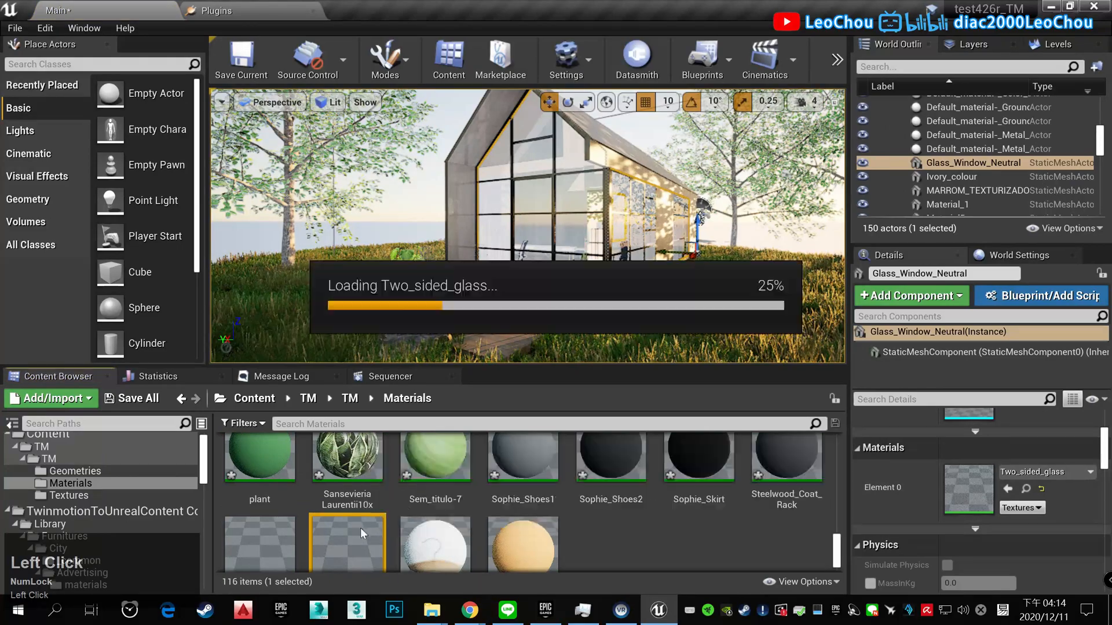
click(648, 175)
click(819, 178)
click(712, 540)
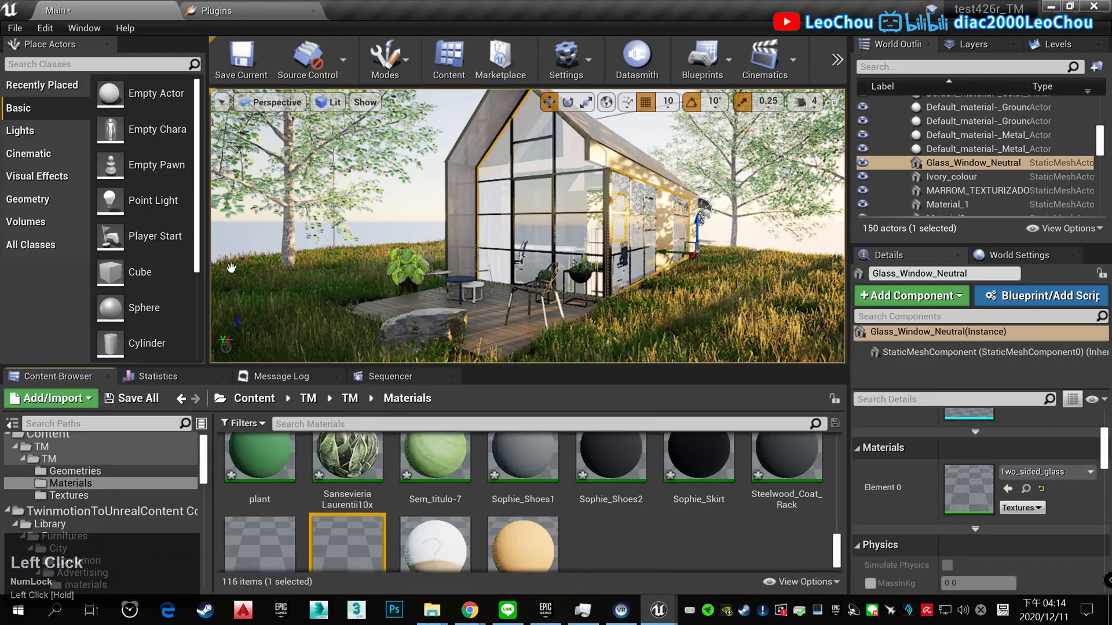
- Try a RoughnessAmount of about 0.6 on Two_sided_glass while keeping the house windows in view
click(468, 348)
drag(468, 352, 504, 352)
drag(478, 141, 282, 126)
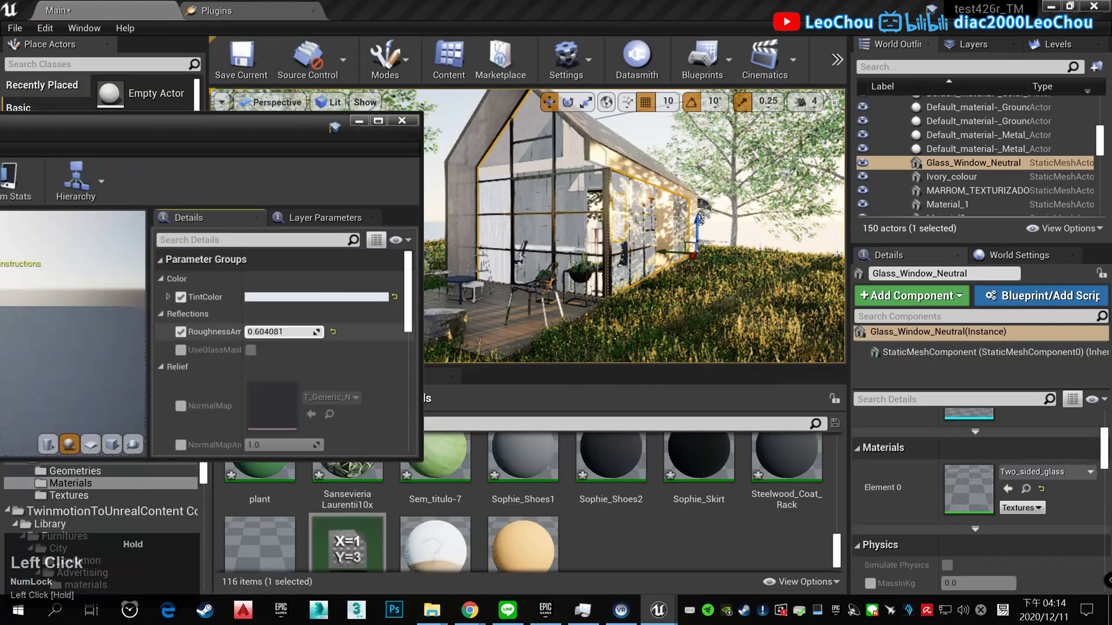
- Under OpacityAndRefraction of the glass material, set Opacity to 0.01 and RefractionExponent to 5
scroll(202, 366, down, 3)
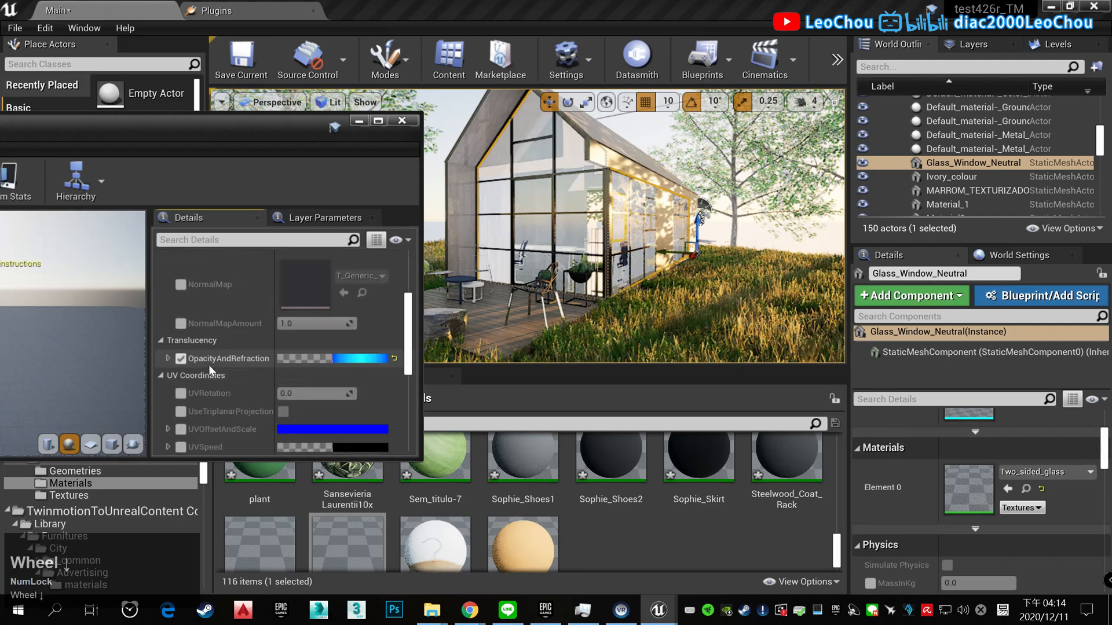
drag(339, 377, 251, 427)
click(346, 377)
text(0.01)
key(Return)
text(5)
key(Return)
scroll(261, 402, down, 2)
- Try FresnelOpacity values of 1, 0.1, 0.2 and 0.5 on the glass material
click(308, 381)
text(1)
key(Return)
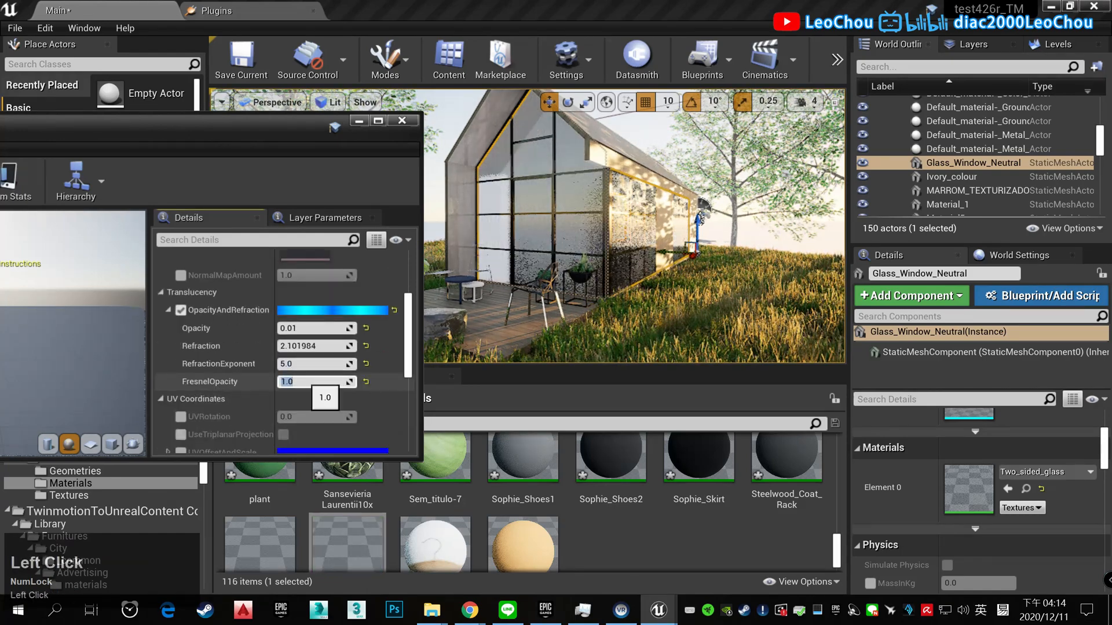
drag(348, 382, 313, 382)
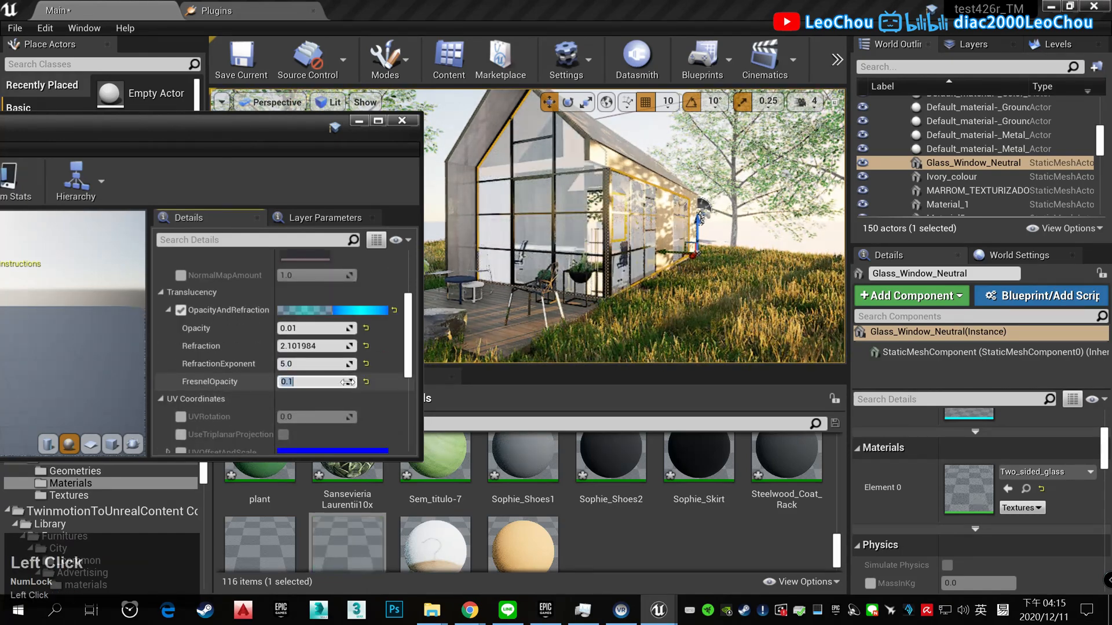
text(0.2)
key(Return)
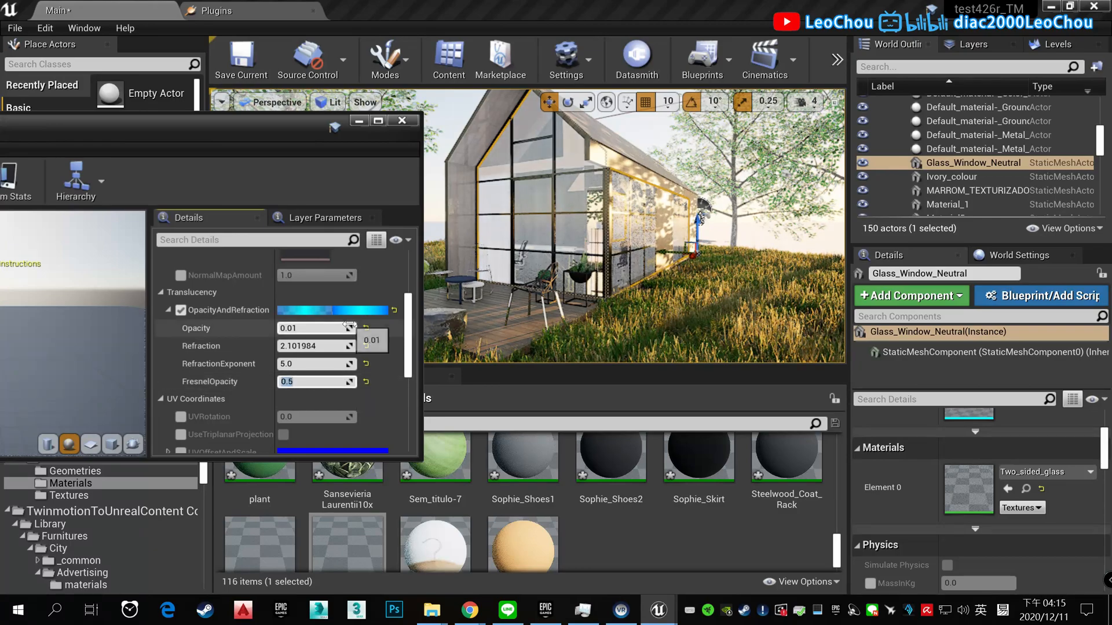
- Set the glass material's Opacity to 0.02
drag(347, 328, 366, 329)
middle_drag(522, 261, 590, 260)
click(310, 327)
text(0.02)
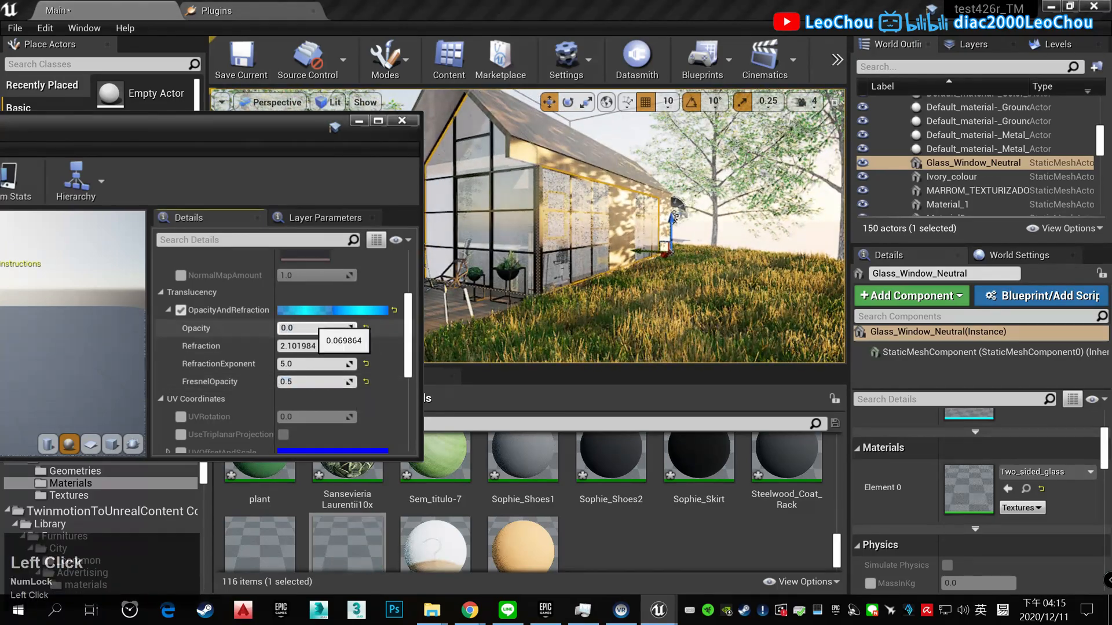
key(Return)
- Test the glass material's FresnelOpacity at 1, and set it to 0.5
click(334, 381)
text(1)
key(Return)
scroll(591, 284, up, 4)
scroll(592, 284, down, 4)
click(315, 381)
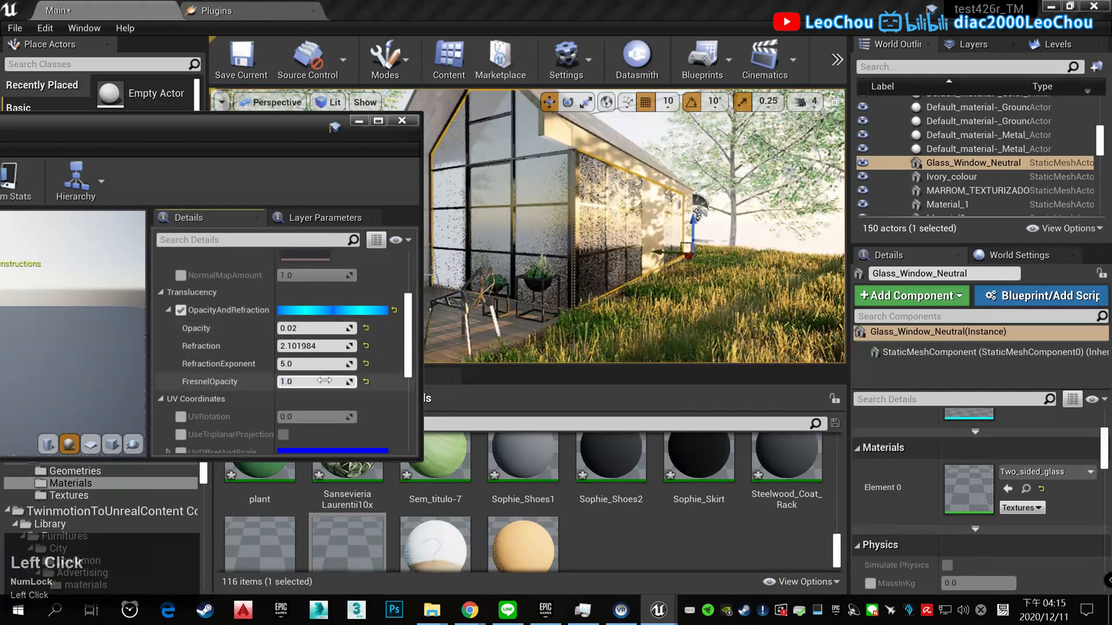
text(0.5)
key(Return)
scroll(315, 385, down, 3)
scroll(206, 380, up, 3)
scroll(207, 374, up, 5)
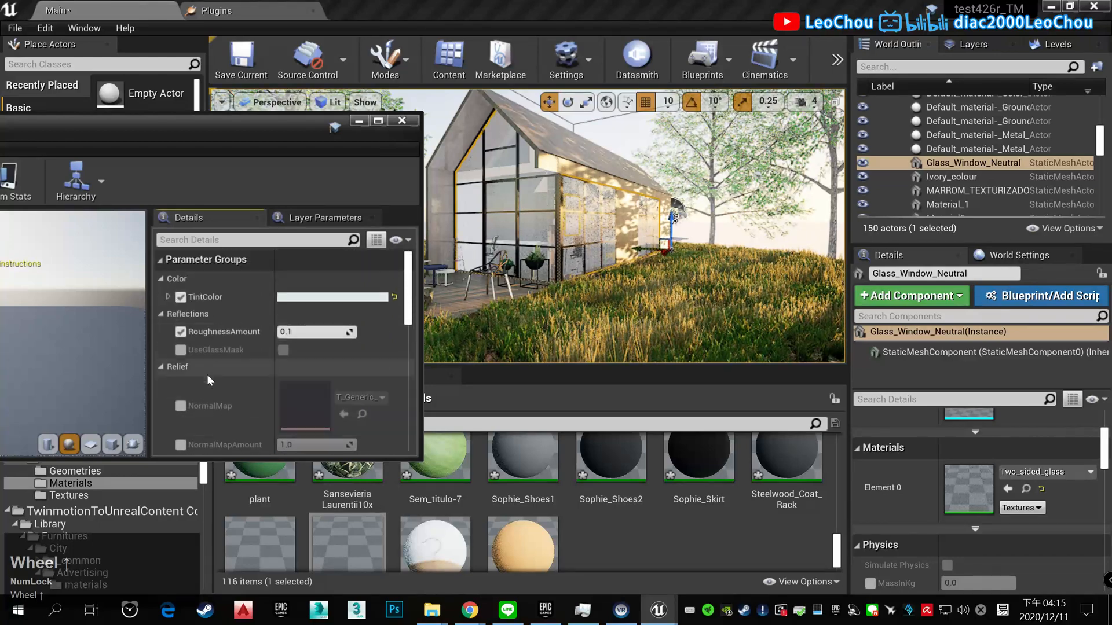
- Darken the glass material's TintColor to a grey with a brightness value of about 0.13, and close the material editor
click(323, 299)
drag(334, 286, 343, 391)
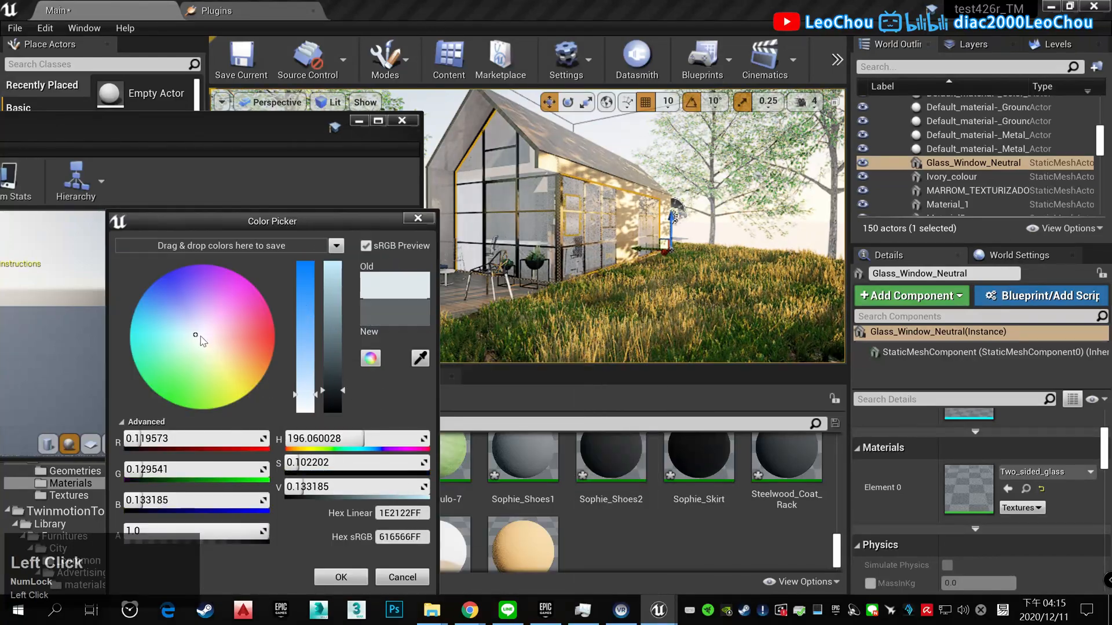
click(341, 577)
key(Escape)
scroll(592, 232, up, 4)
scroll(591, 232, down, 4)
click(402, 120)
- Search all plugins for "datas", look over the Datasmith plugins and their enabled state, and return to the level
click(573, 53)
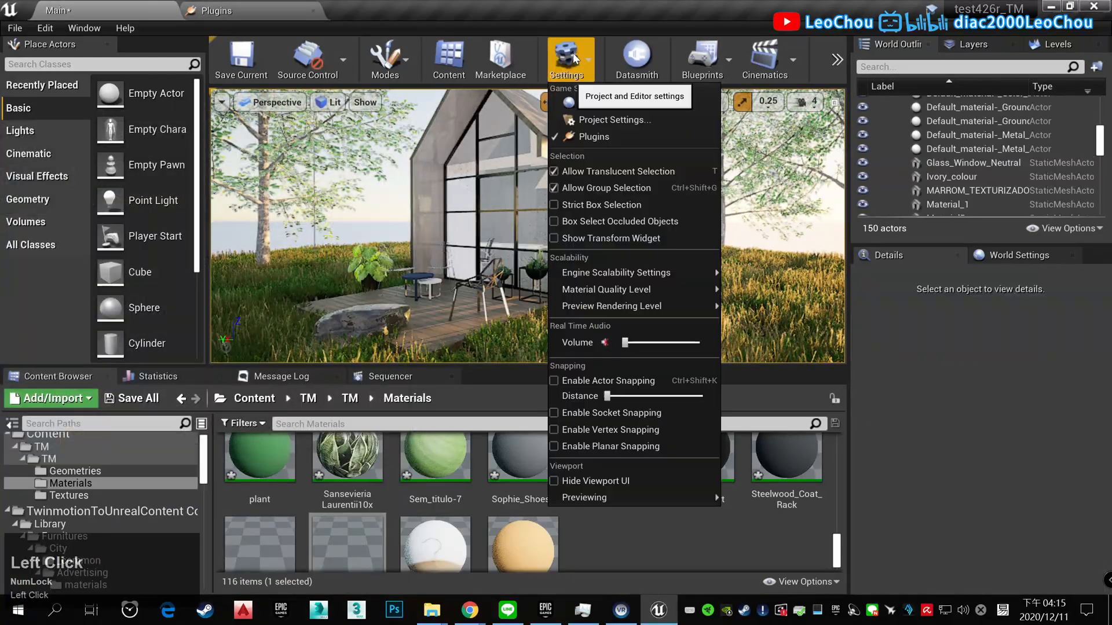
click(594, 137)
scroll(168, 190, down, 5)
scroll(174, 191, up, 5)
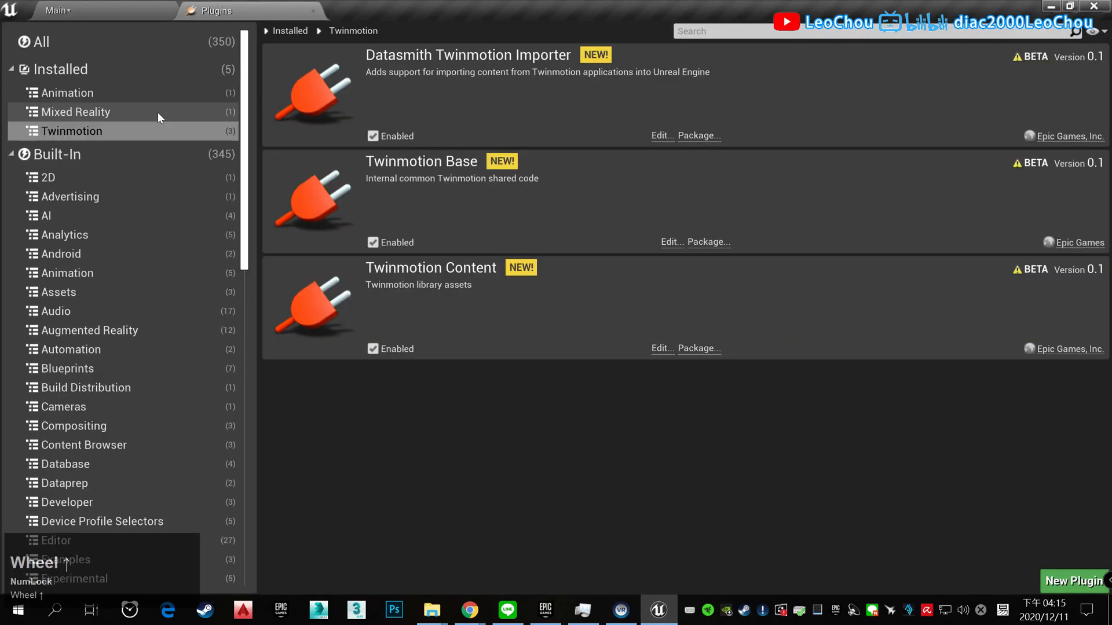
click(115, 41)
click(655, 31)
text(datas)
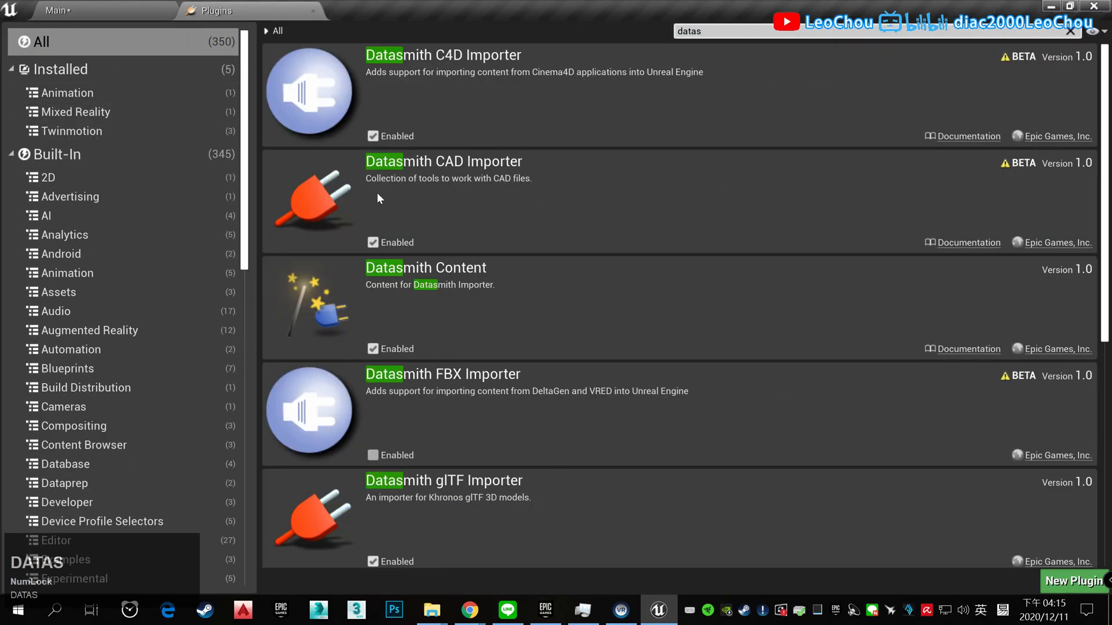
scroll(378, 424, down, 5)
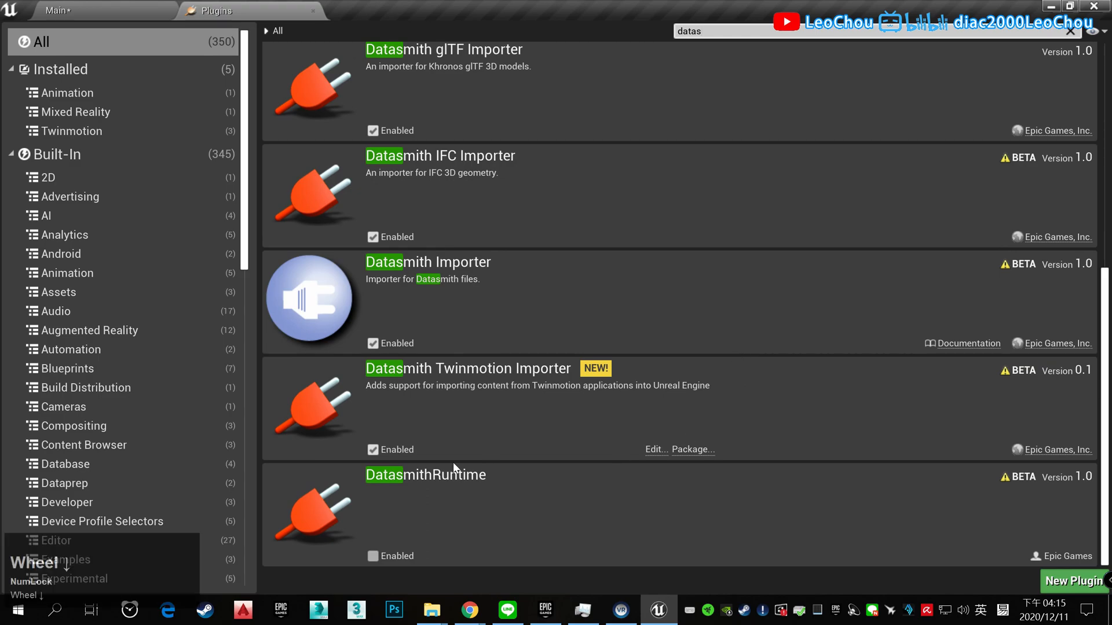
scroll(453, 462, up, 5)
click(116, 7)
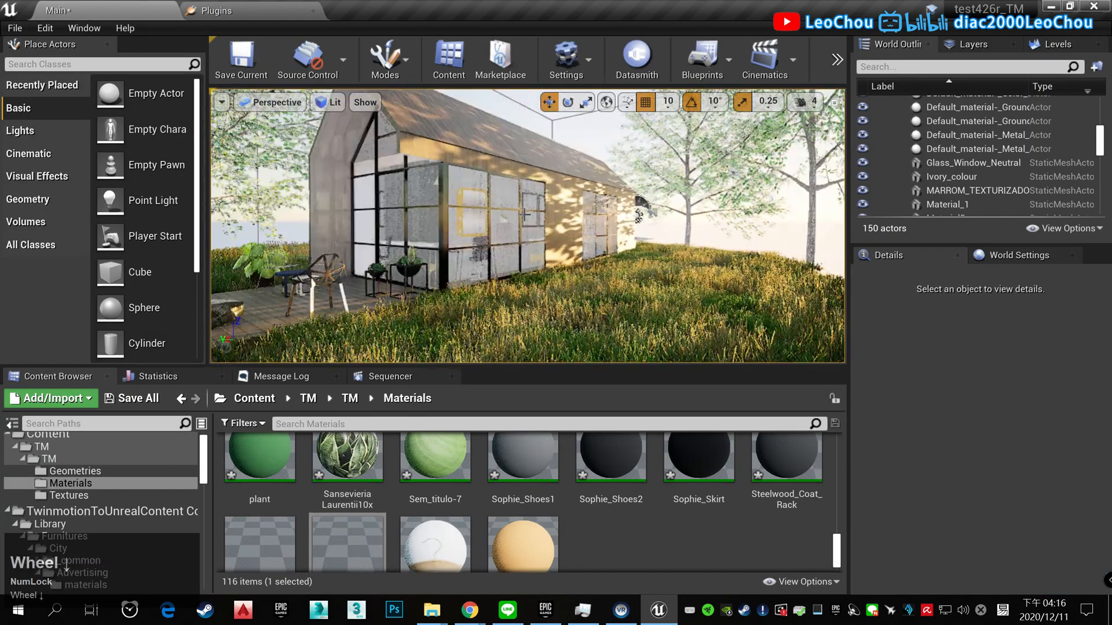
- Inspect the window glass up close and browse the TwinmotionToUnrealContent library to the Furnitures/City/Benches/meshes folder
middle_drag(525, 214, 593, 251)
scroll(571, 249, up, 6)
scroll(571, 248, down, 3)
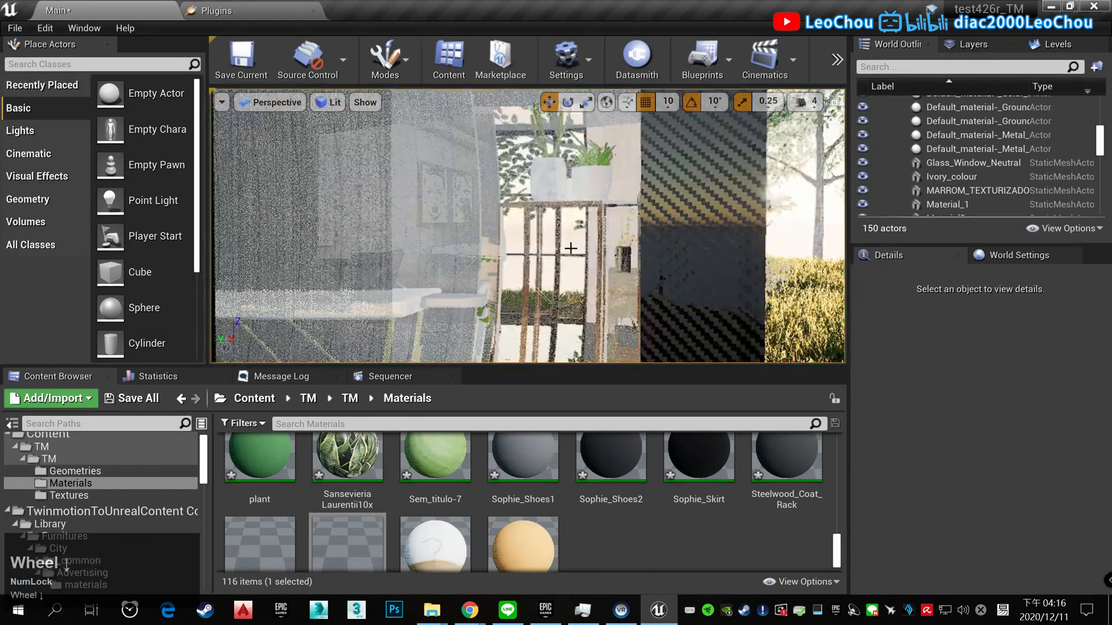
scroll(571, 248, down, 10)
drag(200, 473, 174, 519)
scroll(113, 495, up, 3)
scroll(111, 482, up, 5)
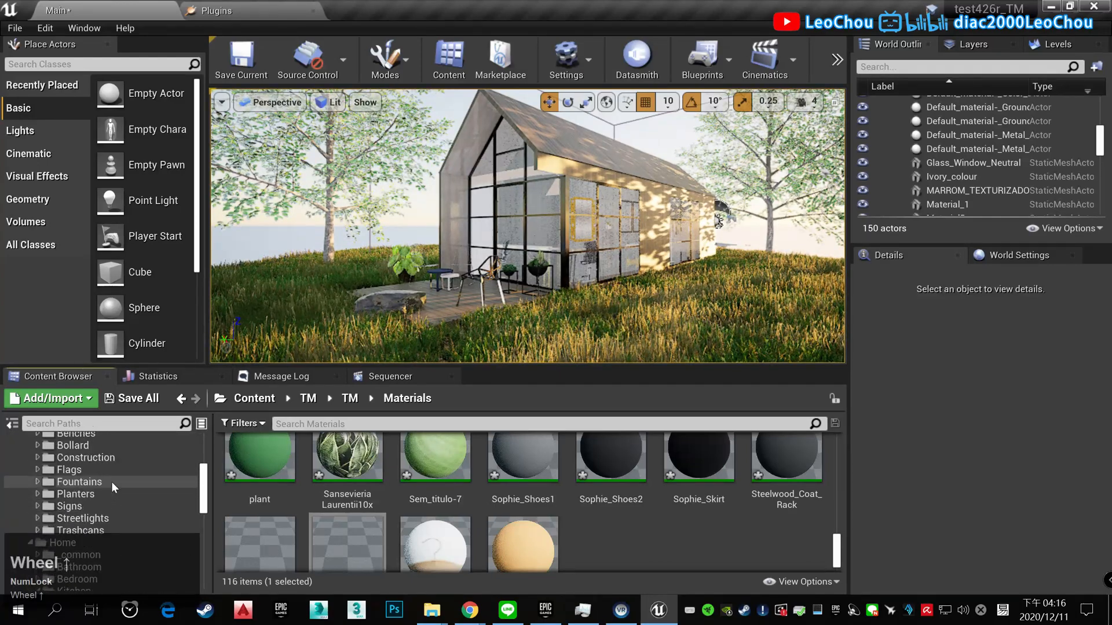
click(190, 493)
- Place the SM_Bench07 mesh on the grass beside the wooden deck in front of the house
right_drag(579, 273, 545, 324)
scroll(562, 272, up, 2)
drag(765, 479, 681, 240)
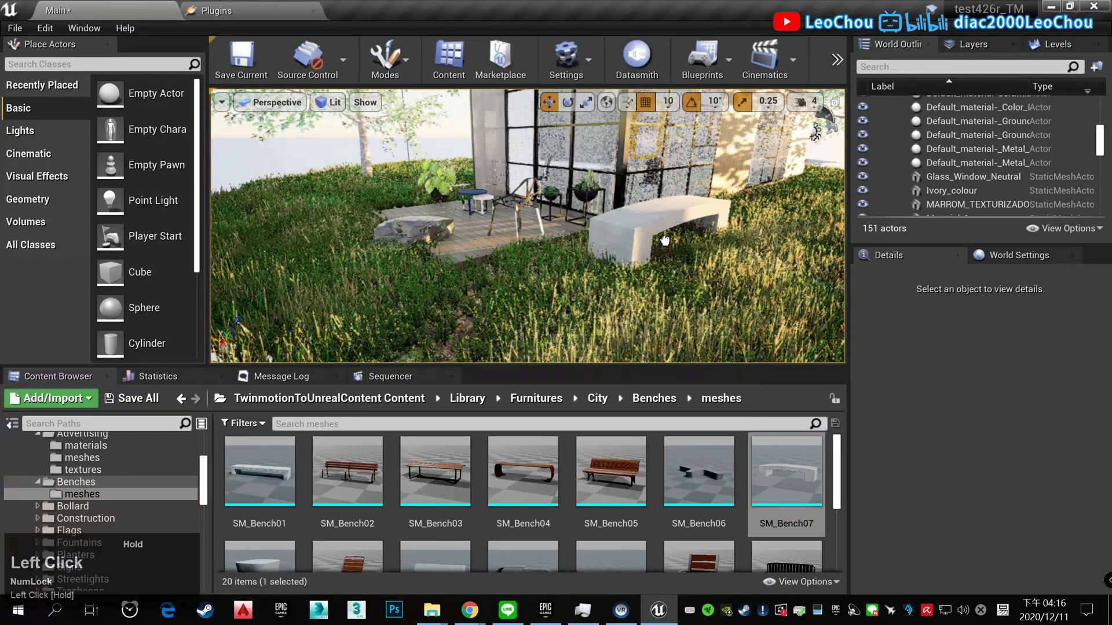
- Place the SM_Bench18 seat on the grass beyond the curved bench and rotate it about -60 degrees
scroll(521, 493, down, 3)
drag(523, 510, 629, 292)
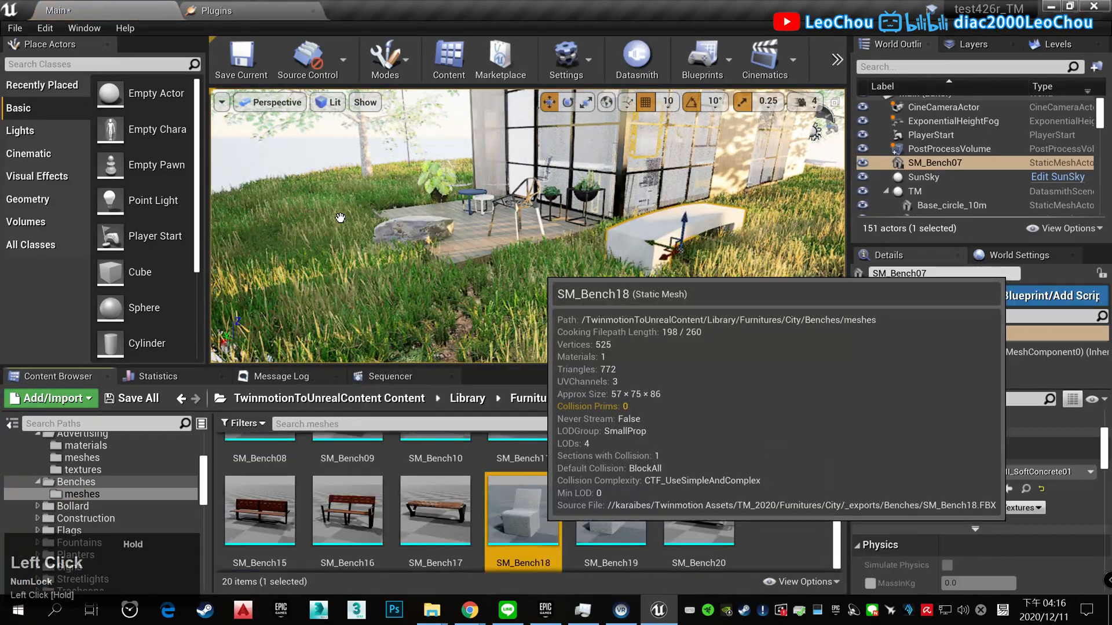
drag(340, 218, 835, 262)
drag(785, 232, 783, 231)
right_drag(783, 230, 834, 230)
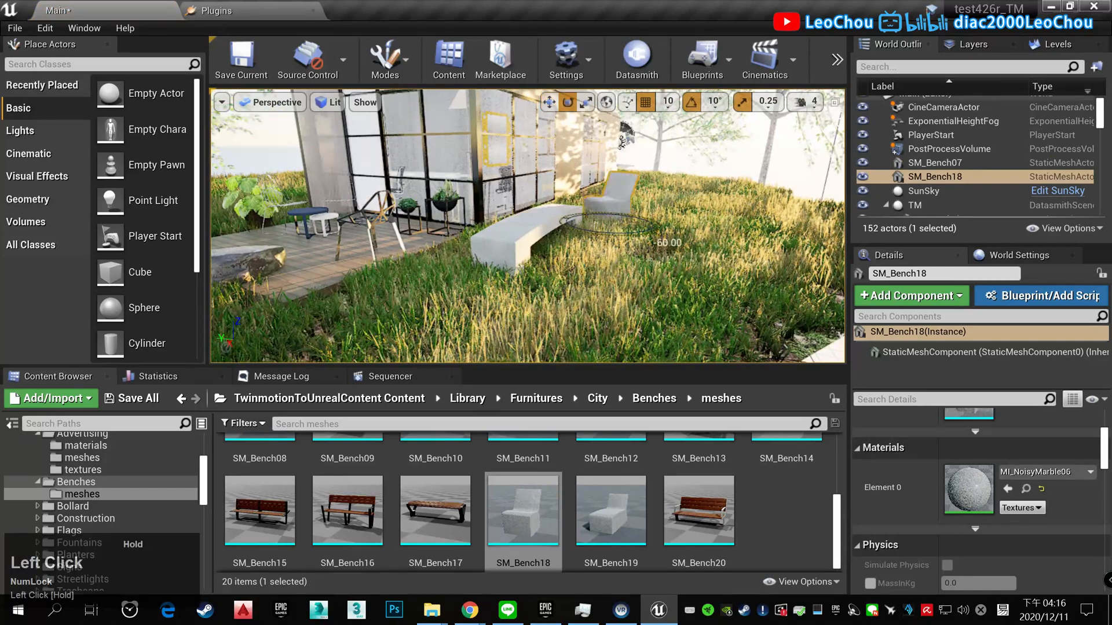
- Place the SM_Bench19 lounger on the grass beside the SM_Bench18 seat and deselect it
drag(611, 510, 712, 234)
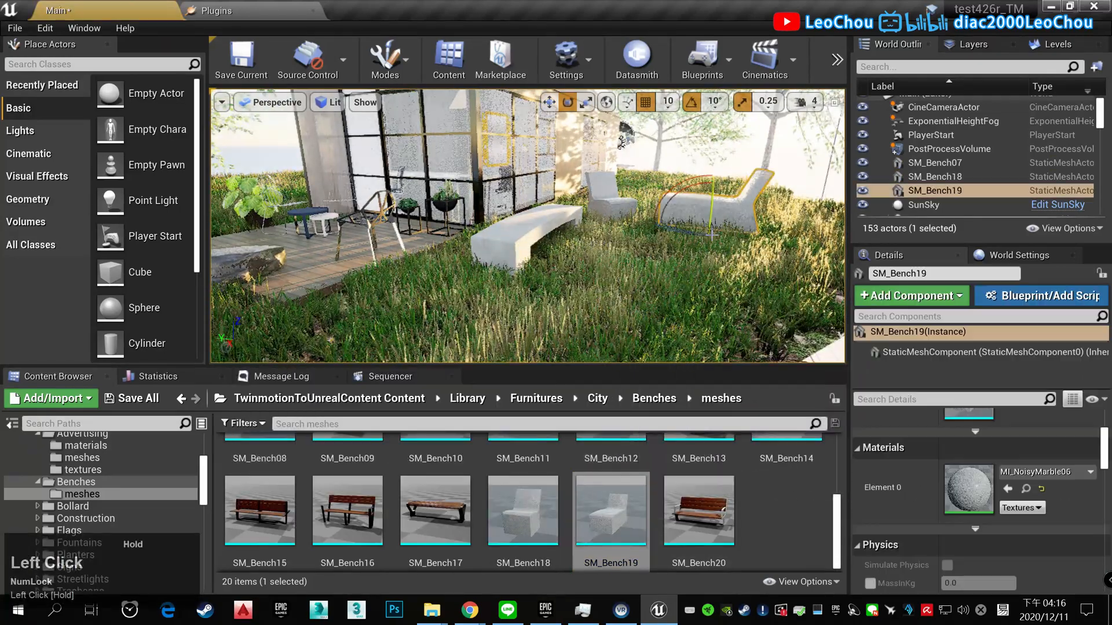
click(702, 151)
right_drag(702, 152, 692, 129)
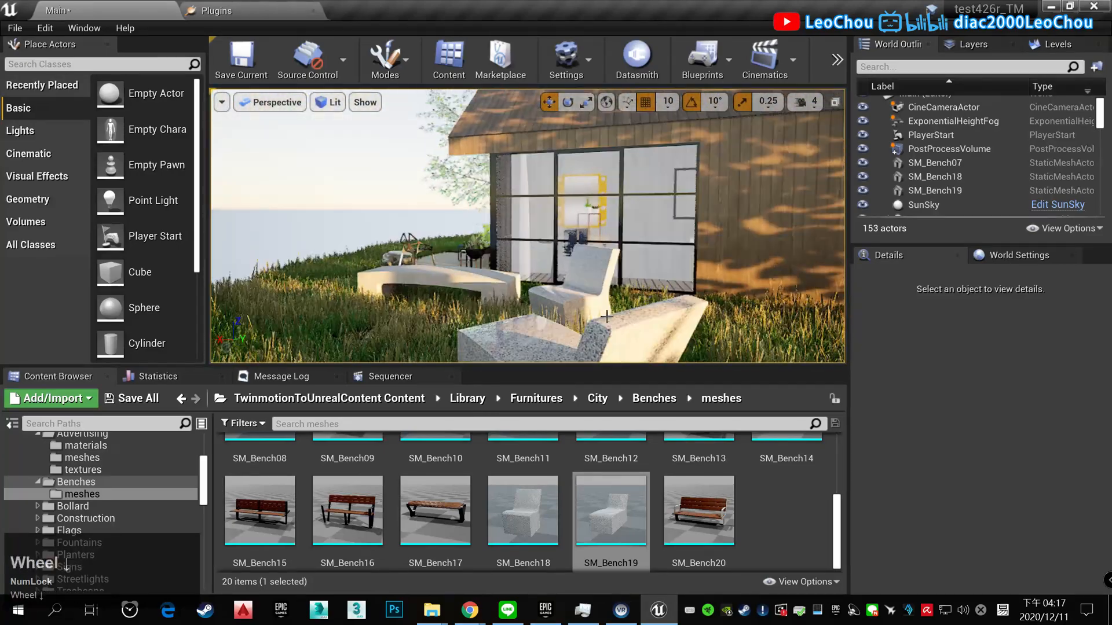
- Select the house's window glass and open the library's Materials/Glass folder
right_drag(607, 317, 695, 301)
key(a)
key(d)
key(w)
click(503, 219)
scroll(950, 472, up, 1)
scroll(950, 472, down, 1)
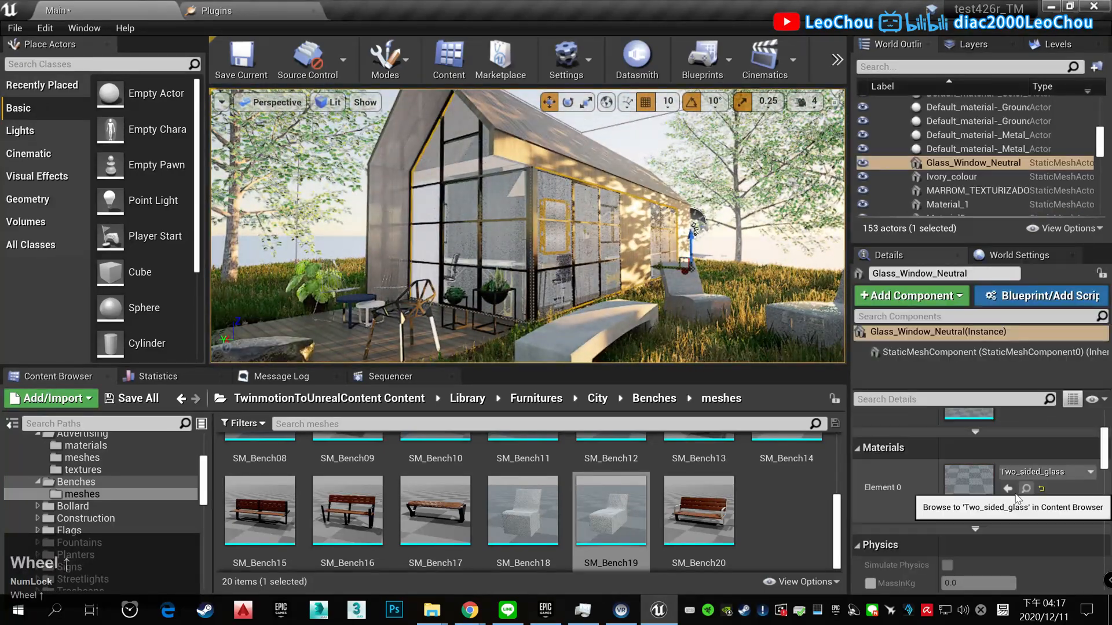
scroll(128, 509, up, 5)
scroll(127, 505, down, 8)
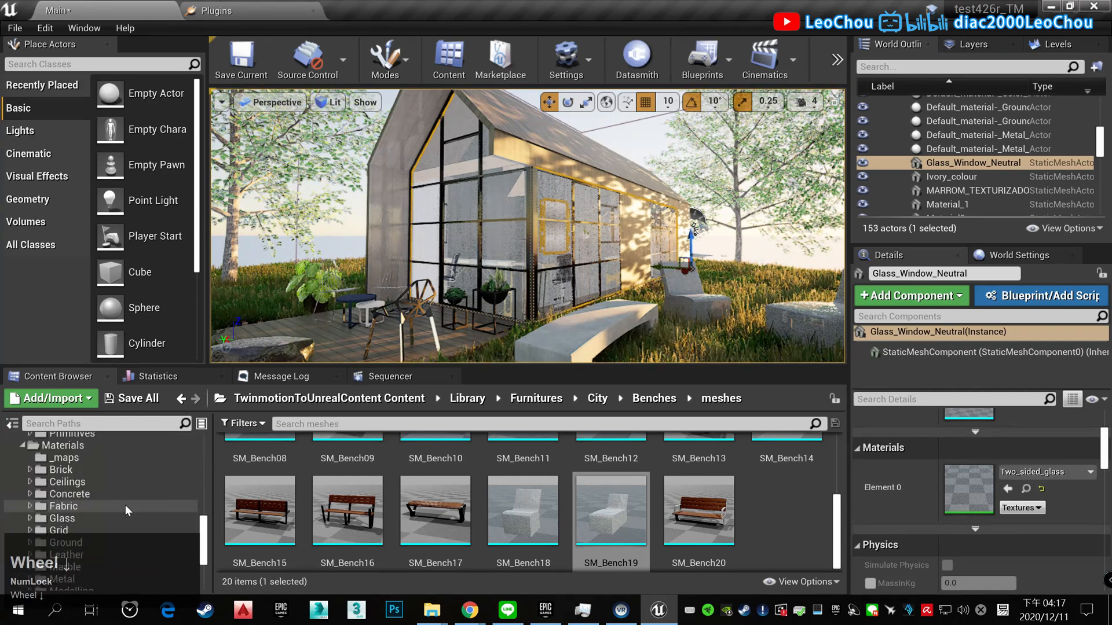
click(116, 469)
scroll(521, 498, up, 2)
- Try the MI_ItemGlass01, MI_PatternedGlass02 and MI_StickerGlass07 materials on the house's windows
drag(704, 521, 590, 243)
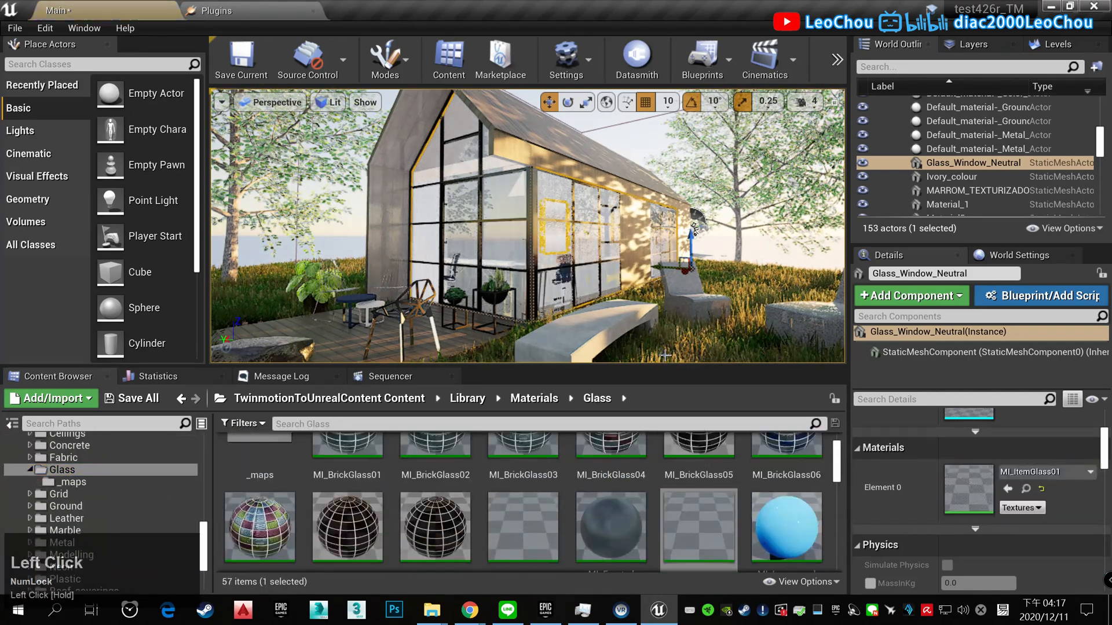
drag(782, 521, 591, 243)
scroll(734, 500, down, 3)
drag(734, 499, 637, 238)
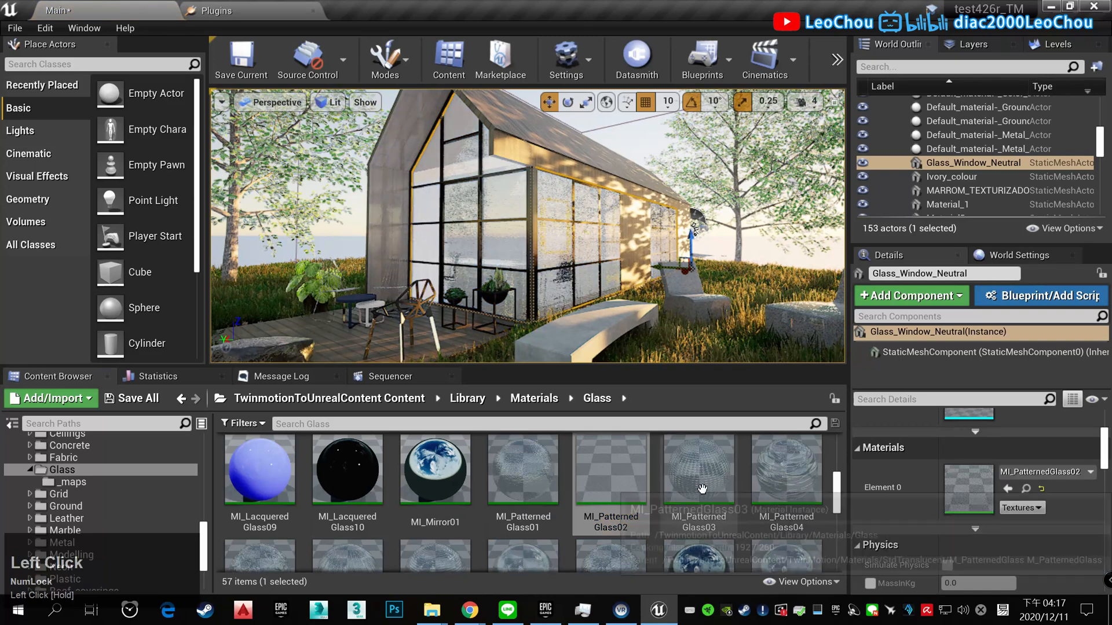
scroll(760, 494, down, 2)
scroll(760, 493, down, 3)
drag(704, 486, 614, 226)
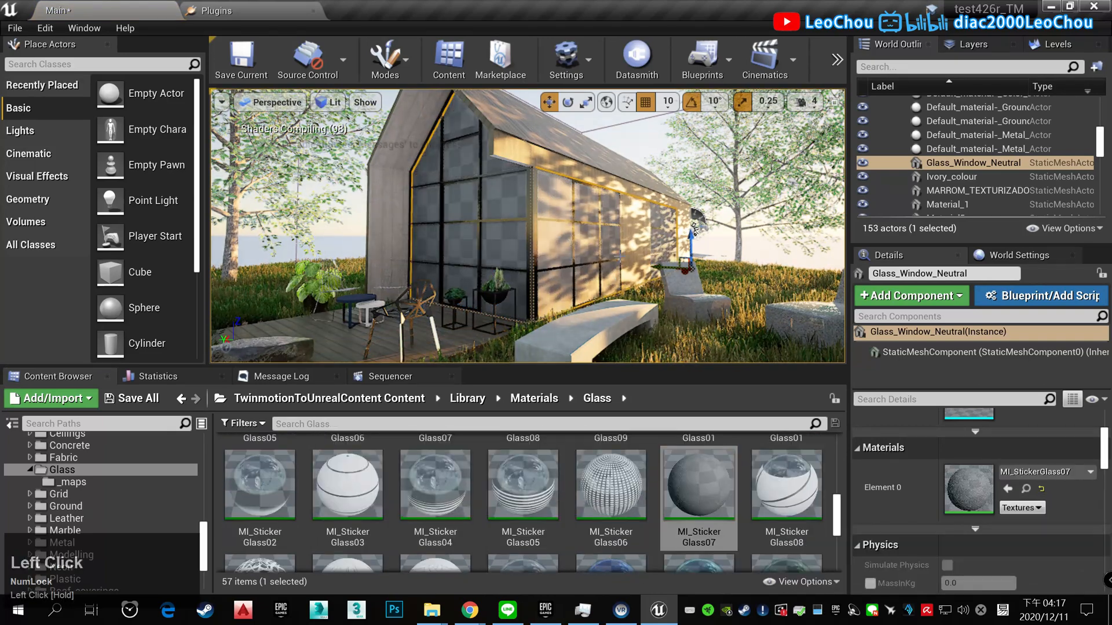
right_drag(661, 197, 673, 202)
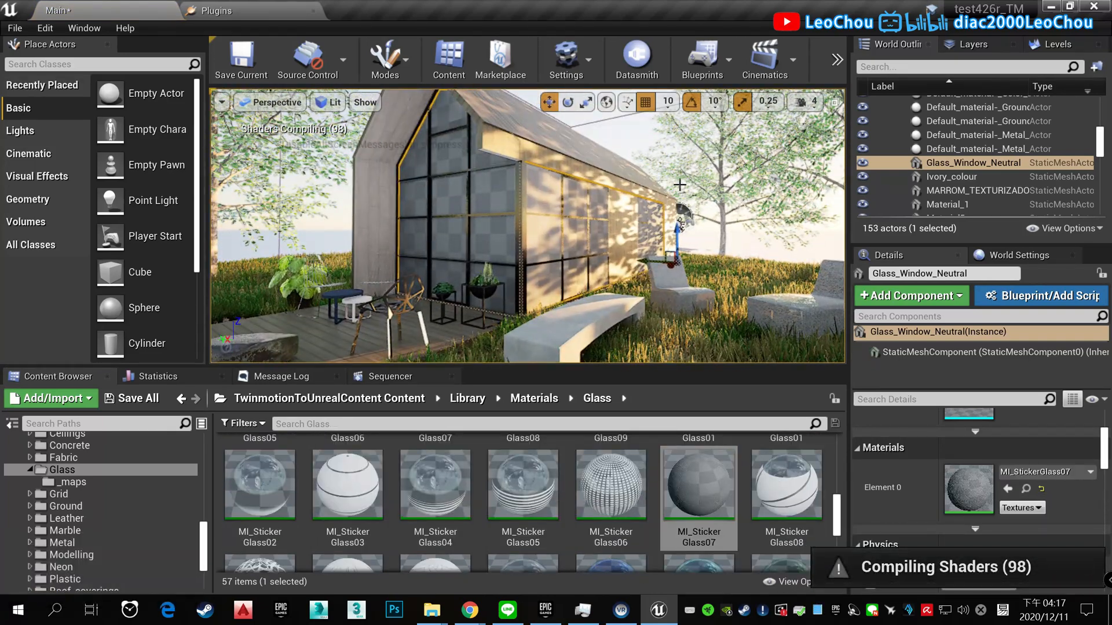
- Try the MI_TintedGlass10 and MI_StickerGlass12 materials on the house's windows
scroll(738, 509, down, 4)
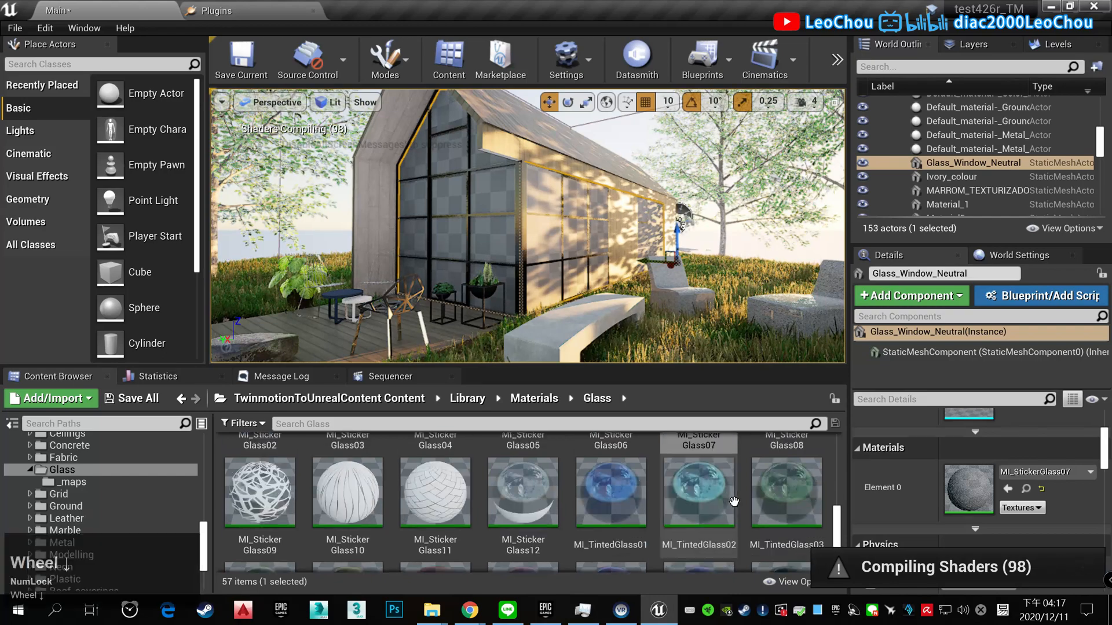
drag(773, 503, 491, 195)
scroll(799, 535, up, 3)
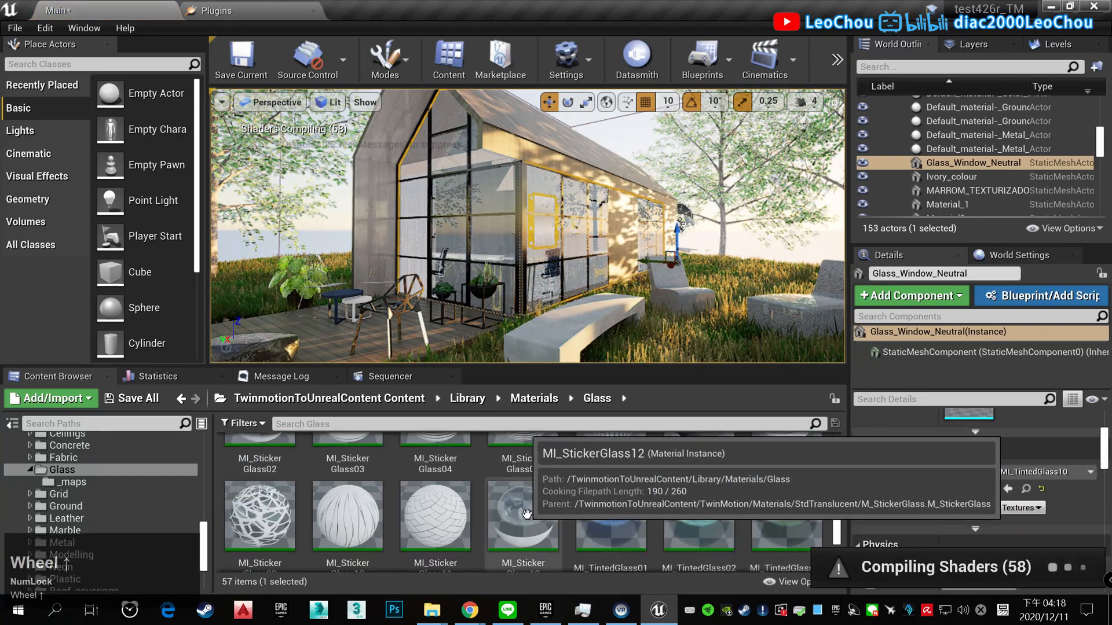
drag(523, 524, 487, 200)
scroll(573, 463, up, 3)
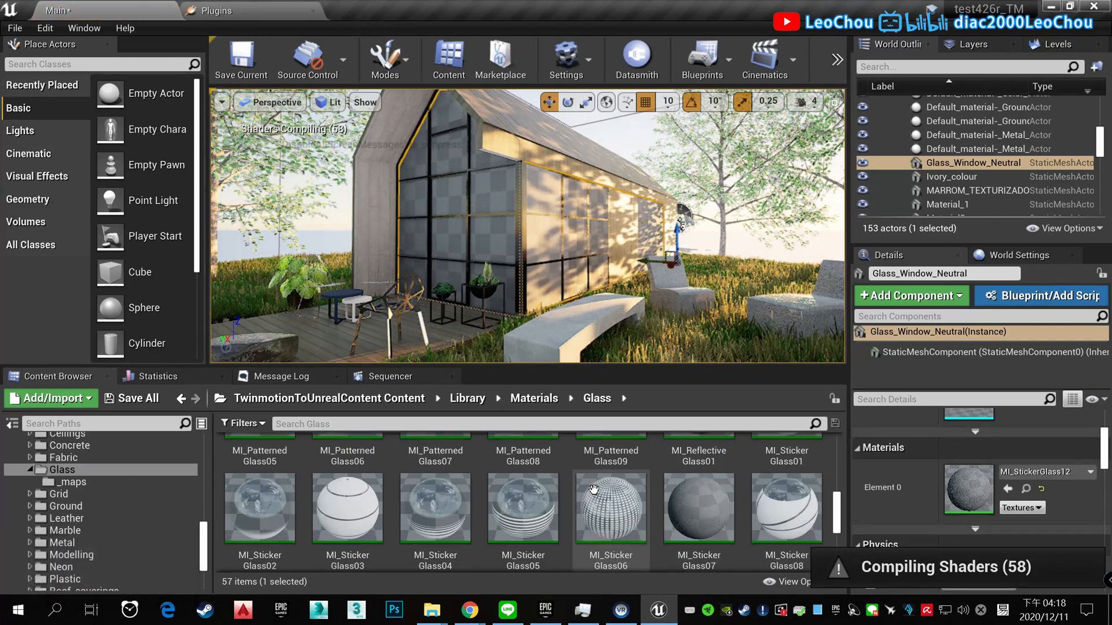
scroll(595, 490, down, 3)
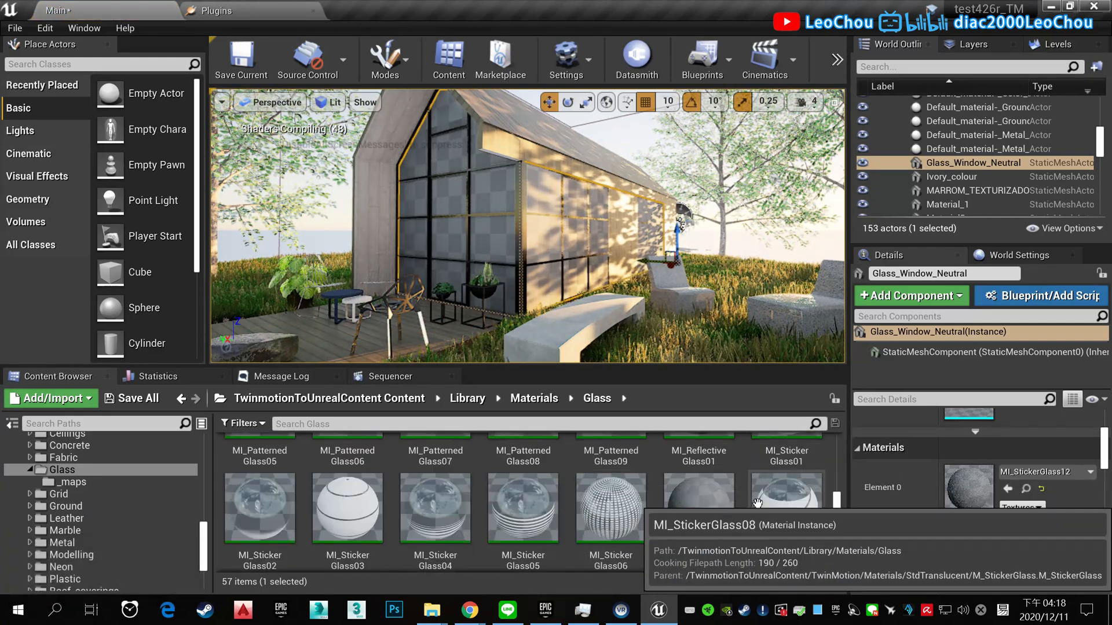
- Look through the library's Leather materials, then return to the Glass materials
click(134, 531)
click(134, 519)
scroll(732, 554, down, 3)
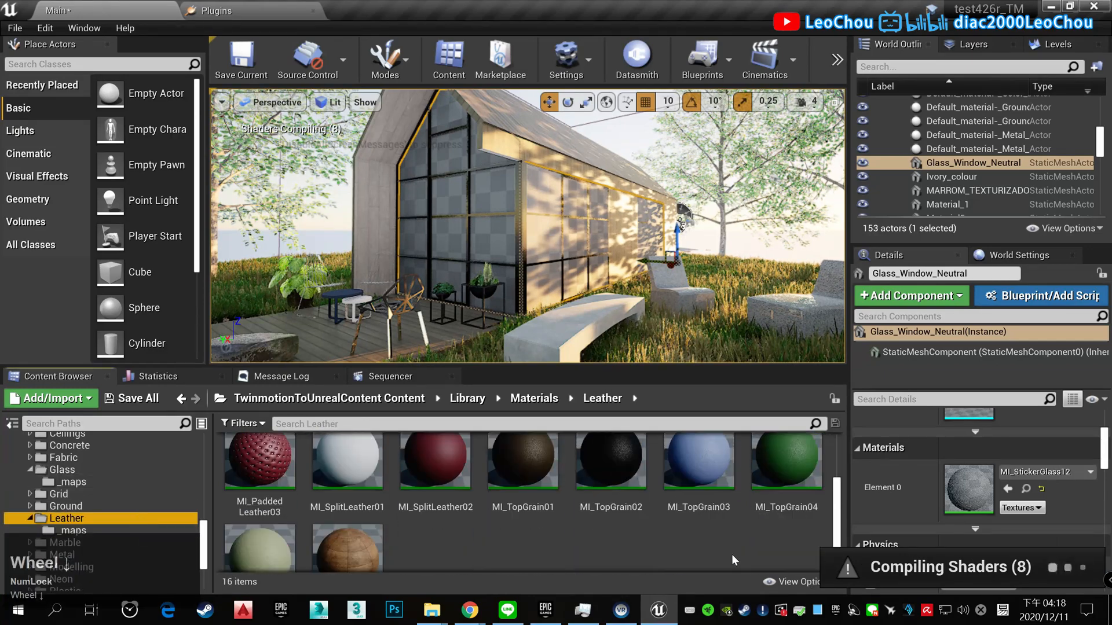
click(134, 484)
scroll(594, 503, down, 3)
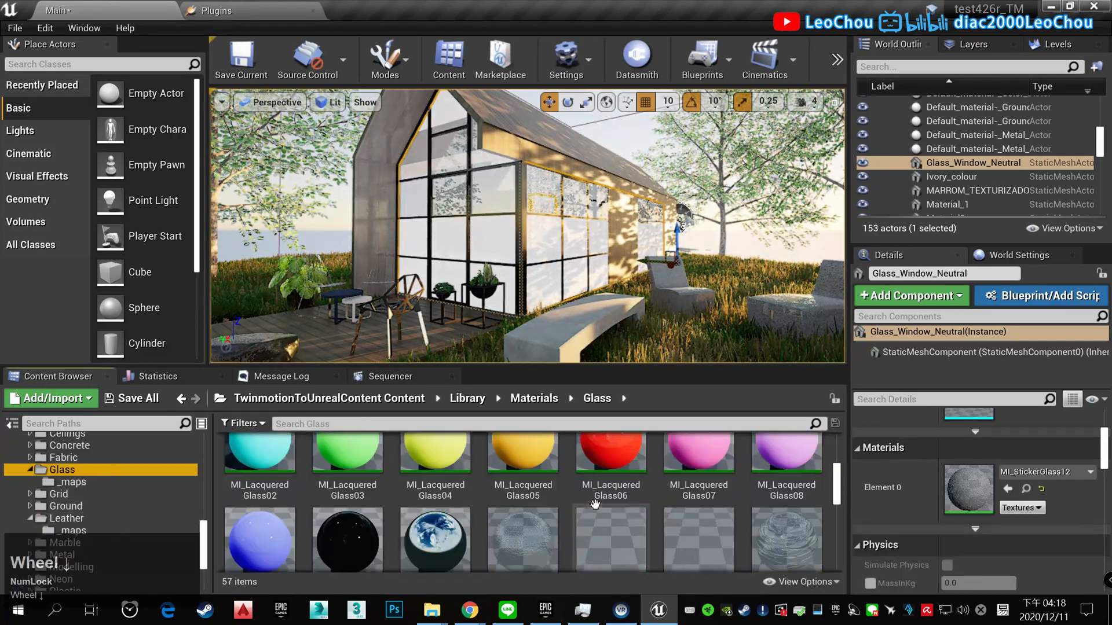
- Try the MI_PatternedGlass04, MI_StickerGlass08 and MI_StickerGlass12 materials on the house's windows
scroll(596, 504, down, 2)
scroll(776, 503, up, 1)
drag(785, 486, 480, 214)
scroll(776, 516, down, 2)
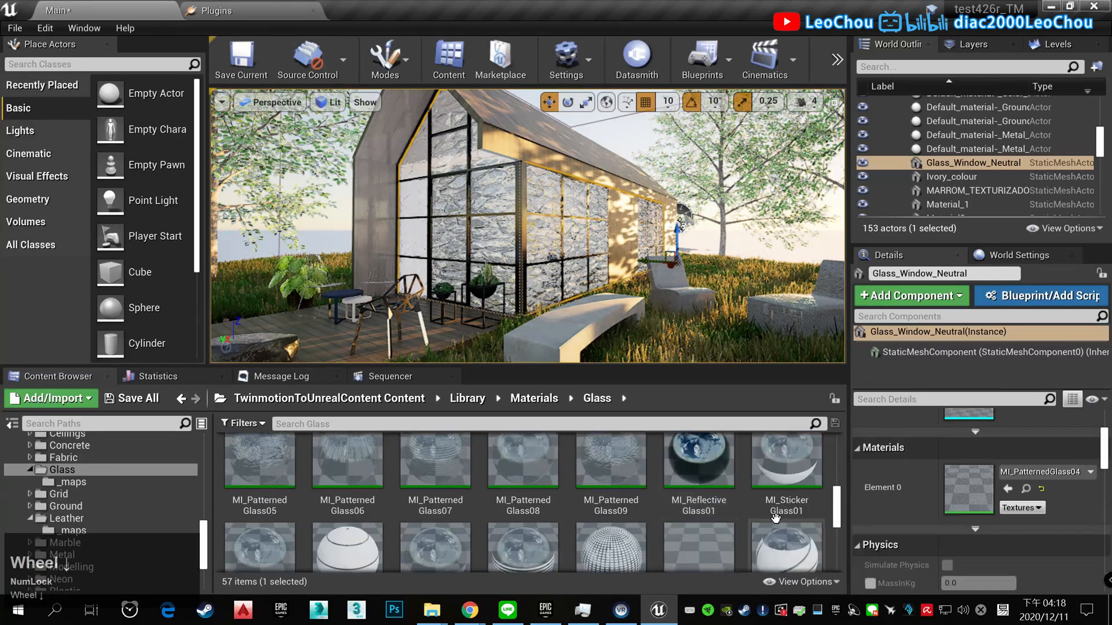
drag(776, 518, 498, 216)
scroll(531, 466, down, 3)
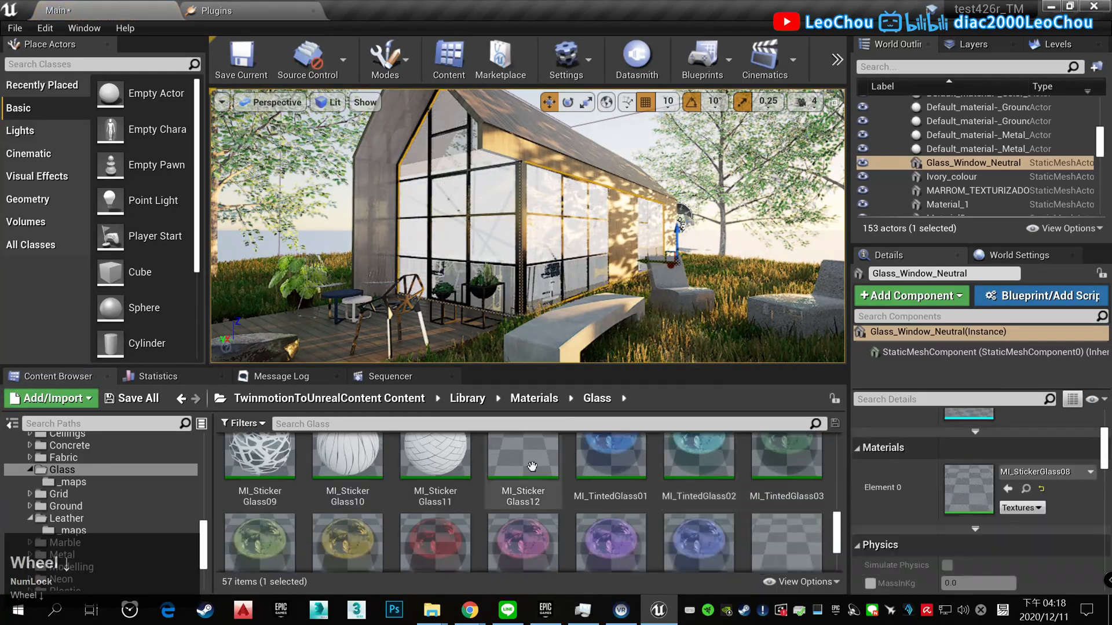
drag(531, 466, 497, 214)
scroll(605, 475, down, 2)
- Apply MI_TintedGlass10 to the house's windows, deselect them, and try the last glass material in the folder
drag(785, 458, 498, 200)
right_drag(544, 253, 553, 253)
key(Escape)
scroll(543, 253, up, 2)
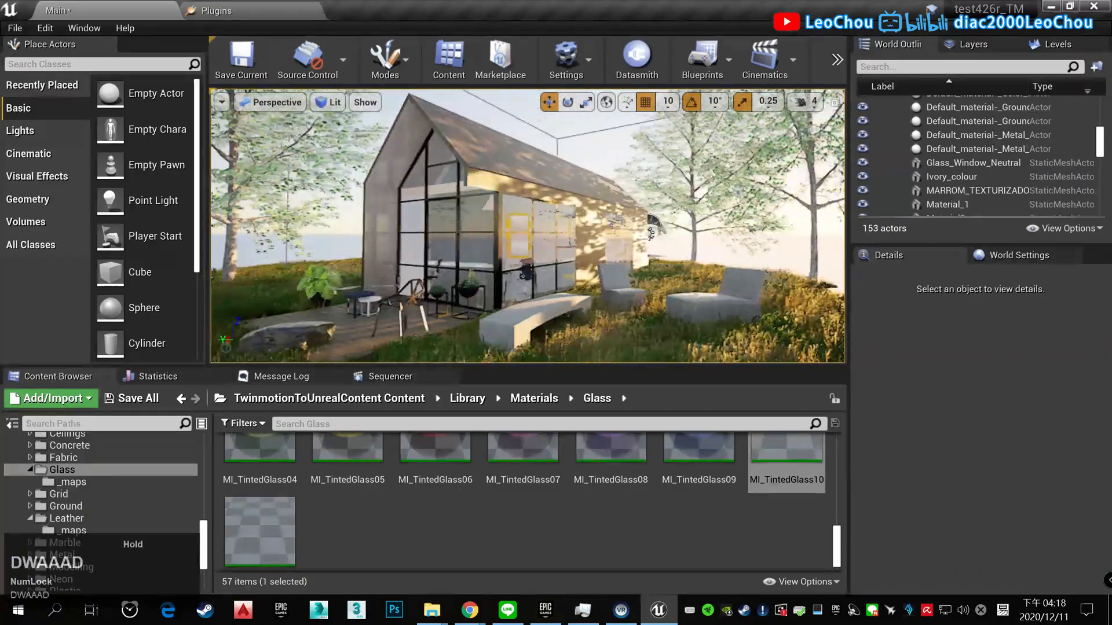
drag(260, 532, 494, 300)
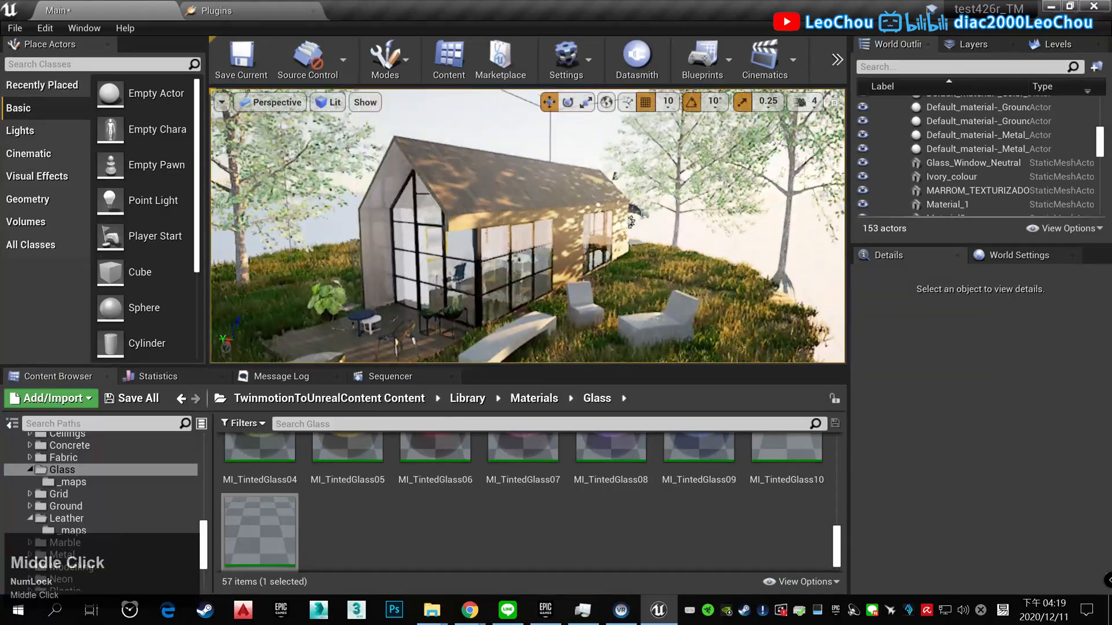
- Select the SunSky actor, set its latitude to about 49.1 and its directional light's intensity to 15000 lux
drag(1099, 141, 1098, 84)
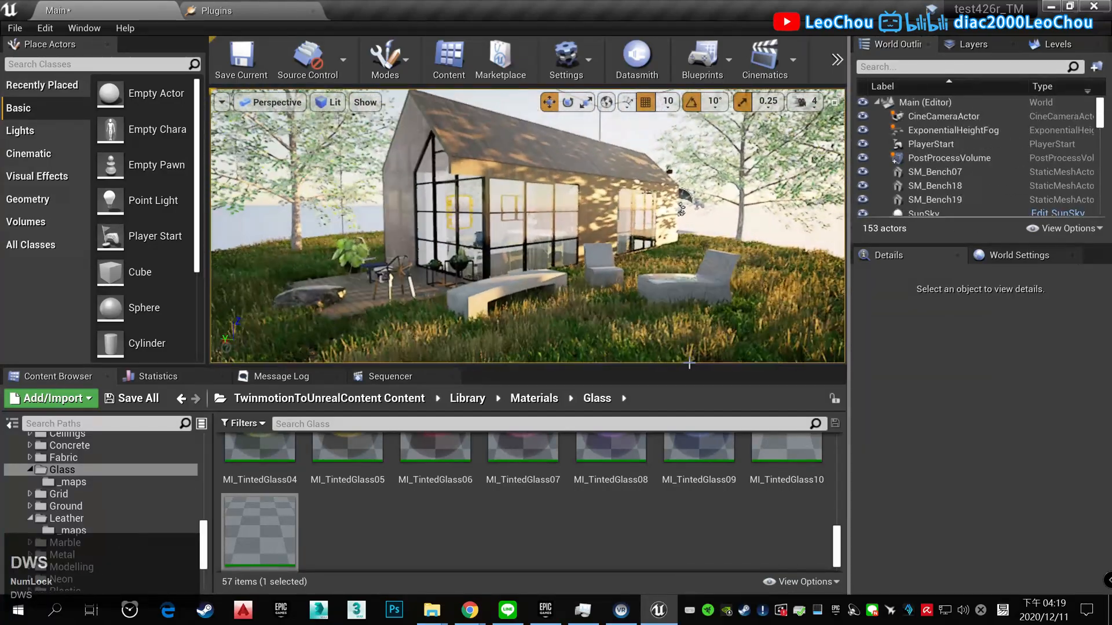
scroll(946, 149, down, 3)
click(946, 142)
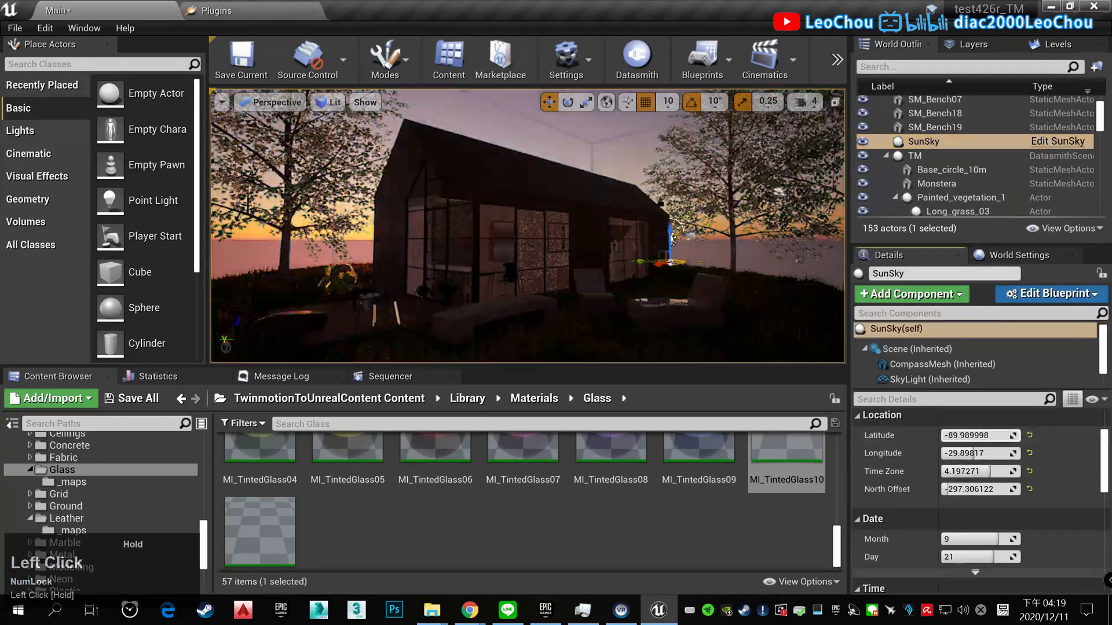
scroll(975, 369, down, 1)
click(975, 369)
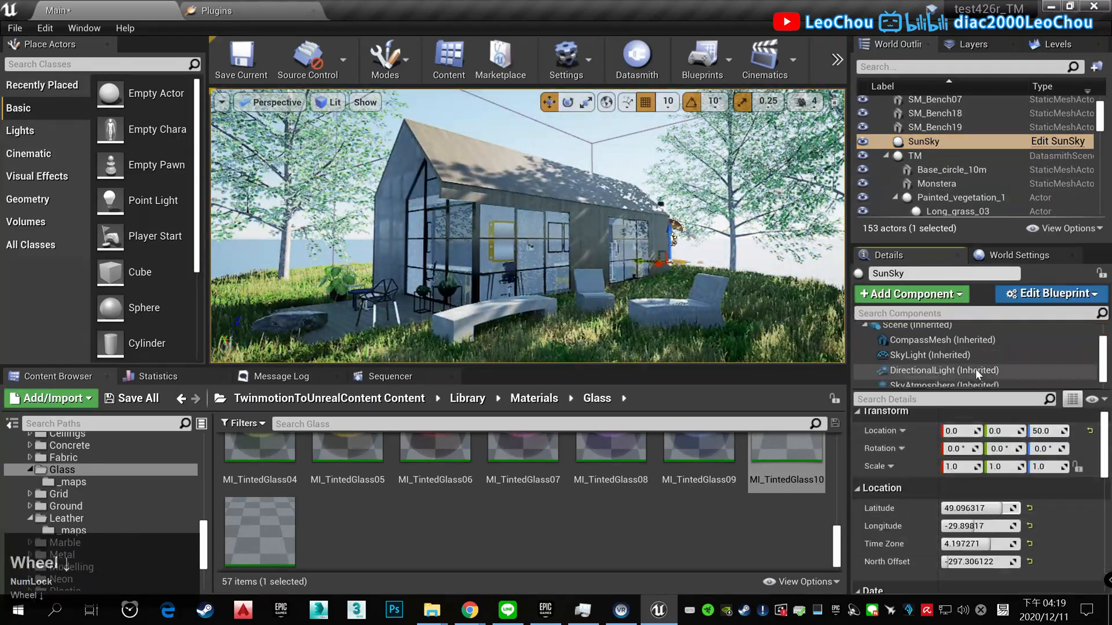
scroll(1067, 501, down, 4)
scroll(1051, 506, up, 1)
drag(985, 438, 969, 439)
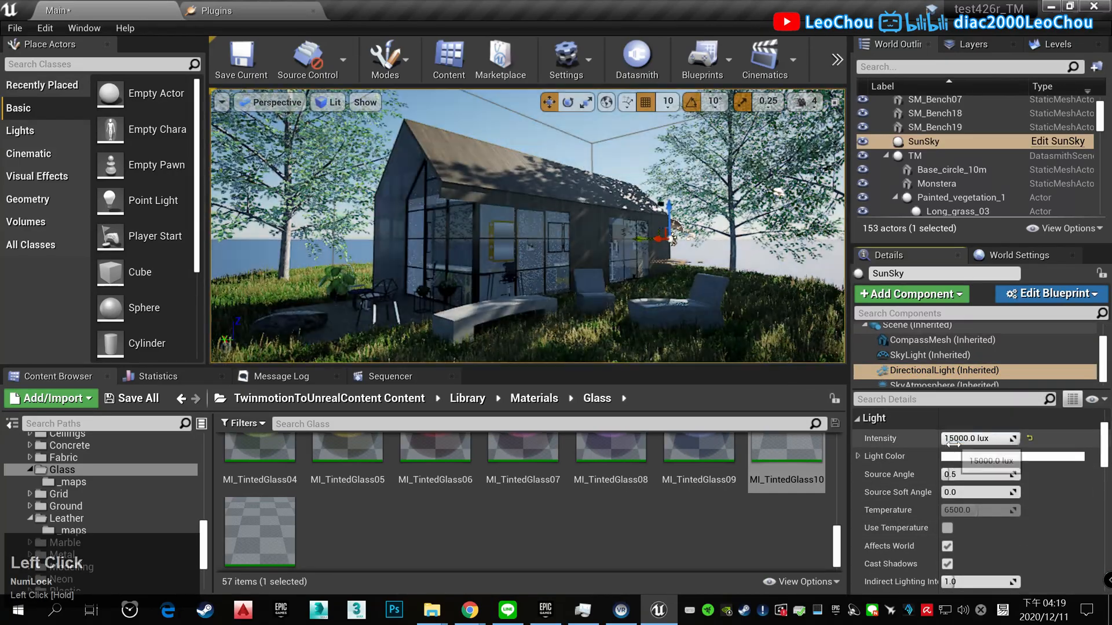
- Set the SunSky latitude to about 51.06, longitude to about -6.39, time zone to about 4.48 and north offset to about -293.39
scroll(943, 324, up, 2)
click(942, 328)
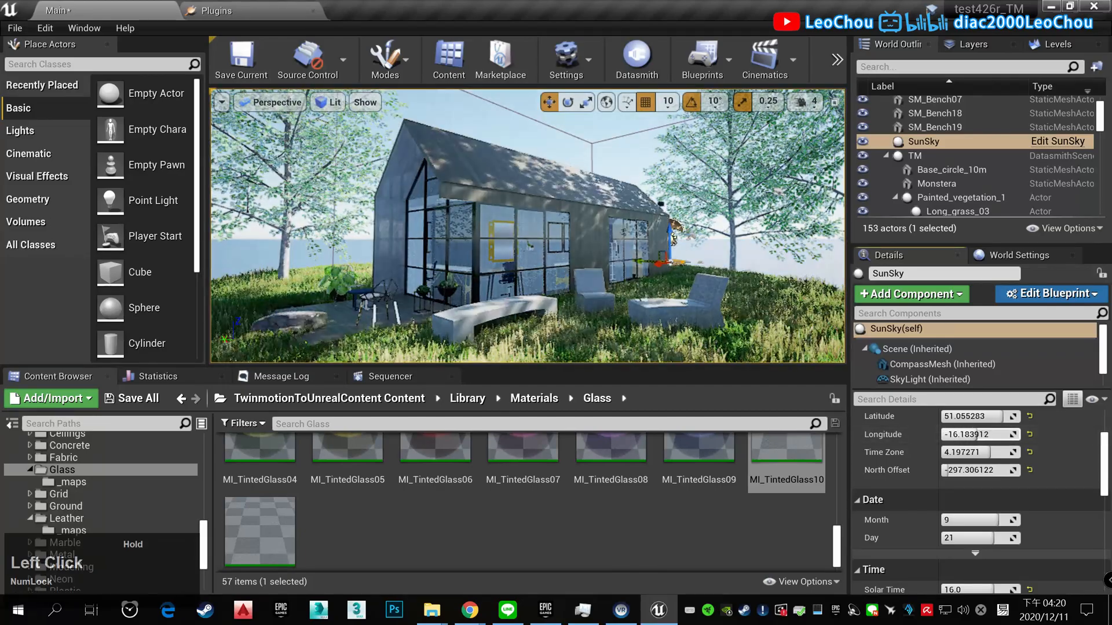
drag(977, 434, 989, 470)
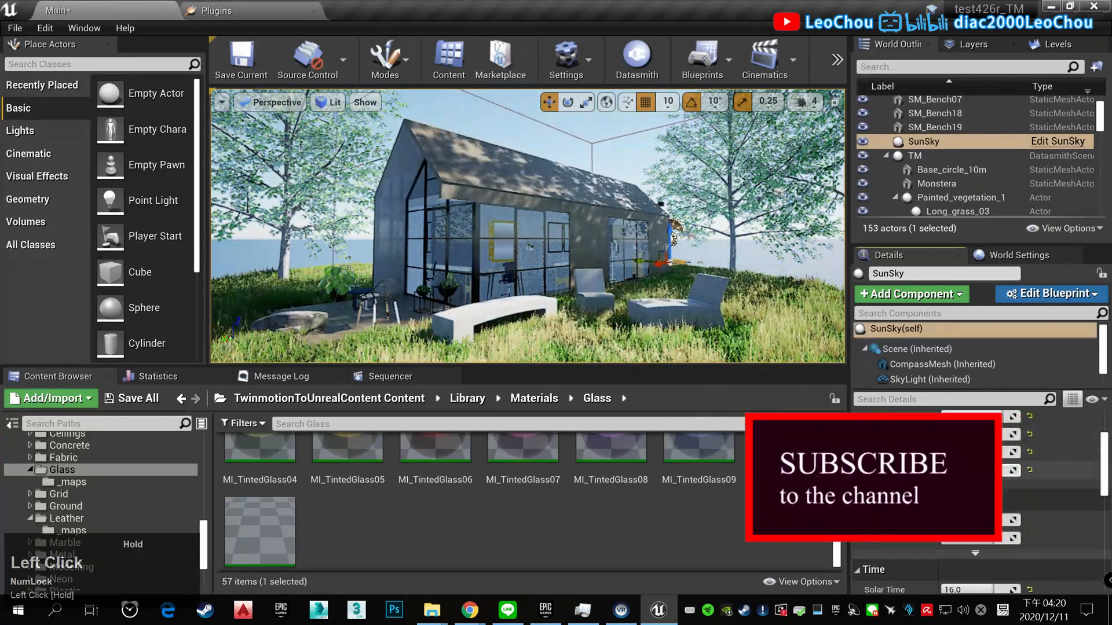
- Set the SunSky directional light's intensity to 1000 lux
scroll(964, 365, down, 1)
click(965, 364)
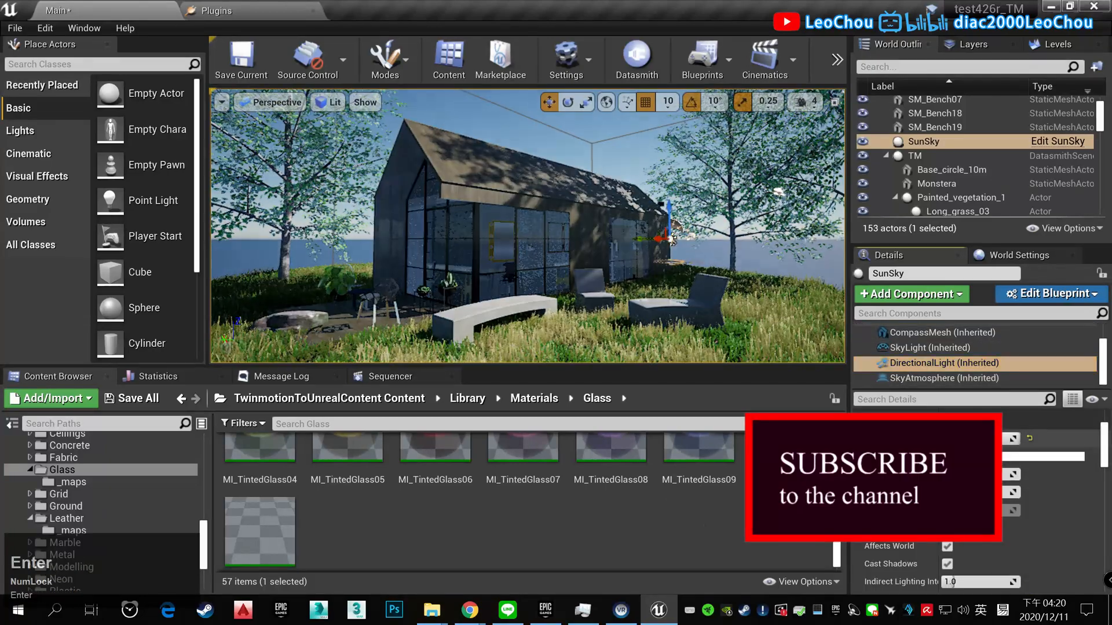
click(977, 439)
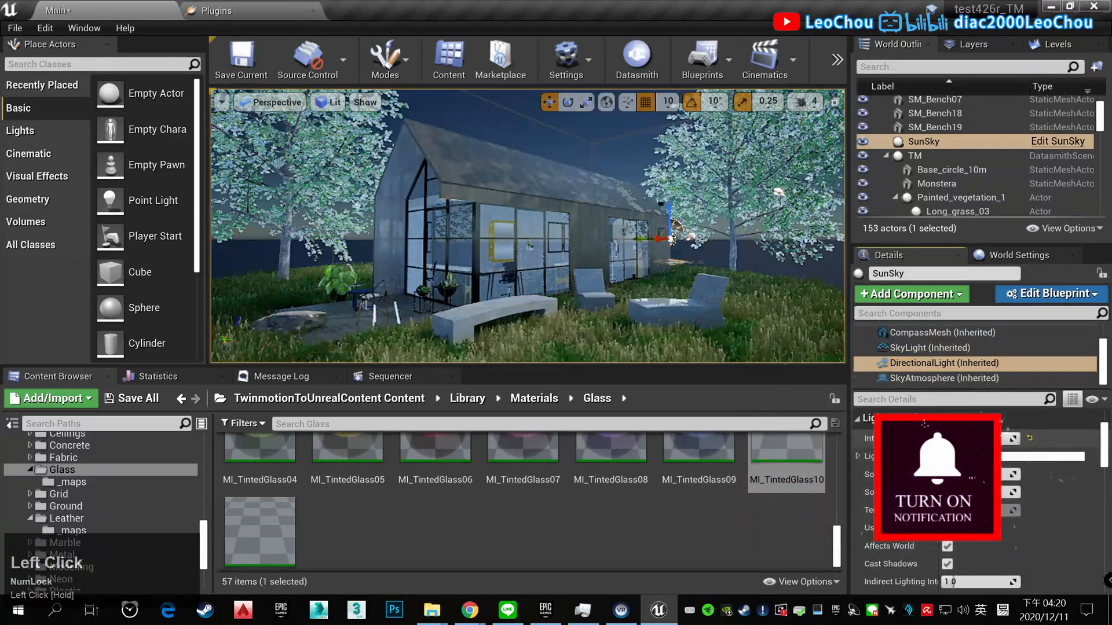
mouse_move(647, 253)
right_down()
mouse_move(647, 302)
mouse_move(640, 269)
right_up()
scroll(647, 254, up, 2)
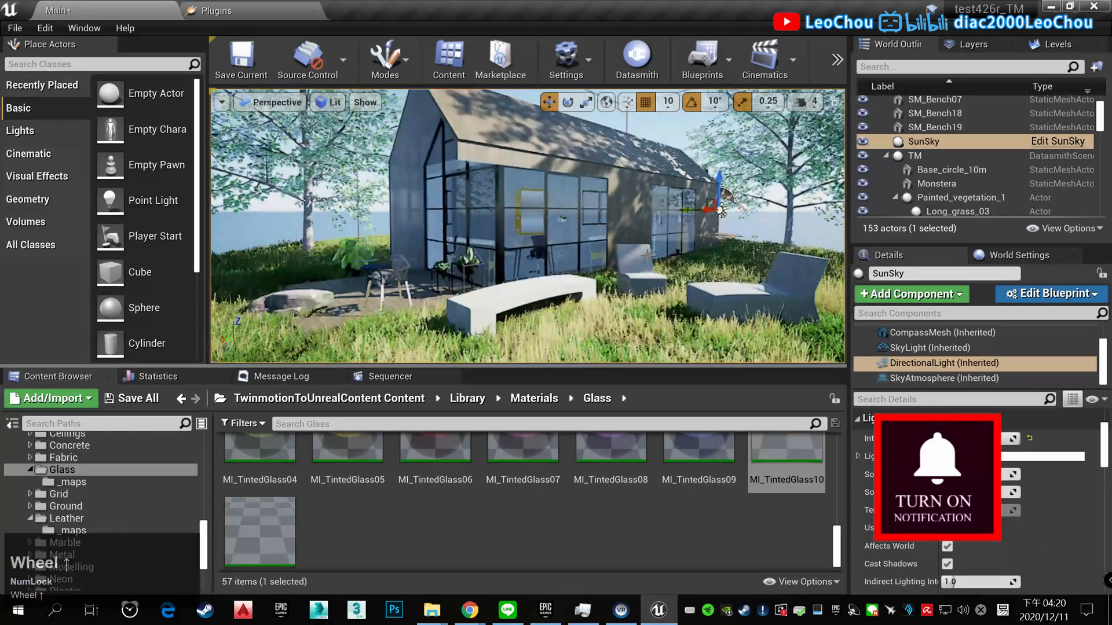
scroll(647, 254, down, 2)
scroll(927, 149, up, 3)
- Switch the viewport to manual exposure, darken it until the house is well exposed, and deselect SunSky
click(327, 102)
click(375, 423)
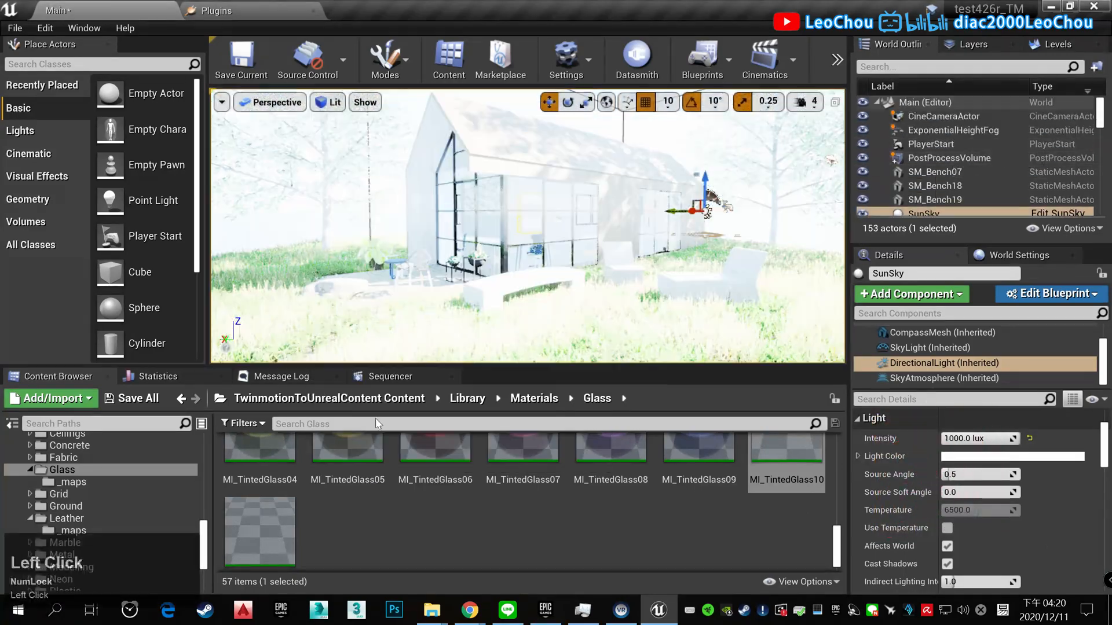
click(328, 102)
drag(397, 438, 417, 437)
right_drag(645, 203, 645, 176)
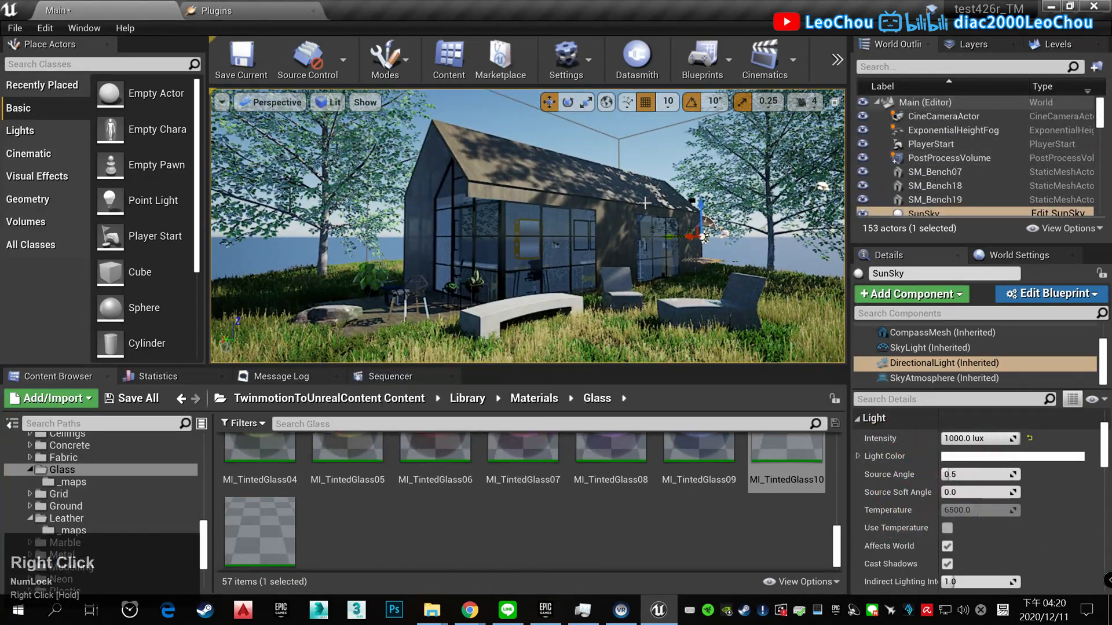
key(Escape)
- Browse the library's Vegetation folder and the Twinmotion Materials/Grass folder for available content
scroll(147, 471, down, 4)
click(124, 566)
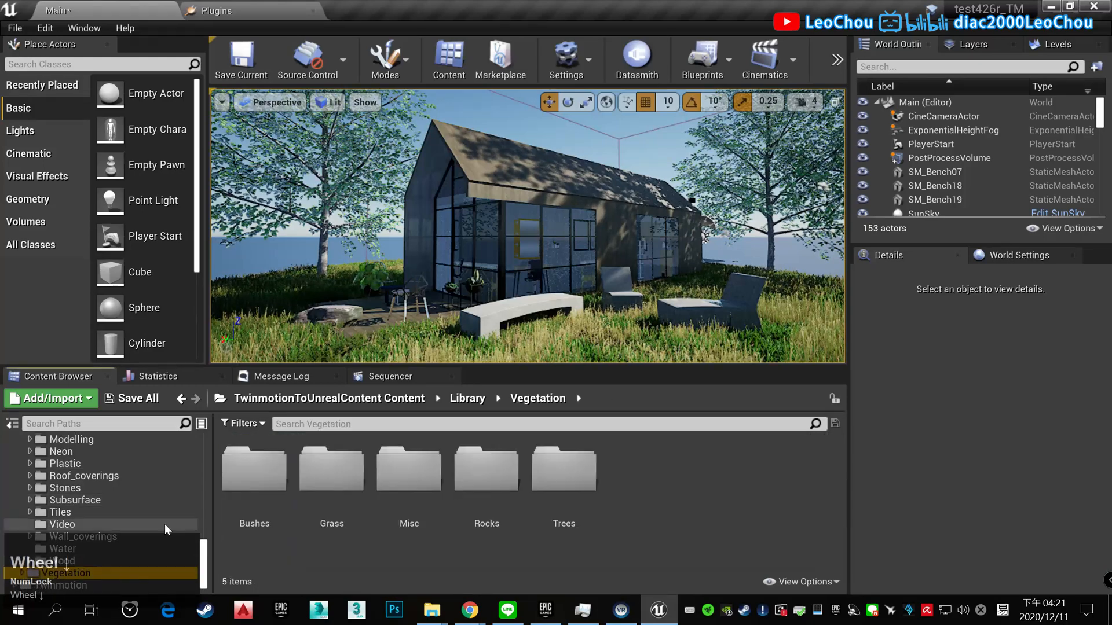
click(123, 585)
double_click(253, 470)
scroll(137, 579, down, 2)
click(136, 583)
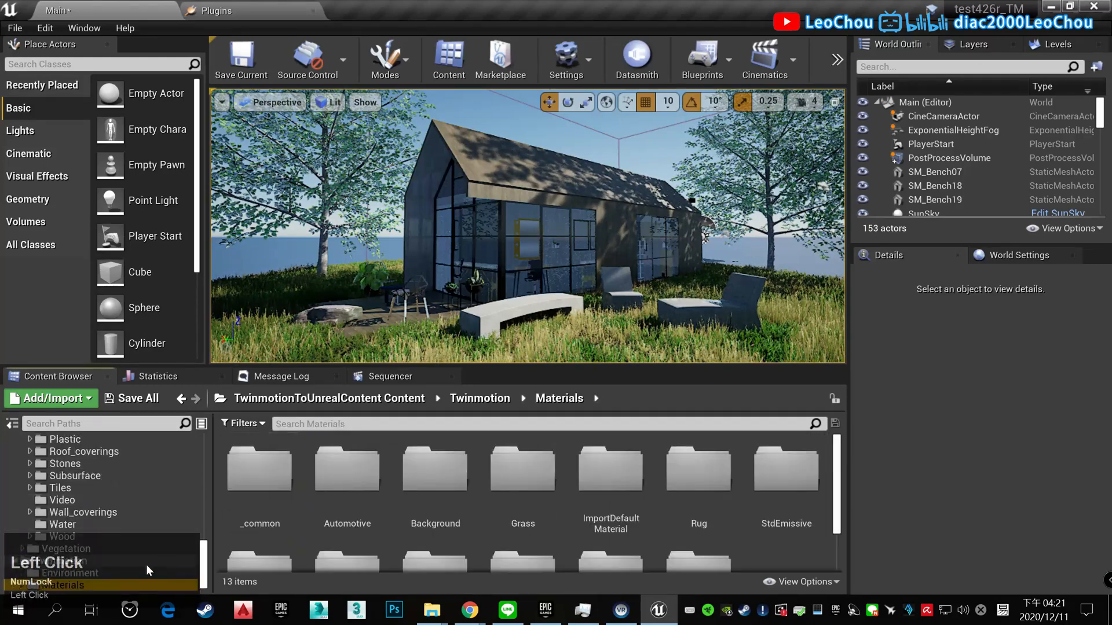
scroll(527, 473, down, 2)
double_click(533, 461)
scroll(100, 500, up, 2)
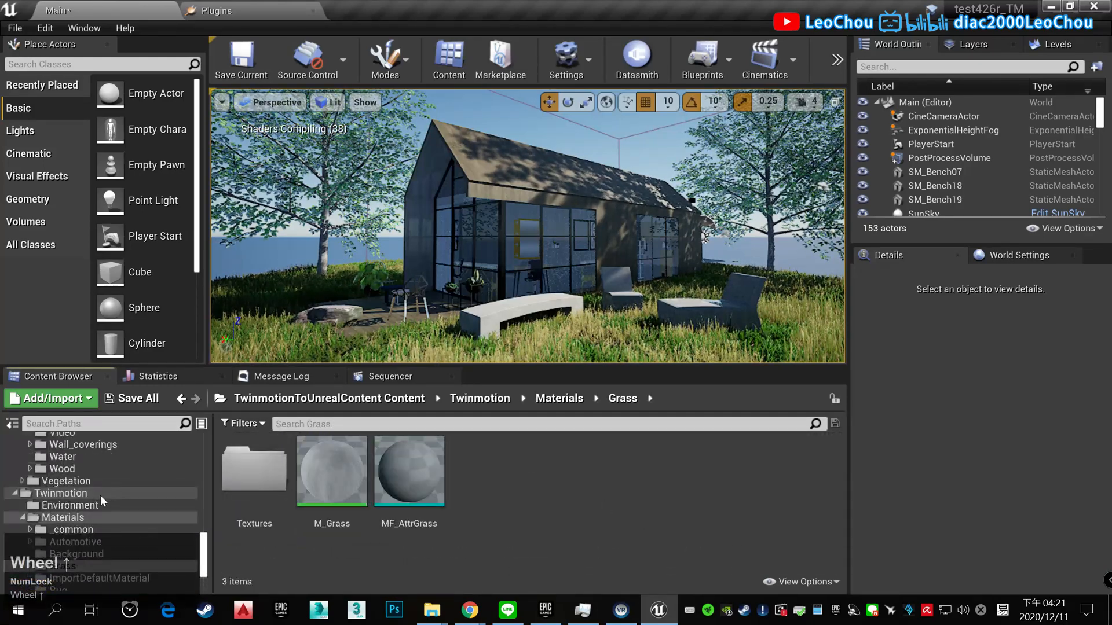
- Browse the library's Vegetation subfolders and examine the Rock_06 assets under Rocks
double_click(116, 481)
click(120, 503)
scroll(120, 502, down, 2)
double_click(113, 505)
click(113, 507)
scroll(113, 507, down, 2)
click(115, 508)
scroll(120, 511, down, 3)
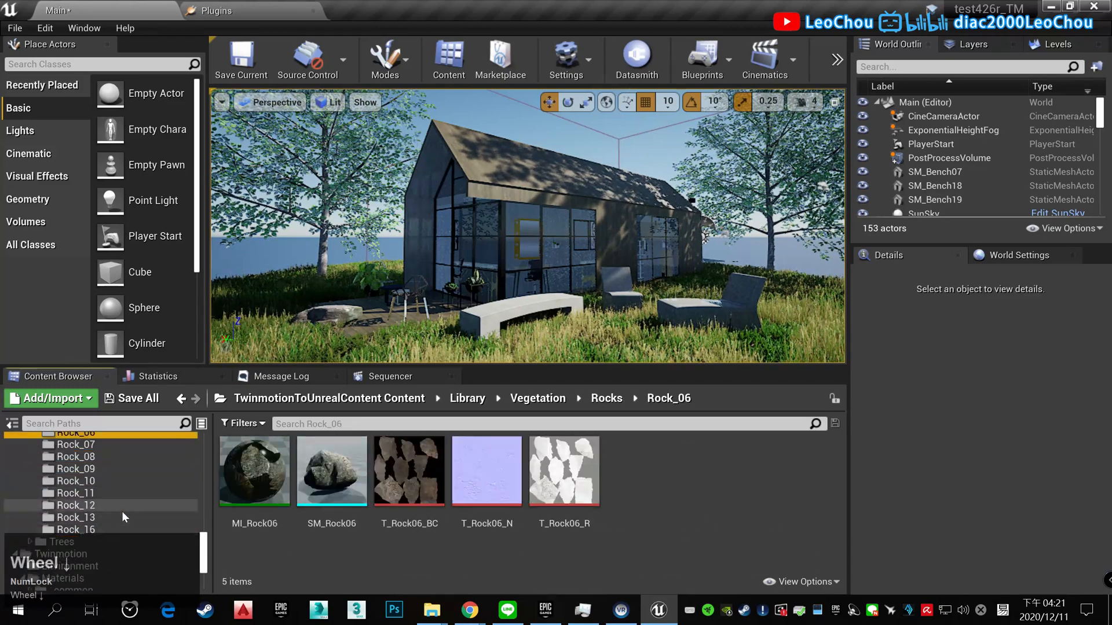
- Browse the Vegetation/Trees species folders and open XF_JuniperusOxycedrus
double_click(109, 445)
click(121, 483)
click(123, 505)
click(124, 529)
scroll(129, 501, down, 3)
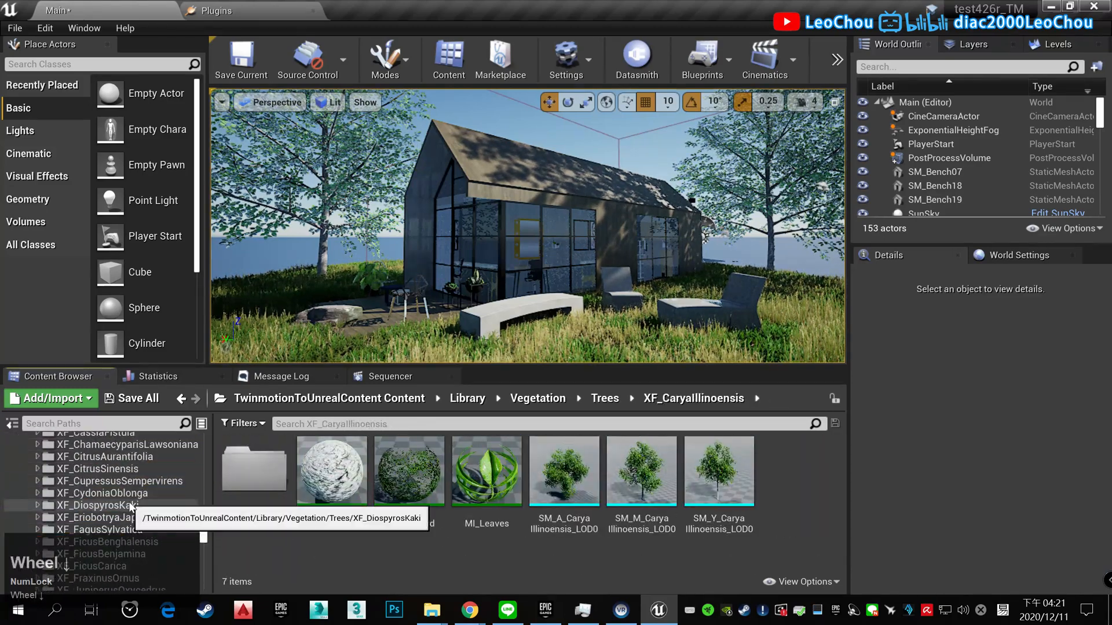
click(139, 504)
scroll(139, 505, down, 3)
click(136, 499)
- Place two SM_Y_JuniperusOxycedrus_LOD0 shrubs on the grass beside the house, behind the wooden deck
drag(719, 472, 278, 296)
right_drag(278, 296, 232, 293)
drag(715, 481, 431, 274)
right_drag(805, 243, 834, 231)
scroll(834, 232, up, 2)
- Set the SunSky directional light's intensity to 3000 lux
click(923, 176)
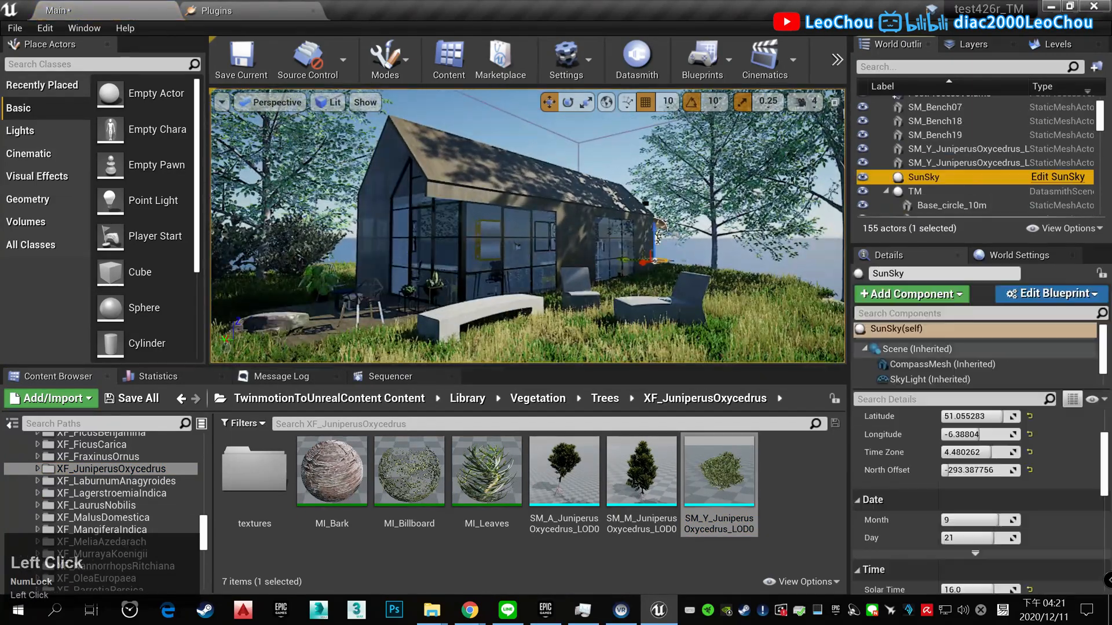
scroll(994, 375, down, 1)
click(984, 371)
text(3000)
key(Return)
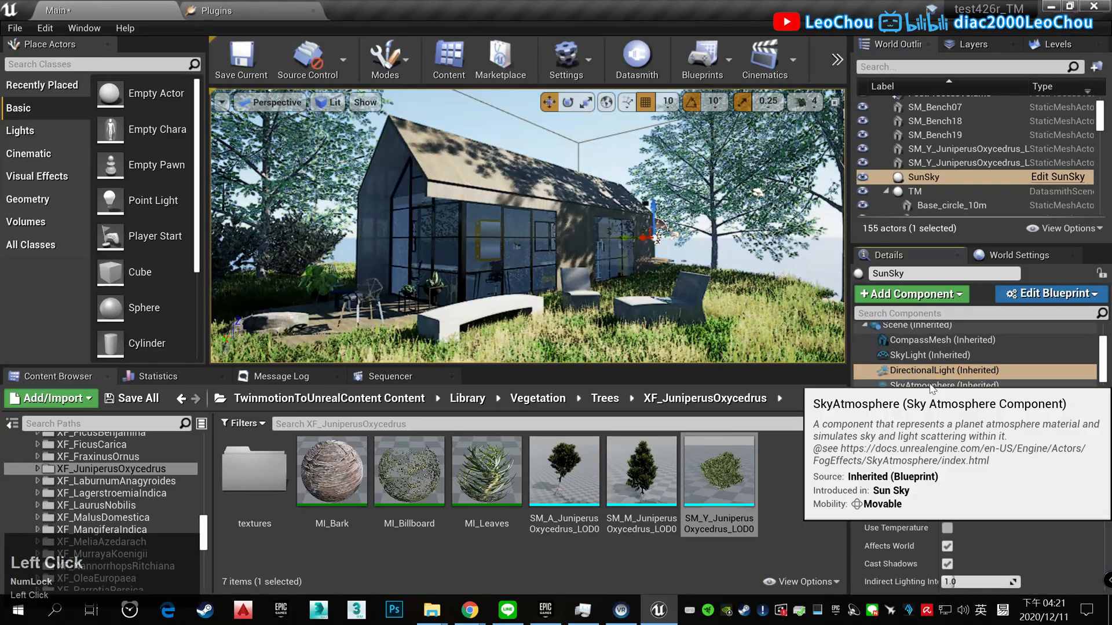
- Slightly readjust the viewport's manual exposure and select the birch tree behind the SM_Bench19 lounger
right_drag(579, 232, 545, 236)
click(328, 102)
drag(428, 437, 423, 438)
click(723, 168)
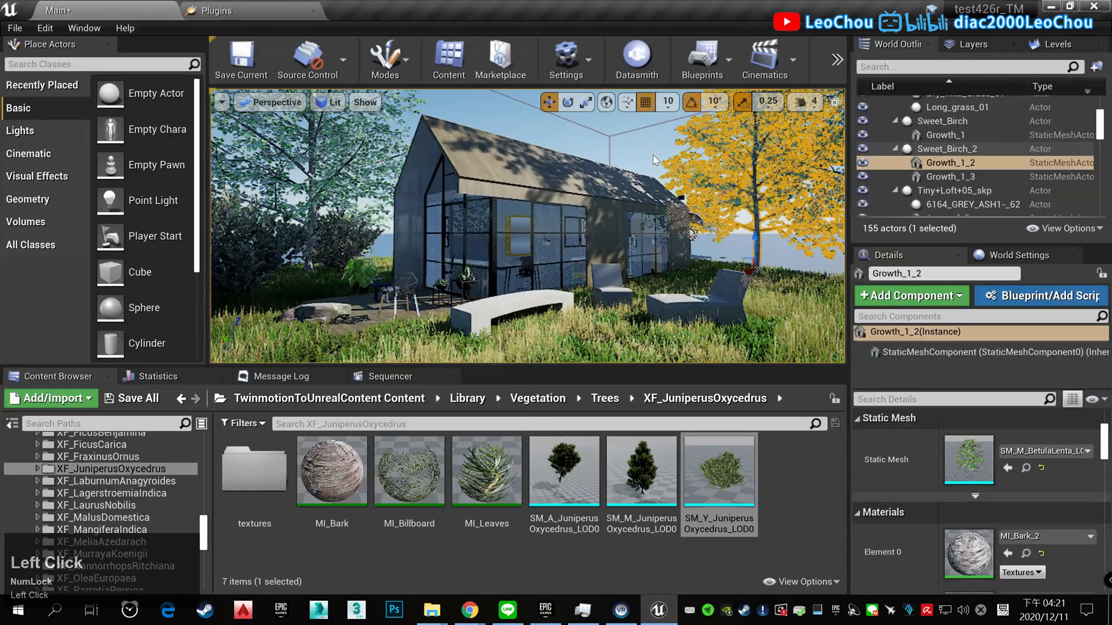
- Deselect the birch, switch the viewport to immersive mode and turn on the frame-rate display
click(658, 161)
middle_drag(658, 161, 654, 174)
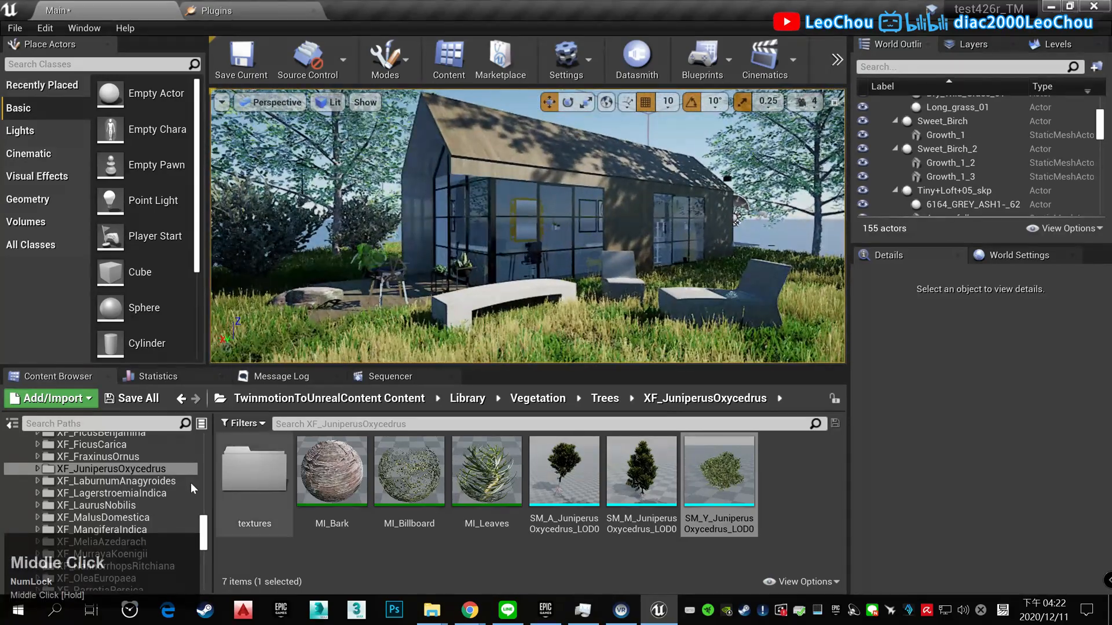
click(96, 505)
click(222, 102)
click(200, 107)
click(11, 13)
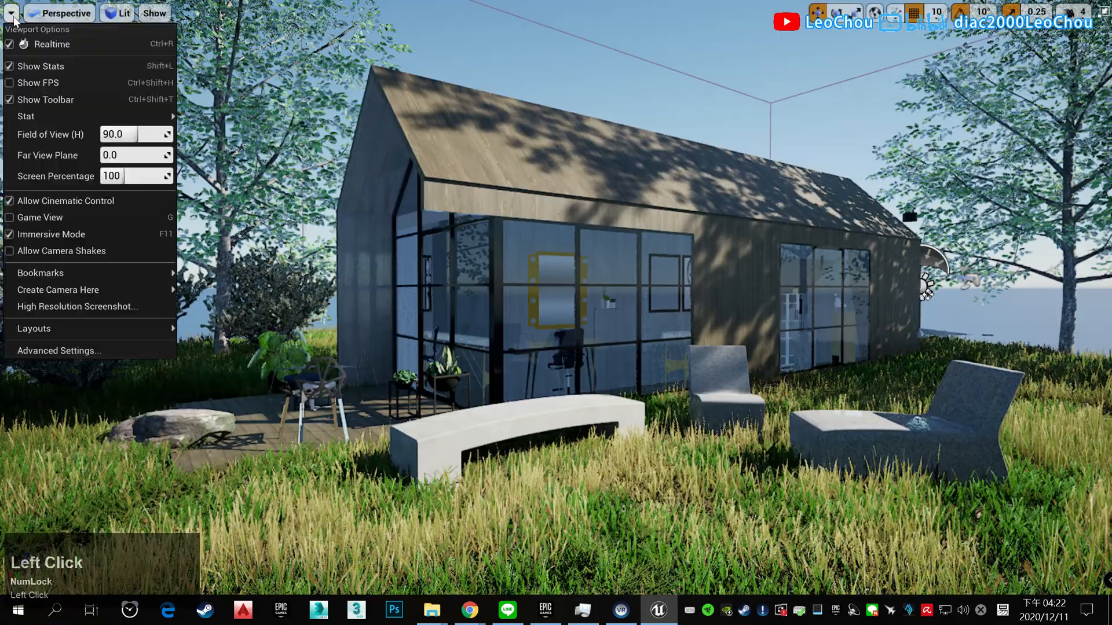
click(35, 64)
click(11, 13)
click(35, 82)
right_drag(556, 313, 556, 320)
middle_drag(373, 238, 373, 243)
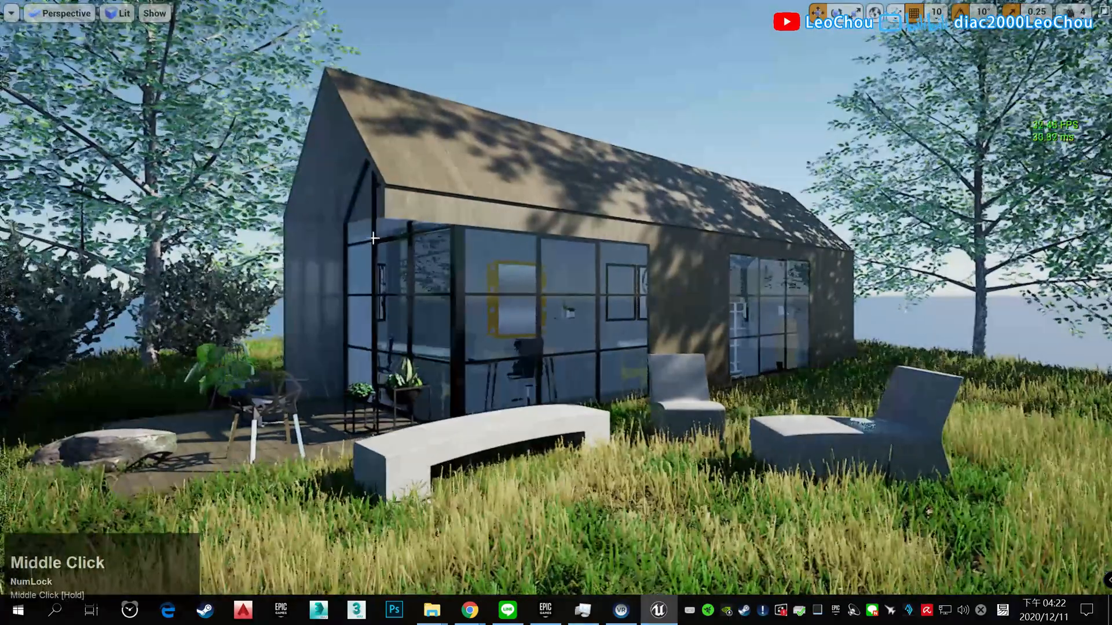
scroll(374, 238, up, 2)
scroll(374, 238, down, 2)
- Rerun an earlier rendering command from the console history and move around the house to judge the change
key(grave)
key(Up)
key(Up)
key(Return)
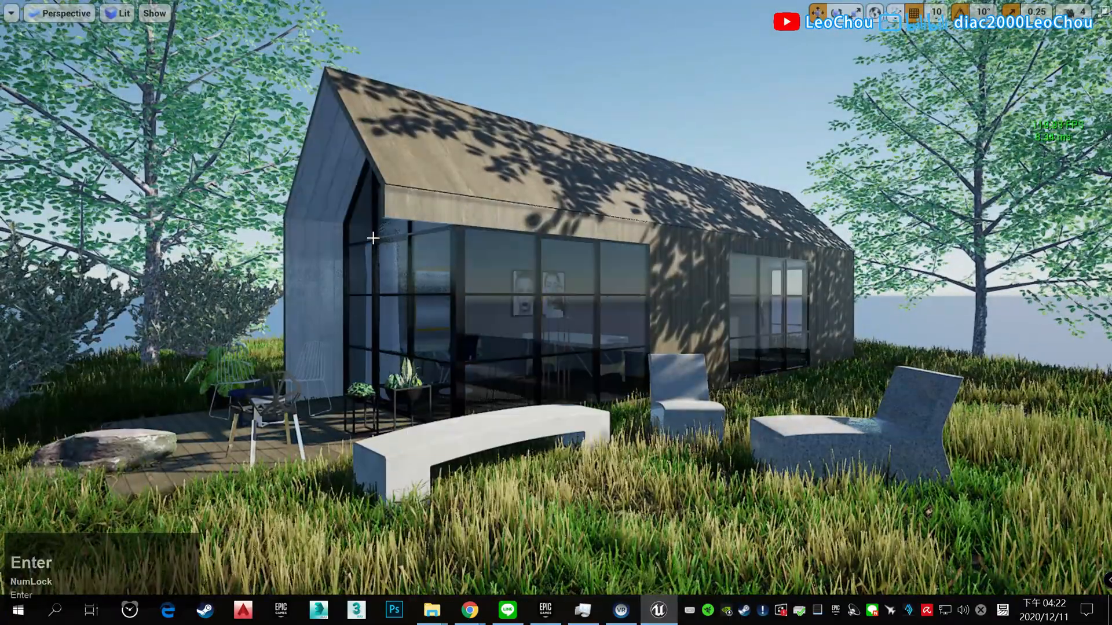
key(a)
key(d)
key(w)
key(s)
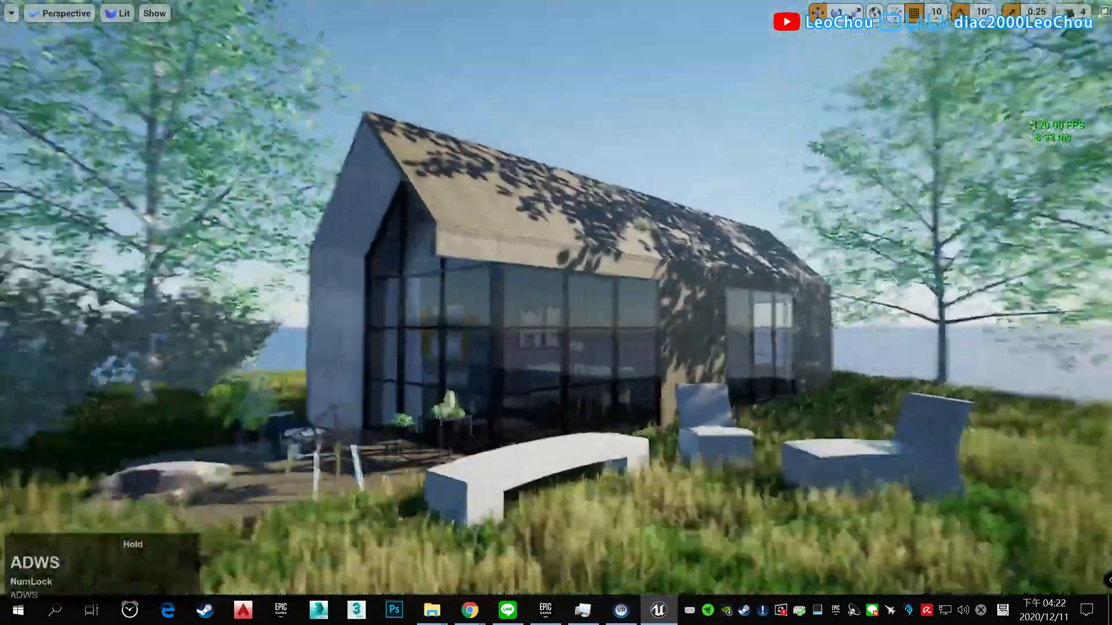
- Switch between the two previous console commands to compare rendering quality and frame rate, ending on the faster one
key(grave)
key(Up)
key(Up)
key(Return)
key(grave)
key(Up)
key(Up)
key(Return)
- Inspect the house facade, windows and garden up close and from farther back, and exit immersive mode
key(d)
key(w)
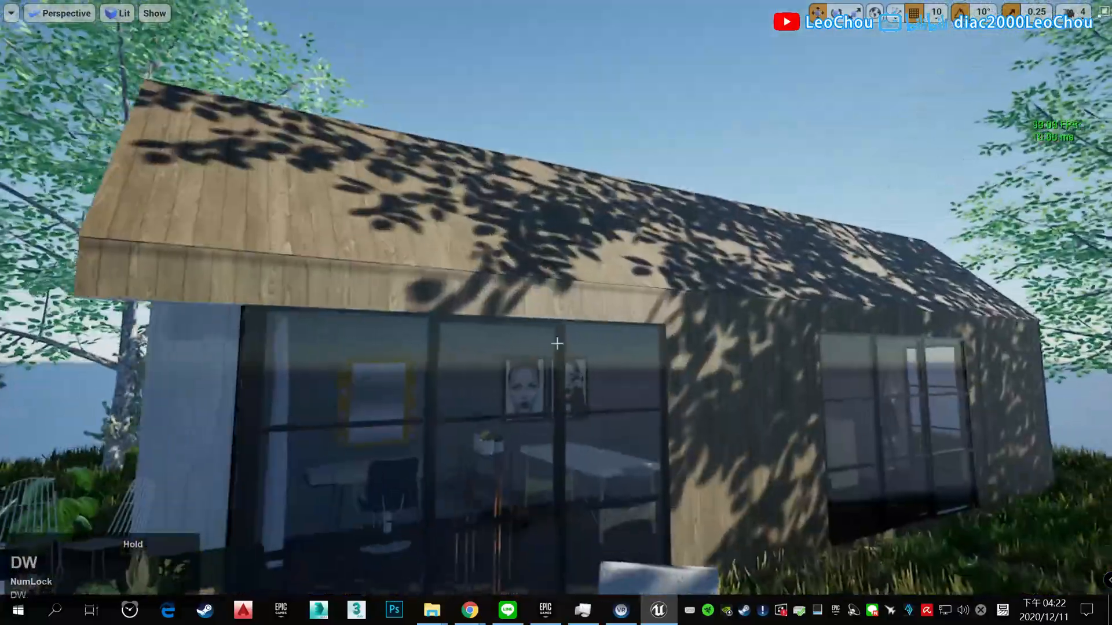
key(s)
right_drag(563, 346, 522, 419)
key(a)
key(d)
key(w)
middle_drag(519, 411, 514, 401)
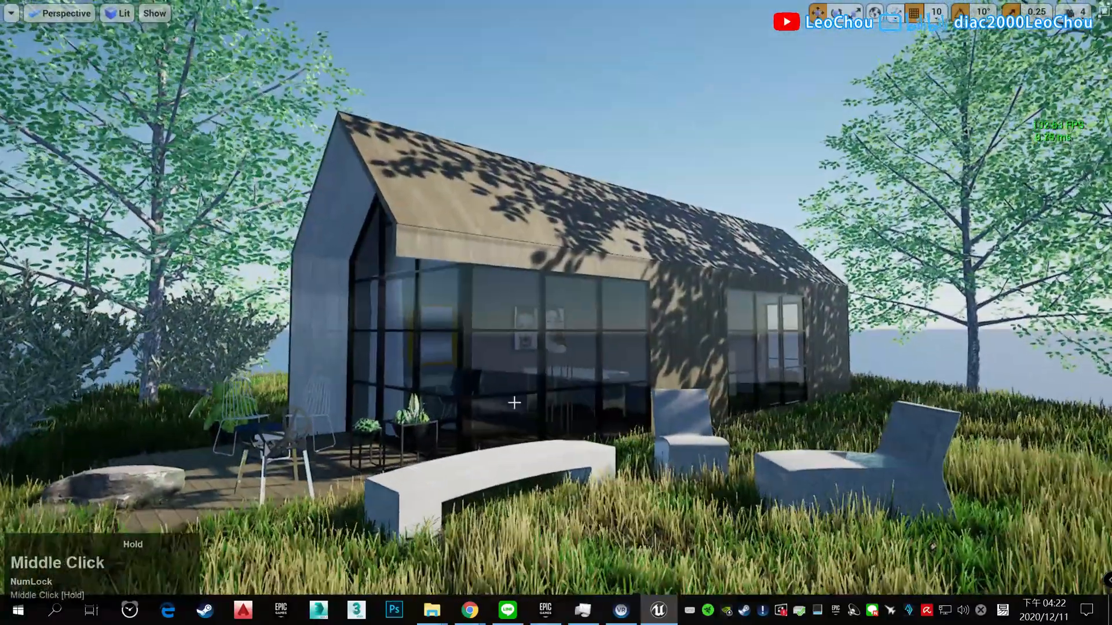
right_drag(513, 402, 514, 385)
middle_drag(514, 385, 514, 362)
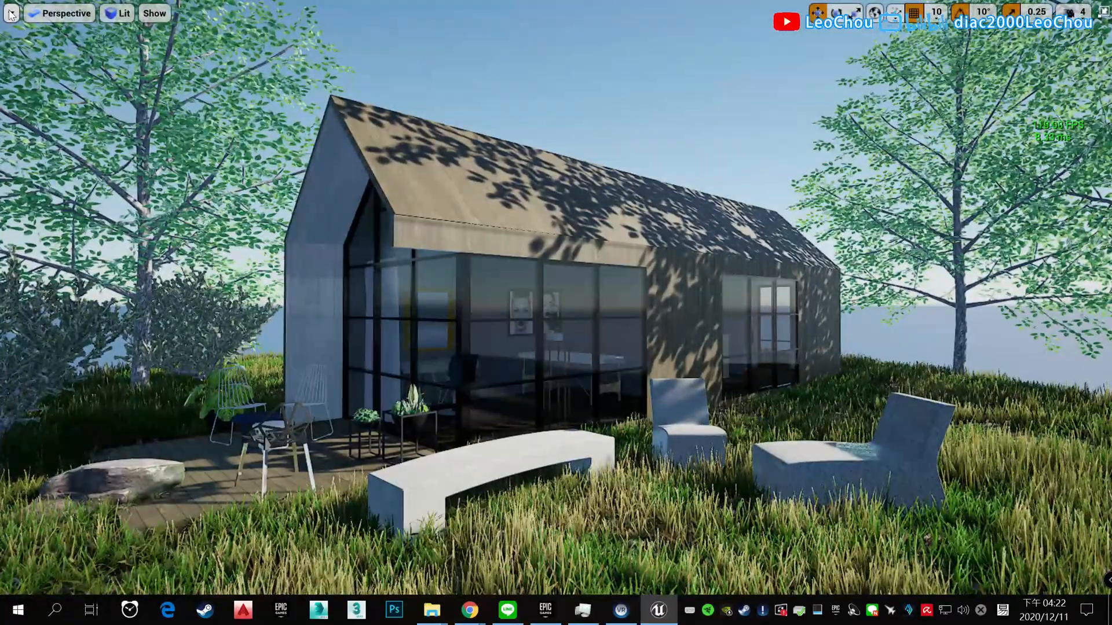
key(F11)
- Browse the Vegetation/Trees species folders from XF_MangiferaIndica to XF_SalixBabylonica for another tree
scroll(131, 513, down, 3)
click(124, 480)
scroll(128, 504, down, 3)
scroll(308, 490, down, 2)
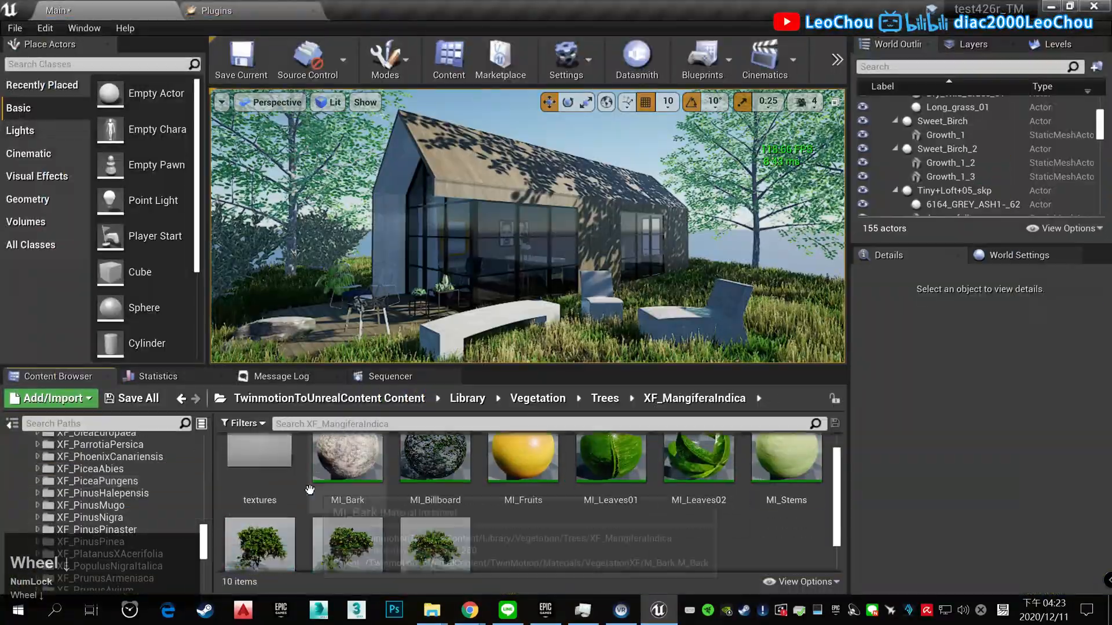
click(124, 505)
scroll(124, 507, down, 4)
click(116, 492)
click(131, 527)
scroll(137, 505, down, 2)
click(138, 505)
- Check the remaining tree species folders, including XF_TerminaliaCatappa, and reopen XF_SalixBabylonica
scroll(141, 498, down, 4)
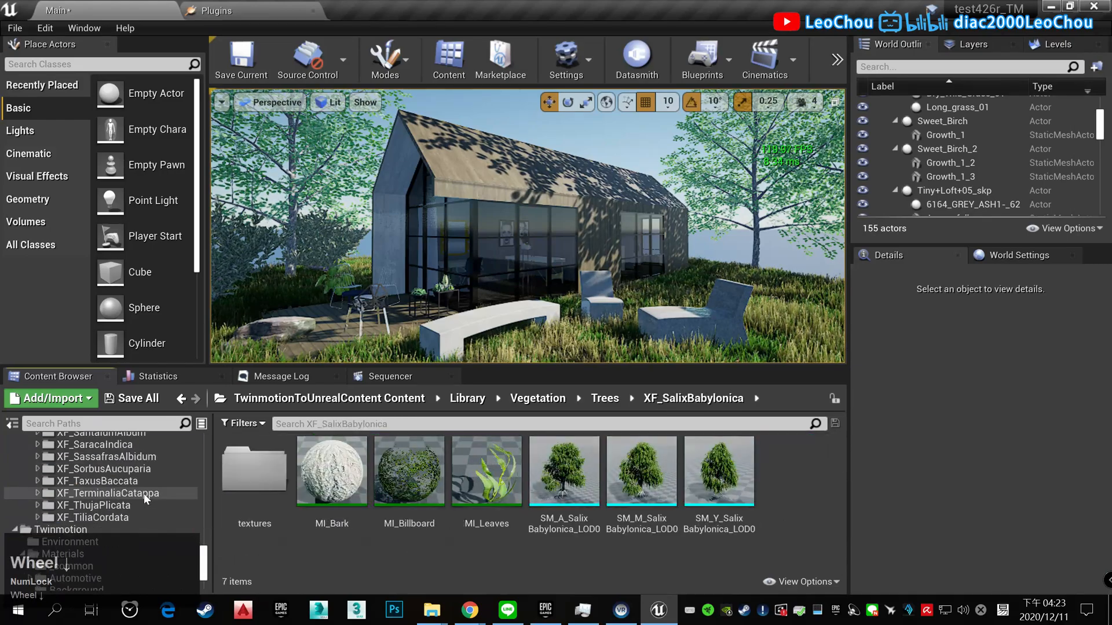
click(144, 493)
scroll(145, 486, down, 2)
click(149, 458)
scroll(145, 475, up, 2)
click(137, 493)
click(139, 482)
click(142, 470)
scroll(143, 471, up, 4)
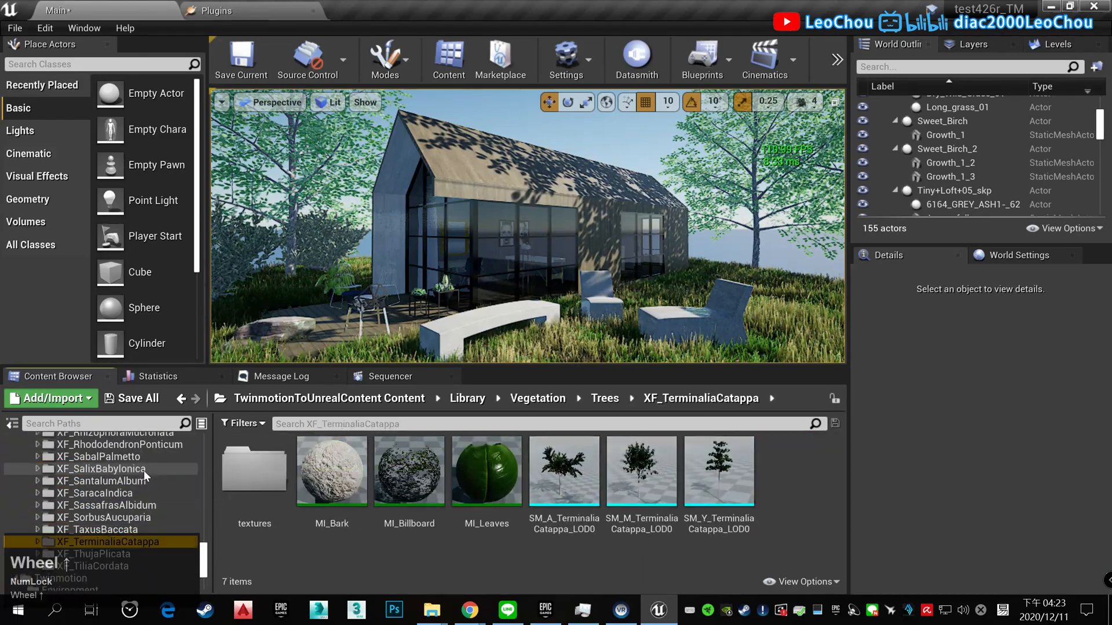
click(144, 470)
scroll(144, 470, up, 3)
- Place SM_M_SalixBabylonica_LOD0 on the grass by the SM_Bench19 lounger and scale it uniformly to 0.5
drag(653, 486, 728, 267)
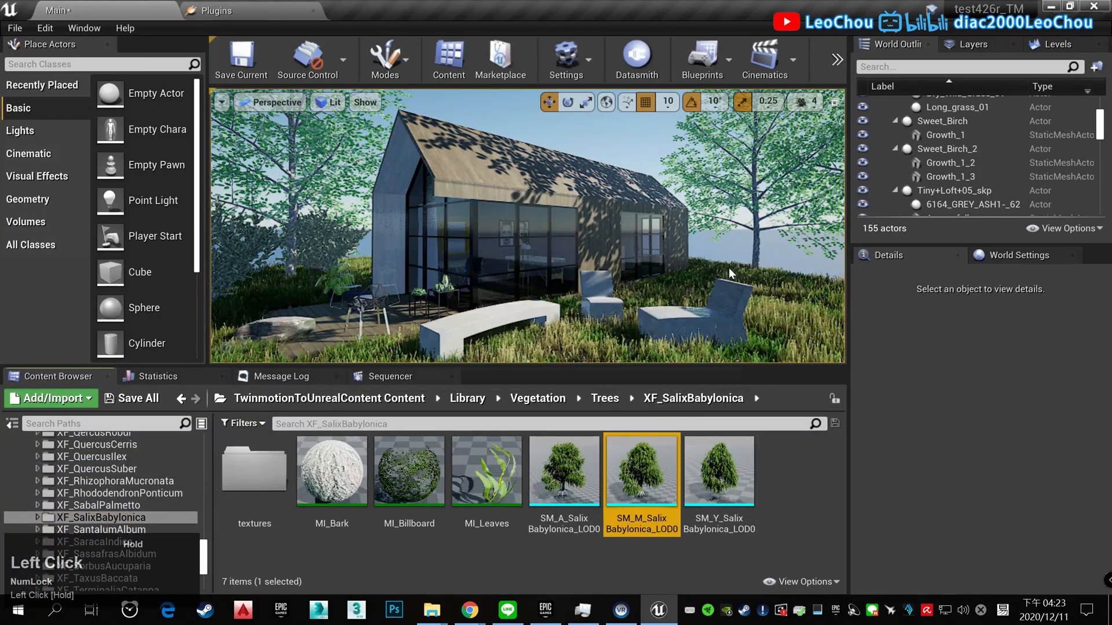
scroll(1068, 474, up, 3)
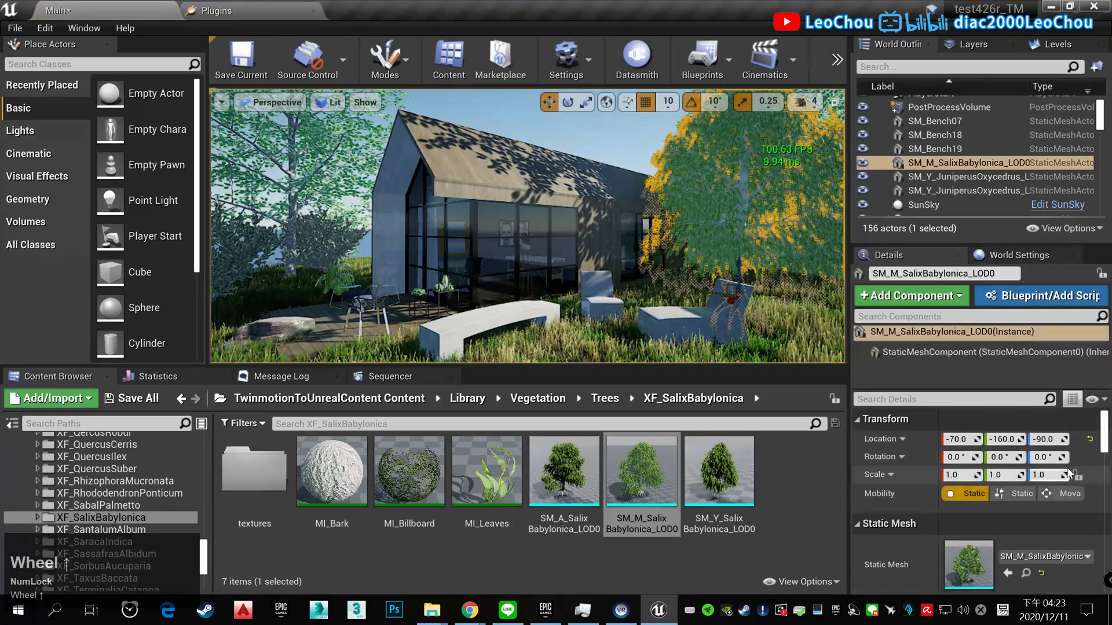
click(1077, 475)
click(1047, 475)
text(0.5)
key(Return)
- Move the willow back onto the grass near the house's far corner, behind the lounger, and deselect it
drag(738, 268, 689, 266)
click(810, 258)
click(747, 243)
click(801, 262)
click(698, 255)
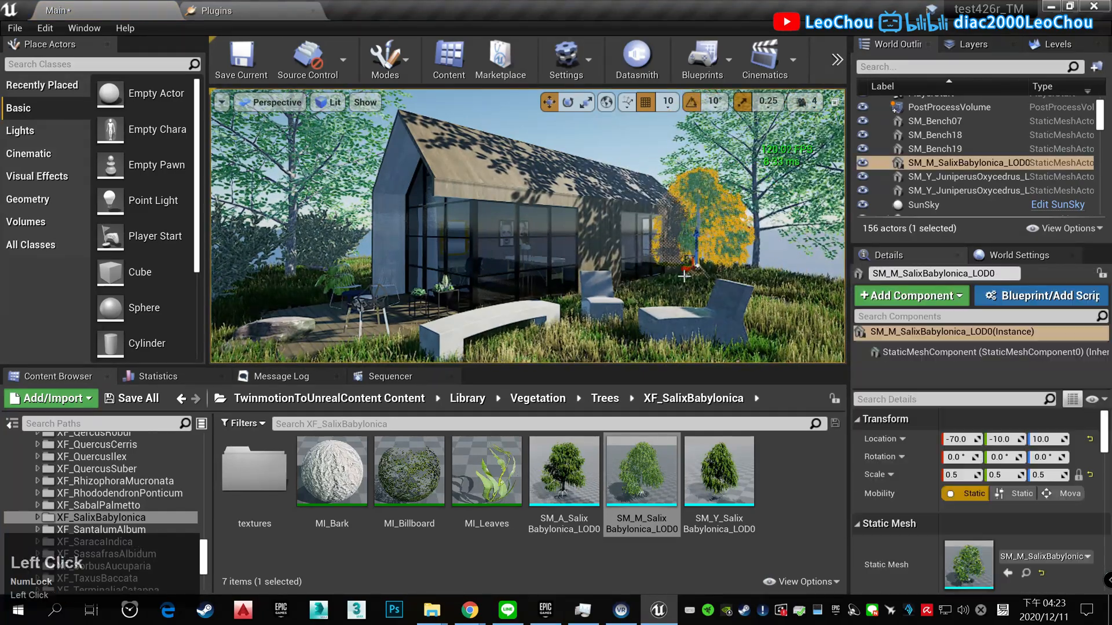
click(770, 226)
click(802, 258)
right_drag(752, 244, 701, 229)
- Search the plugins for "volu", enable the Volumetrics plugin and restart the editor
click(566, 59)
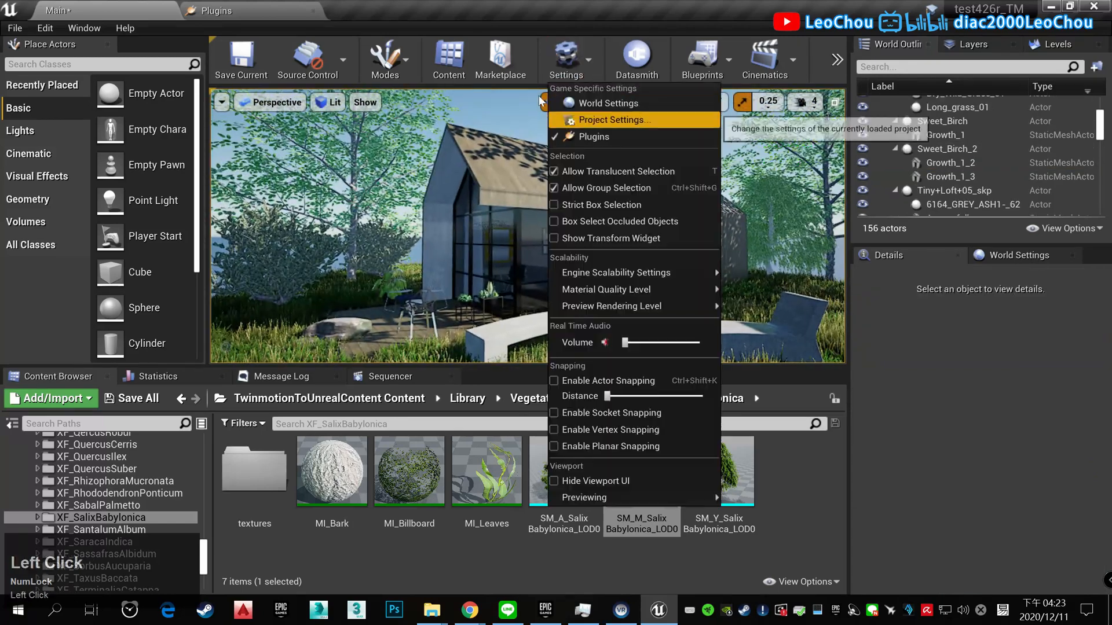
click(228, 7)
drag(708, 31, 623, 30)
text(volu)
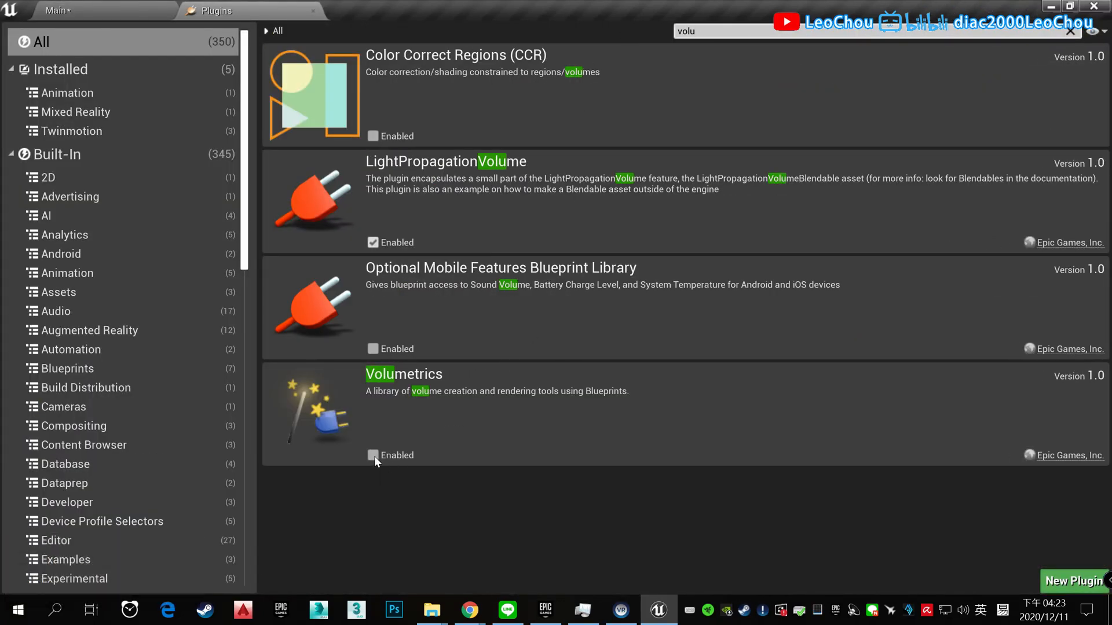
click(372, 455)
click(1067, 482)
click(691, 443)
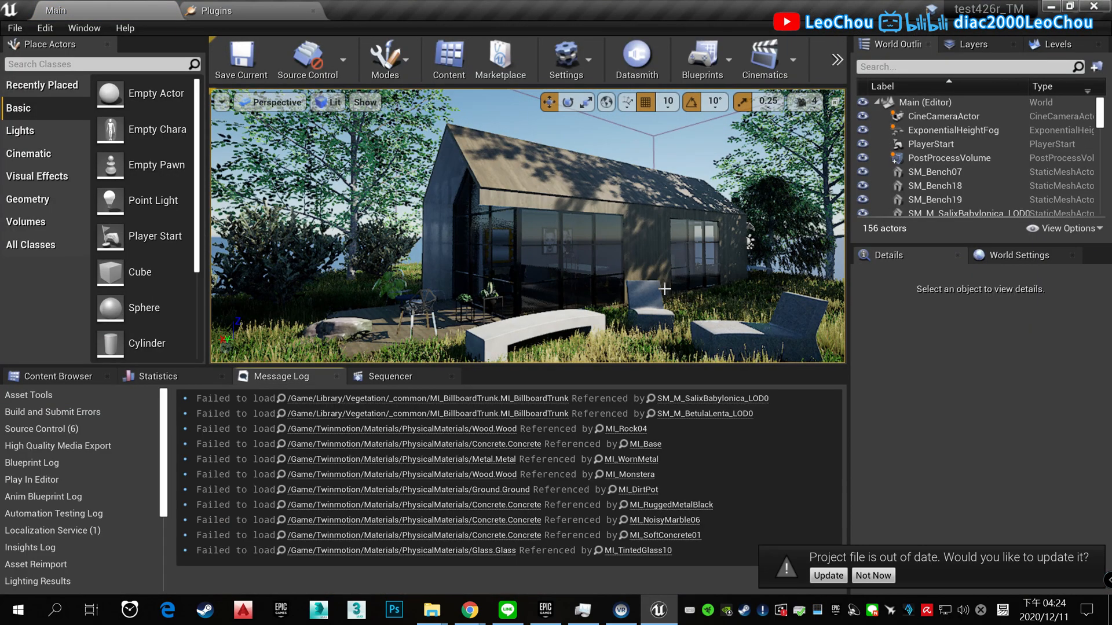
- Reveal the Volumetrics plugin content among the project's assets and open its Content folder
click(36, 376)
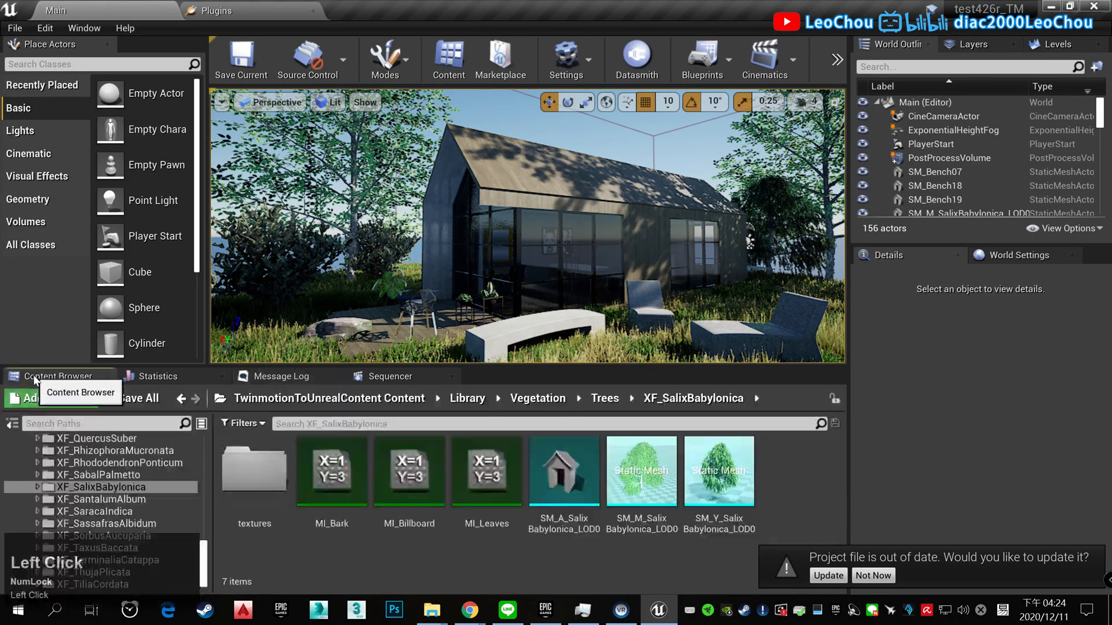
right_drag(434, 243, 434, 243)
click(300, 387)
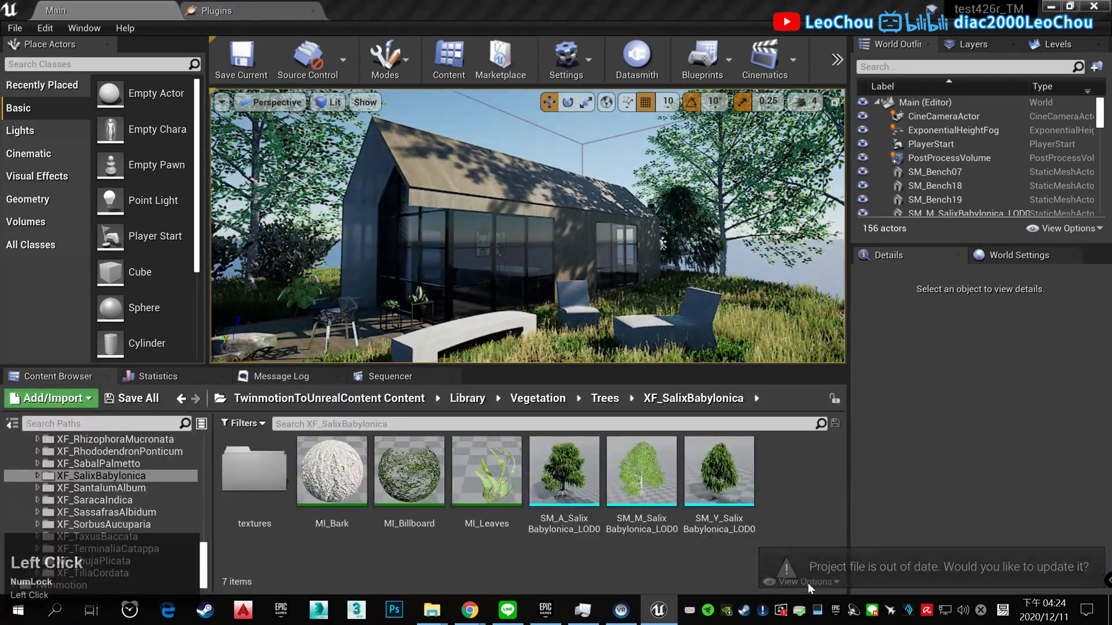
click(805, 582)
click(810, 395)
scroll(174, 556, down, 3)
click(149, 581)
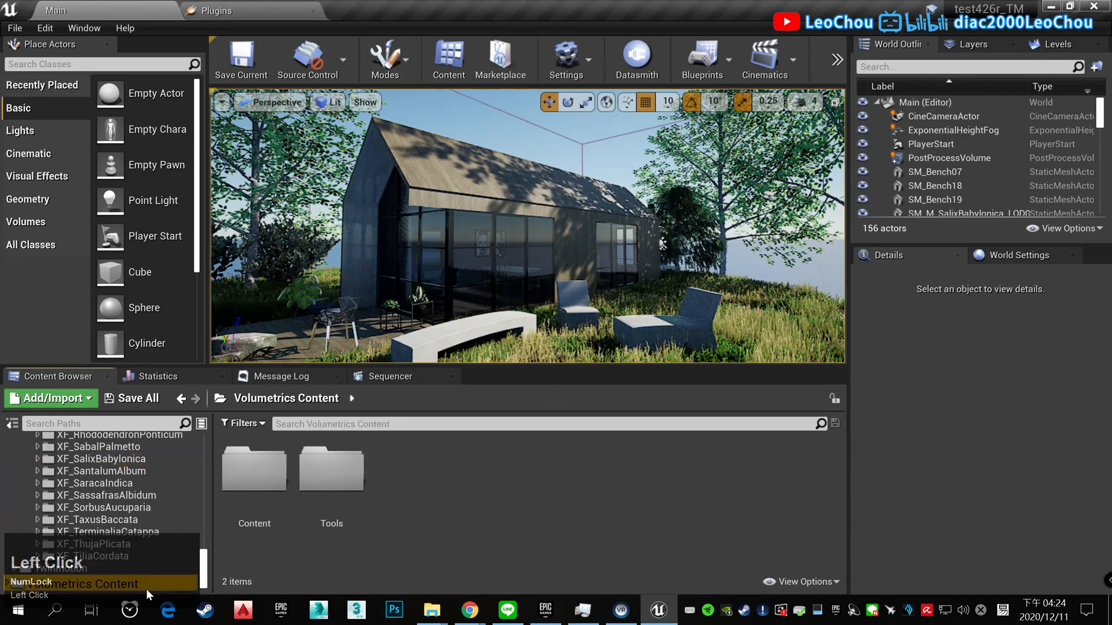
double_click(273, 493)
- Find the Volumetric Cloud actor with the search term "cloud" and place it in the scene by the house
text(vol)
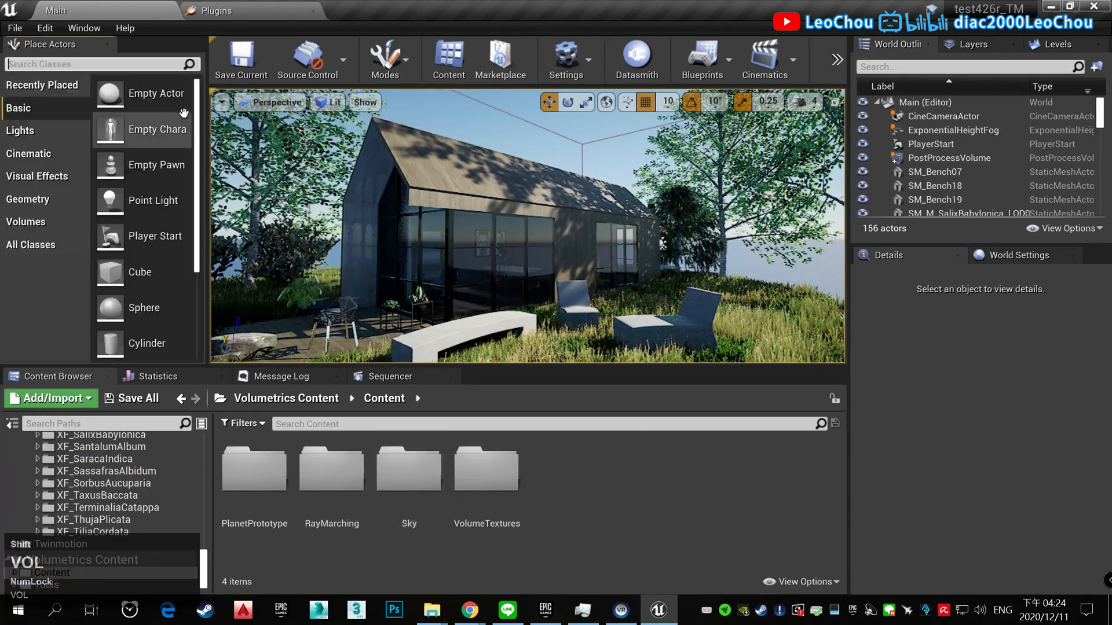
key(BackSpace)
key(BackSpace)
text(cloud)
drag(185, 105, 568, 224)
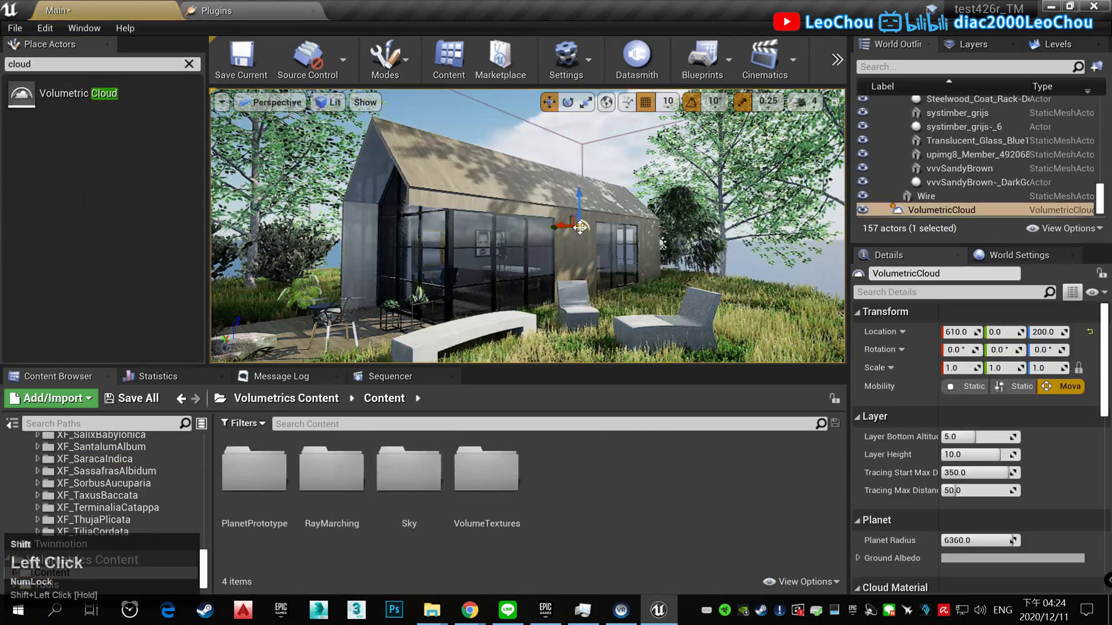
right_drag(645, 248, 602, 241)
key(Escape)
scroll(646, 248, down, 5)
scroll(645, 248, up, 4)
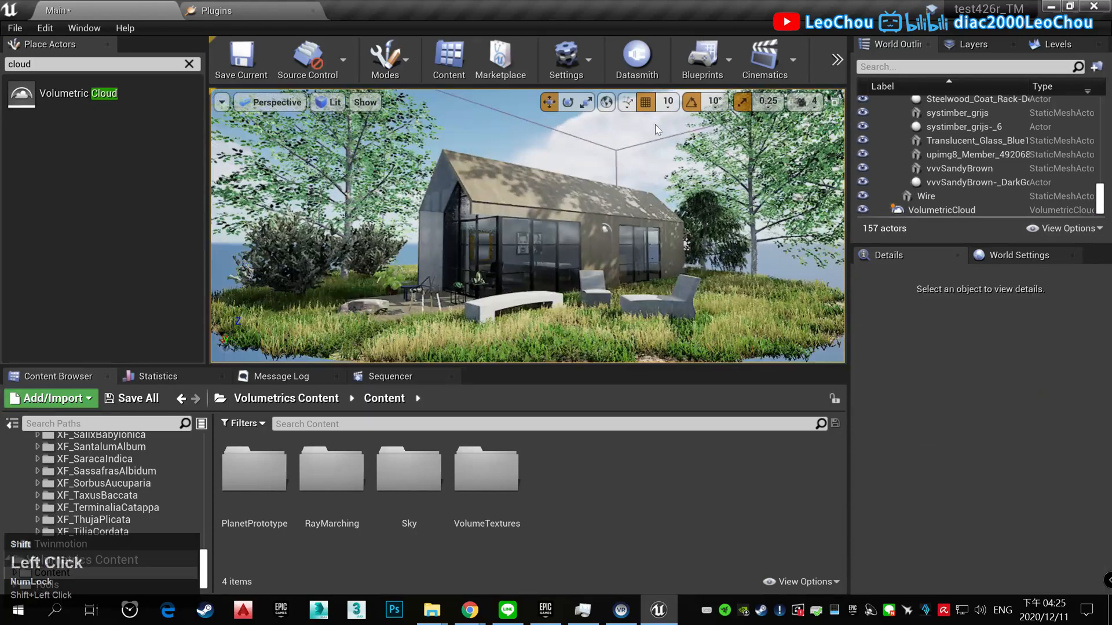
- Select the volumetric cloud, locate its material instance m_SimpleVolumetricCloud_Inst and open it in a floating window beside the viewport
click(605, 228)
scroll(1068, 440, down, 3)
click(1025, 467)
double_click(518, 452)
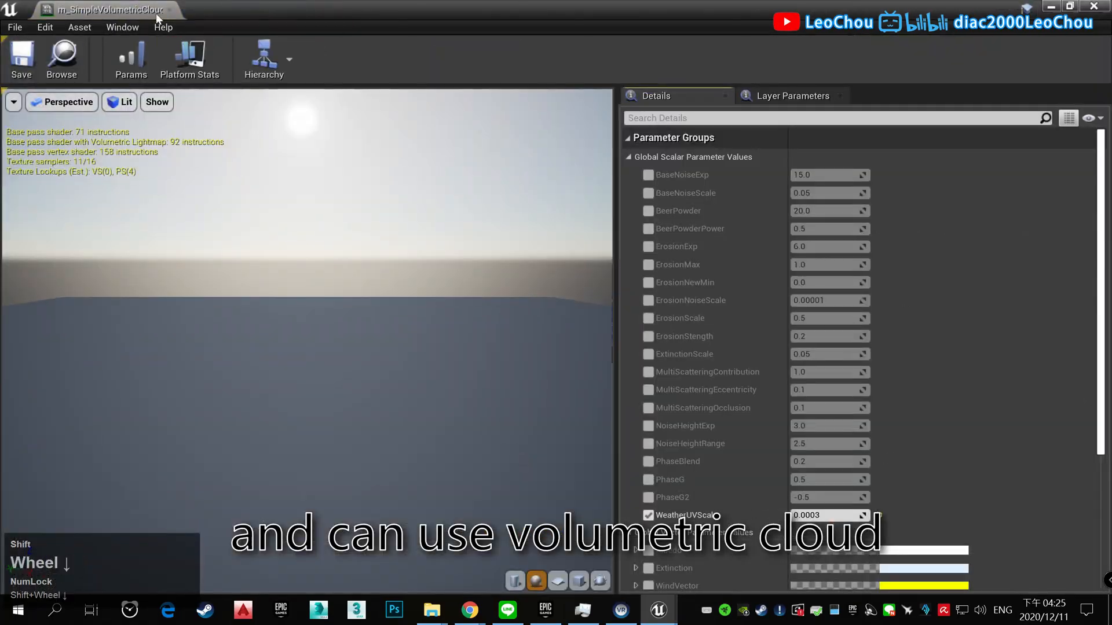
drag(155, 13, 273, 295)
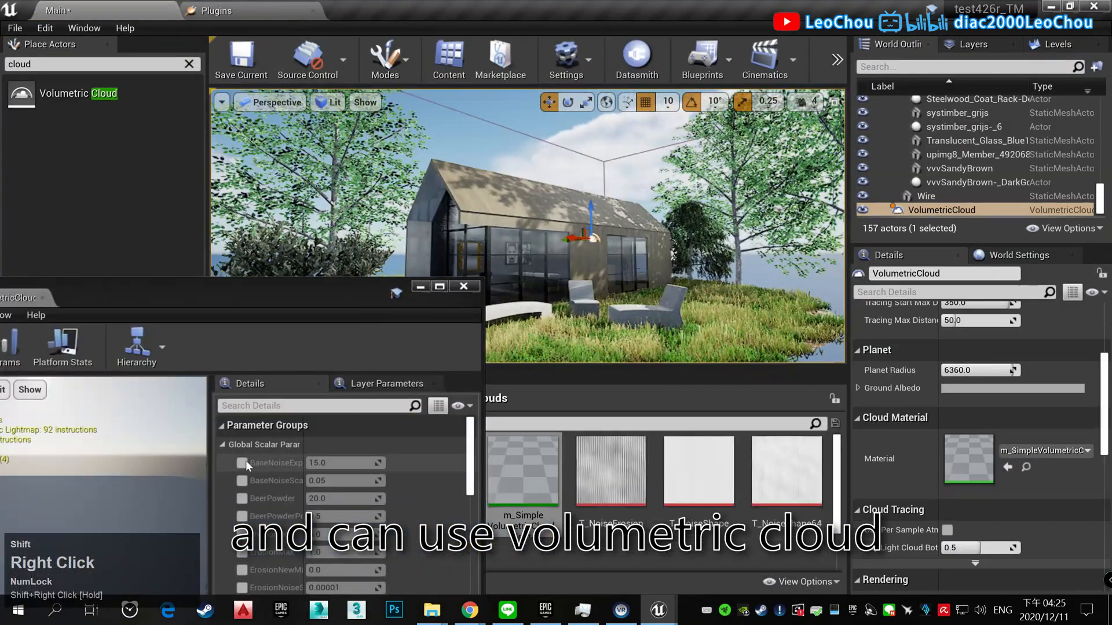
- Set the VolumetricCloud's Layer Bottom Altitude to about 4.5, Layer Height to about 14.8, Tracing Start Max Distance to about 362 and Tracing Max Distance to about 62
shift+scroll(957, 459, up, 3)
shift+drag(999, 407, 1014, 407)
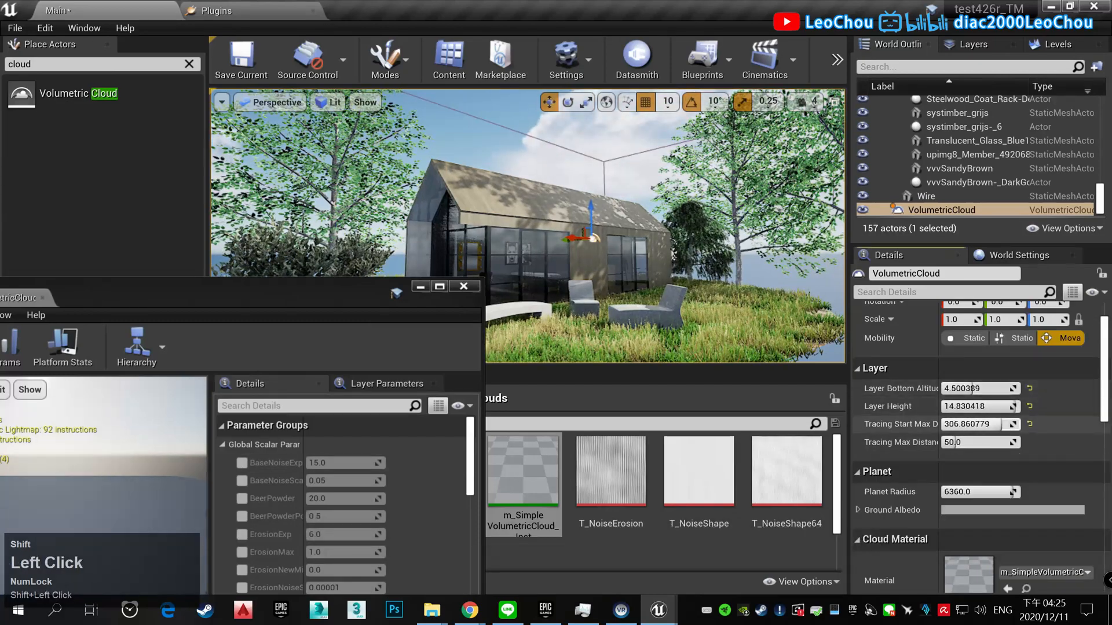
scroll(963, 477, down, 5)
- Override BaseNoiseExp in the cloud material instance with about 18.8
click(242, 462)
shift+drag(341, 462, 347, 462)
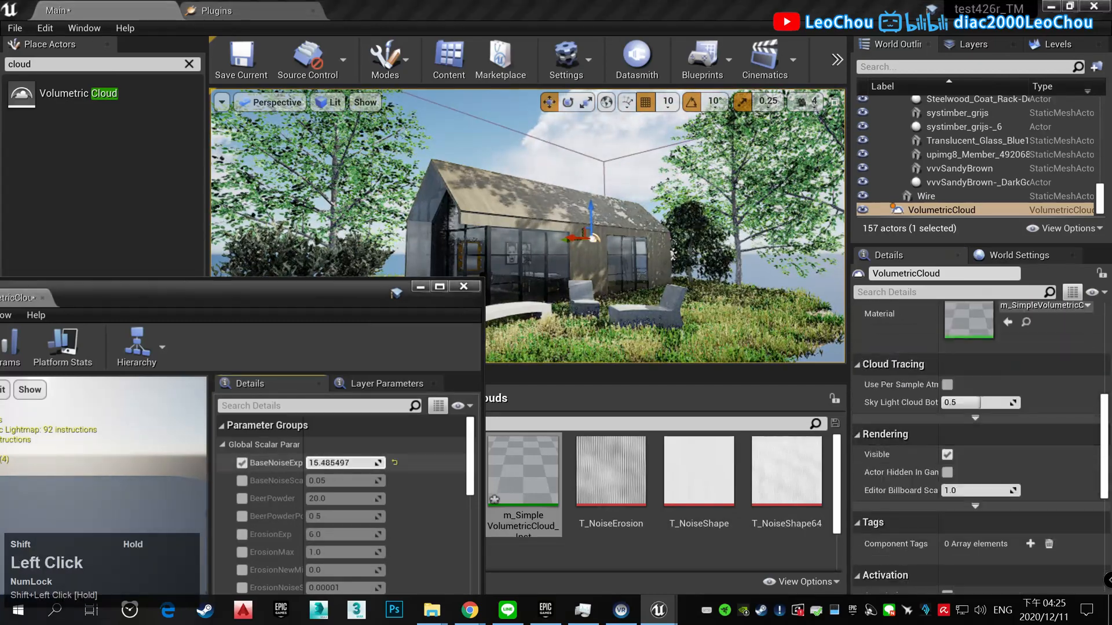
click(245, 483)
shift+right_drag(527, 232, 530, 249)
ctrl+click(610, 294)
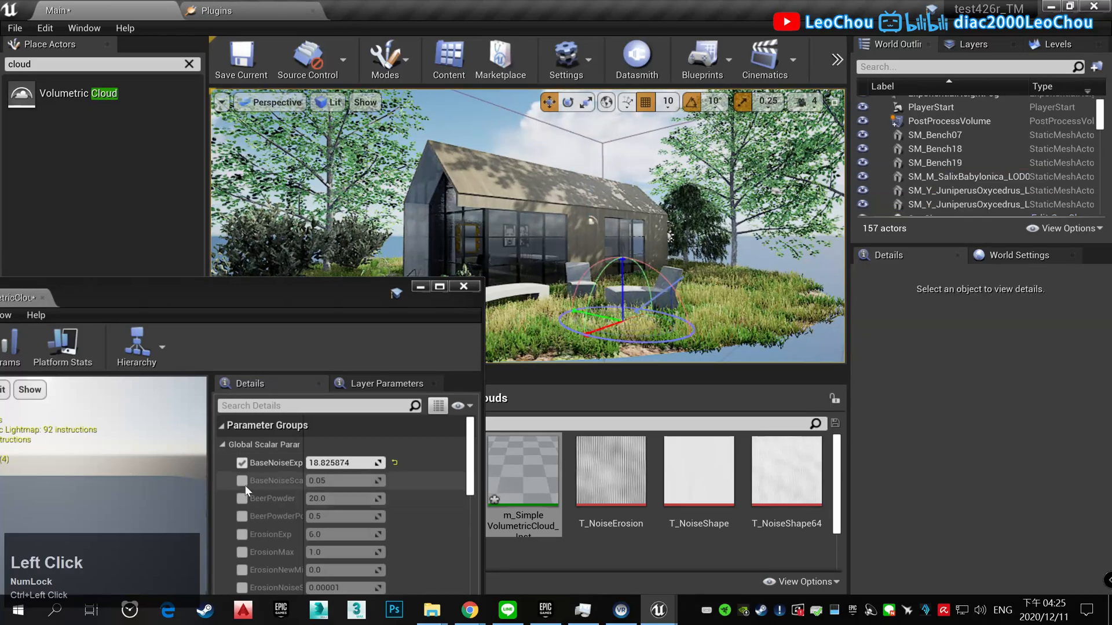
- Try a WeatherUVScale of about 0.033 in the cloud material instance and reset it to the default 0.0005
scroll(273, 485, down, 3)
drag(333, 295, 299, 136)
scroll(313, 301, down, 7)
scroll(314, 306, up, 2)
drag(270, 304, 300, 304)
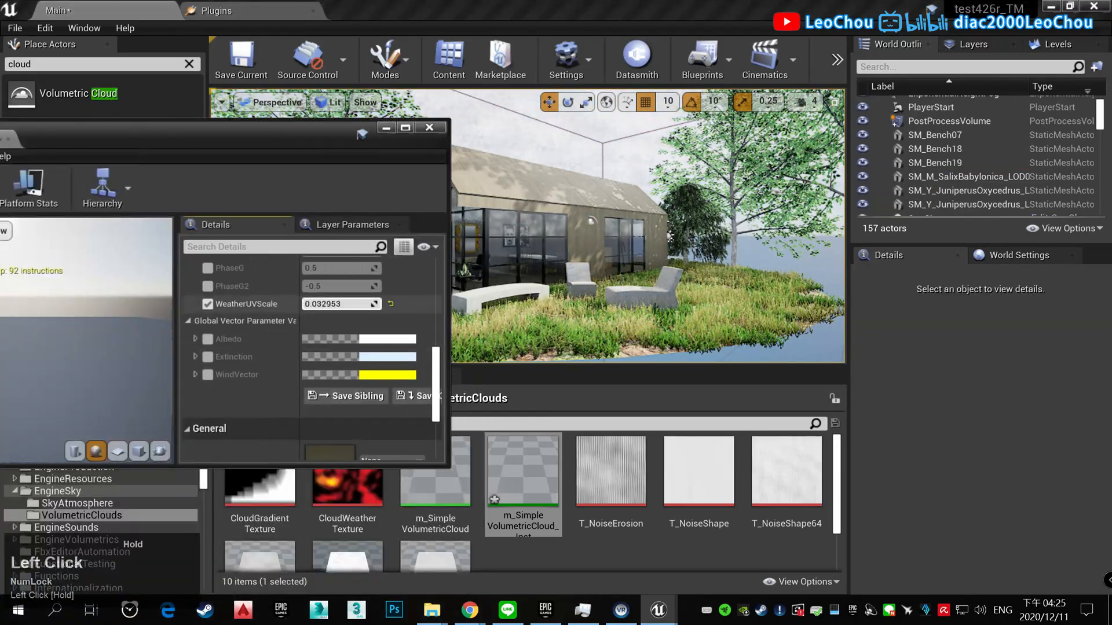
click(390, 305)
drag(353, 139, 204, 155)
right_drag(370, 179, 385, 152)
- Override ExtinctionScale with about 0.077 in the cloud material instance and close its editor
scroll(71, 369, down, 4)
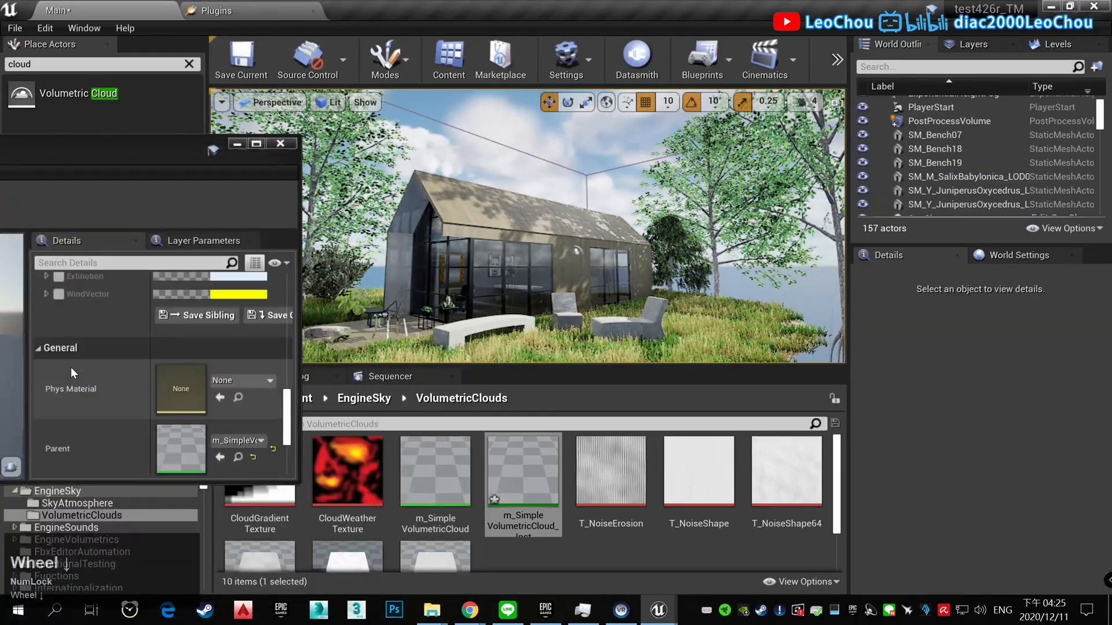
scroll(72, 368, up, 8)
drag(151, 329, 158, 330)
drag(220, 281, 232, 280)
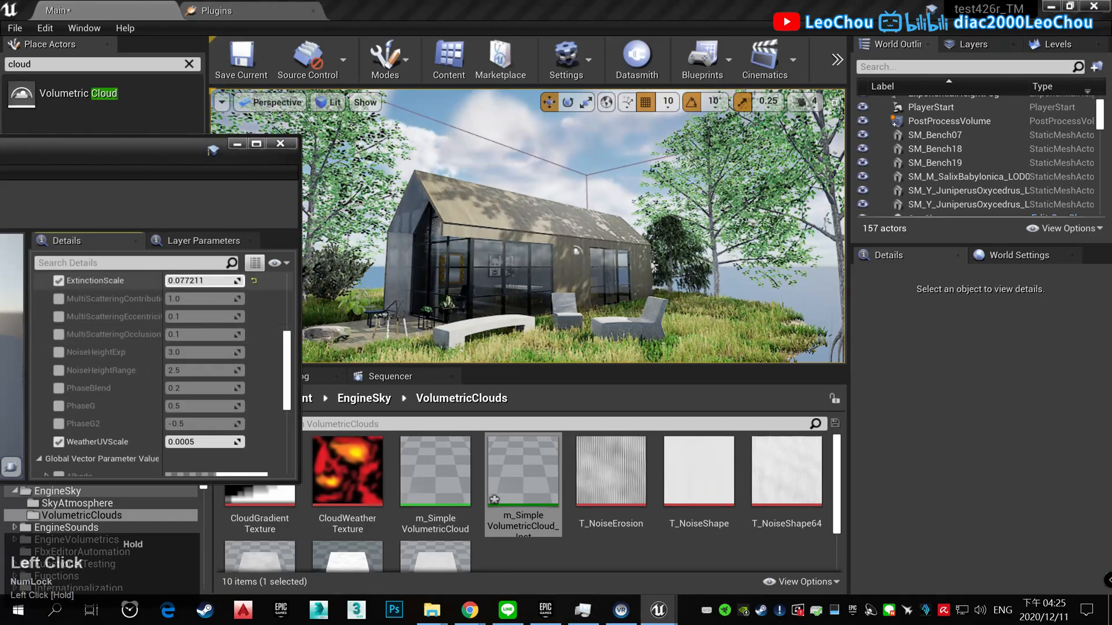
click(280, 143)
- Set the VolumetricCloud's Shadow View Sample scale to about 1.42, Shadow Reflection Sample scale to about 1.55 and Shadow Tracing Distance to about 14.1
scroll(1085, 143, down, 15)
click(941, 210)
click(952, 291)
text(shado)
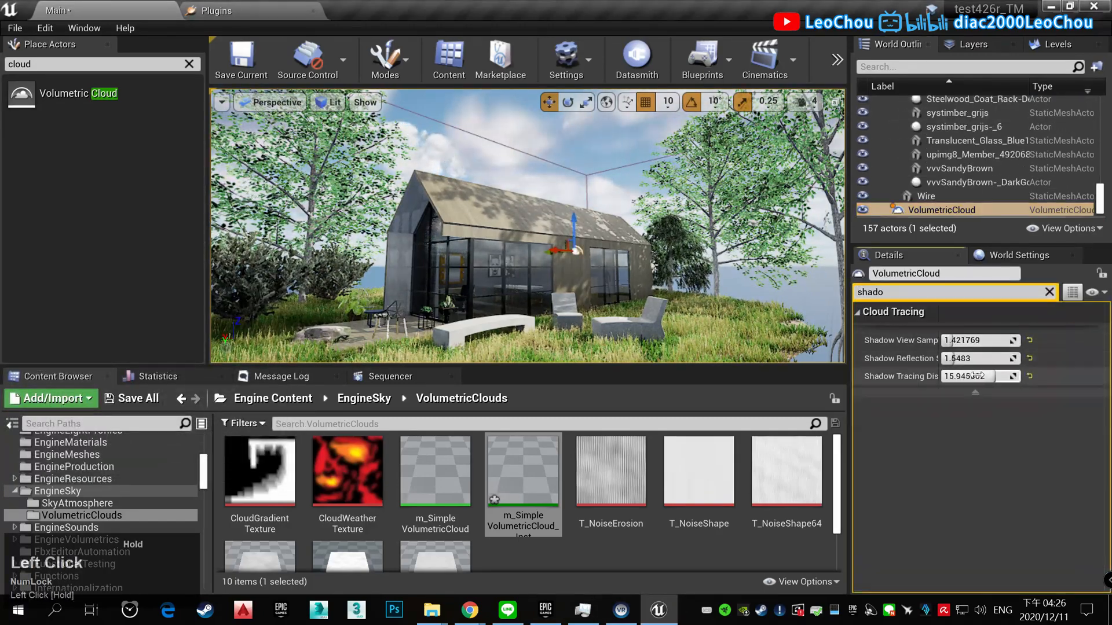
mouse_move(752, 260)
right_down()
mouse_move(727, 220)
mouse_move(728, 250)
right_up()
click(1049, 292)
scroll(1055, 444, down, 5)
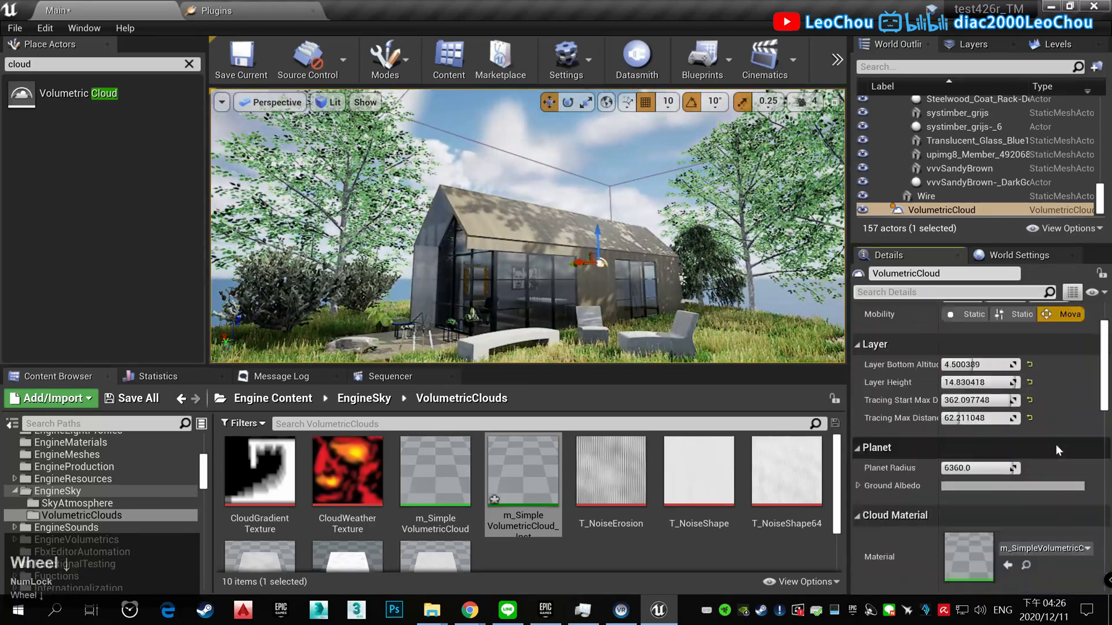
scroll(1055, 445, up, 1)
click(1013, 417)
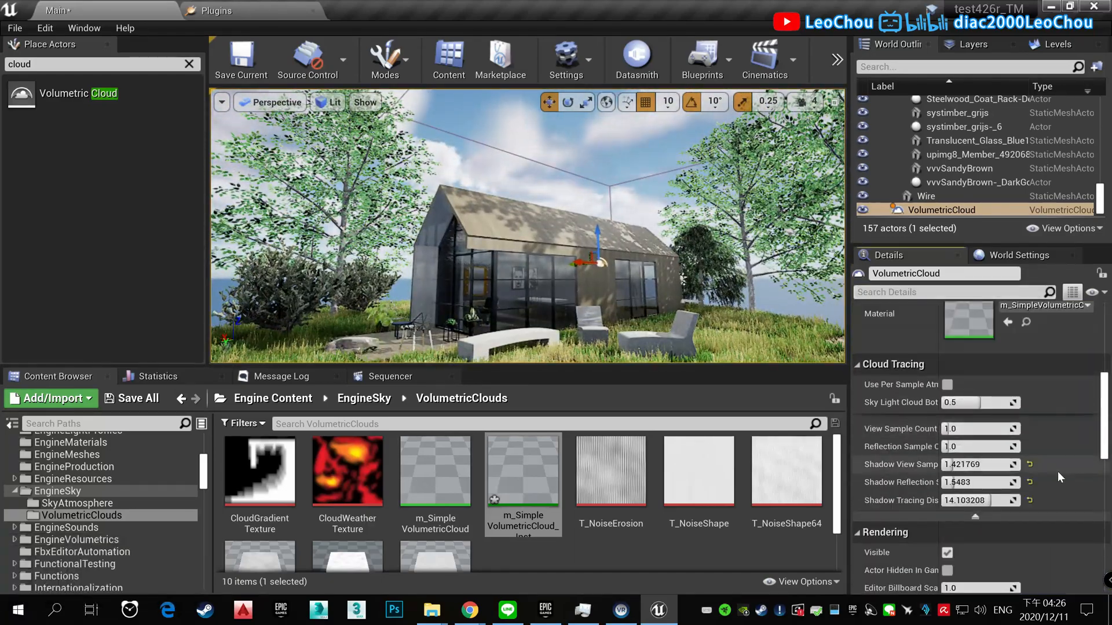
scroll(1058, 470, down, 10)
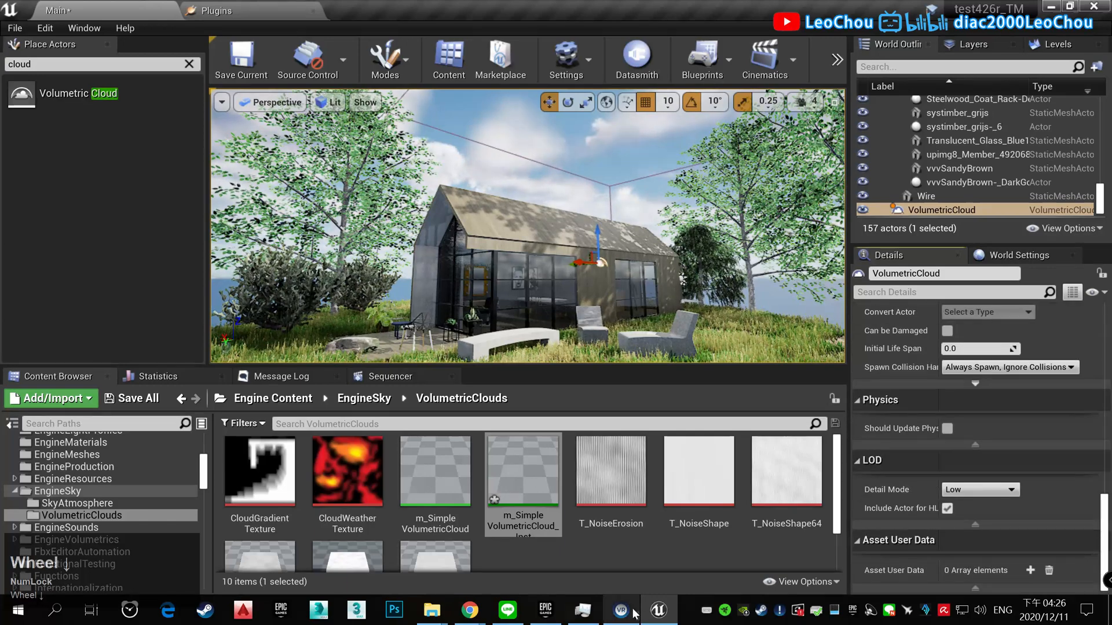
- Search the simple volumetric cloud material instance for shadow parameters, clear the search and close its editor
click(528, 481)
double_click(529, 481)
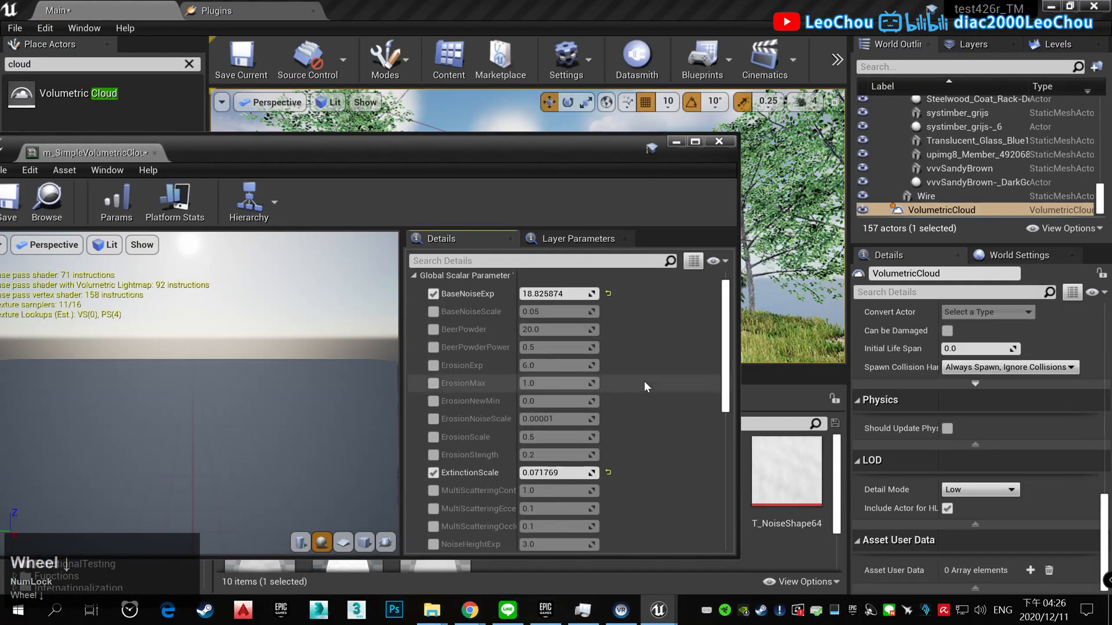
click(493, 260)
text(shad)
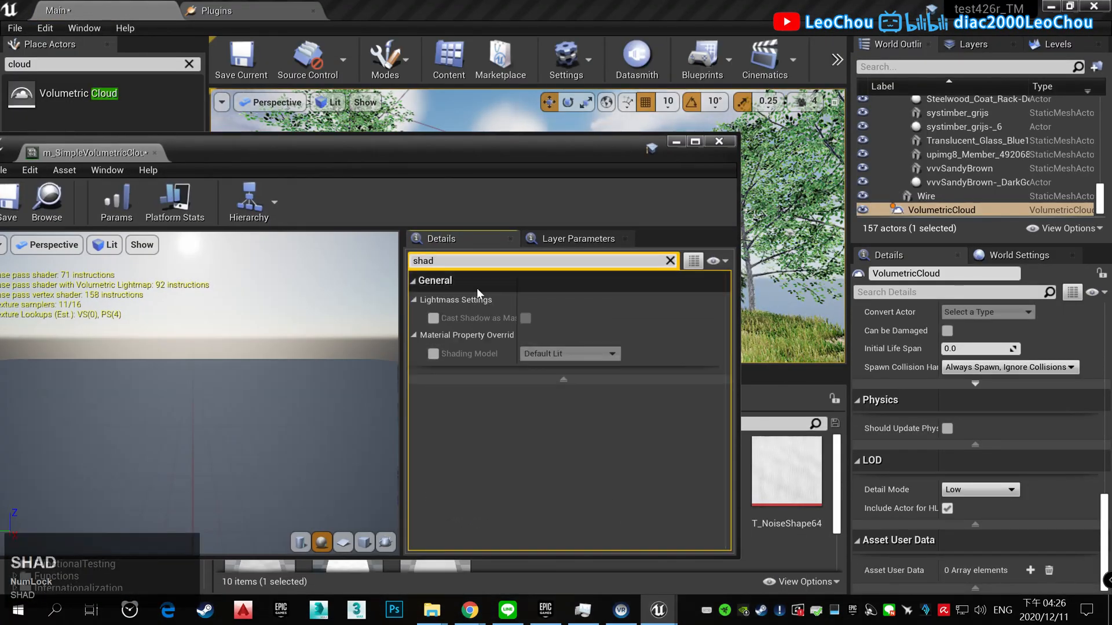
click(670, 260)
scroll(648, 347, down, 3)
drag(307, 153, 387, 112)
click(798, 101)
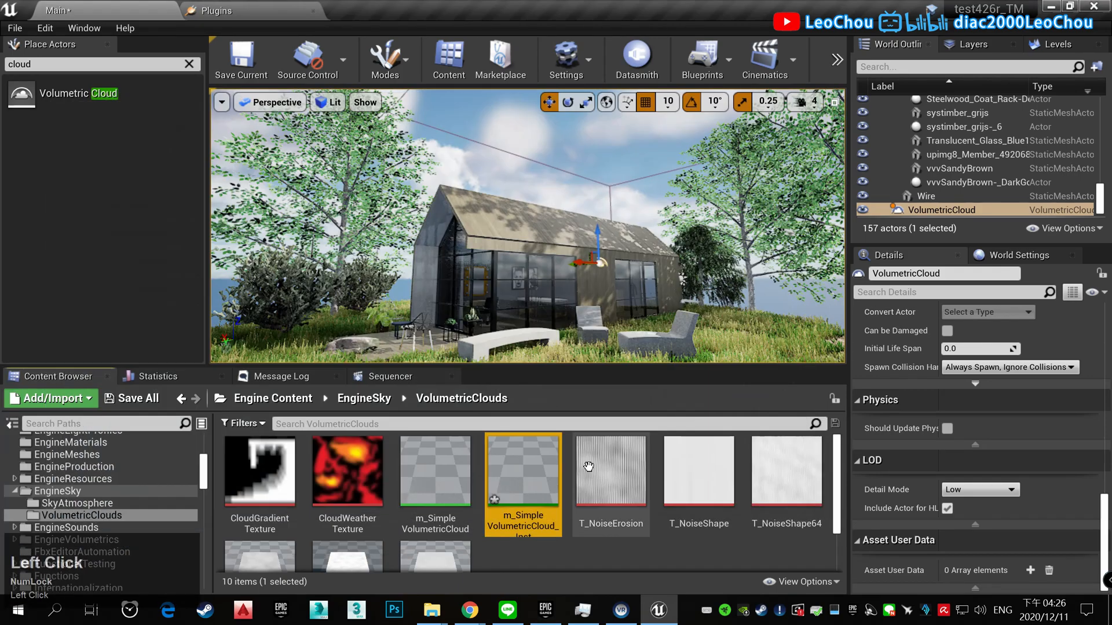
- Create a child material instance from the simple volumetric cloud instance and assign it as the VolumetricCloud's material
right_click(516, 462)
click(602, 83)
scroll(1013, 458, up, 6)
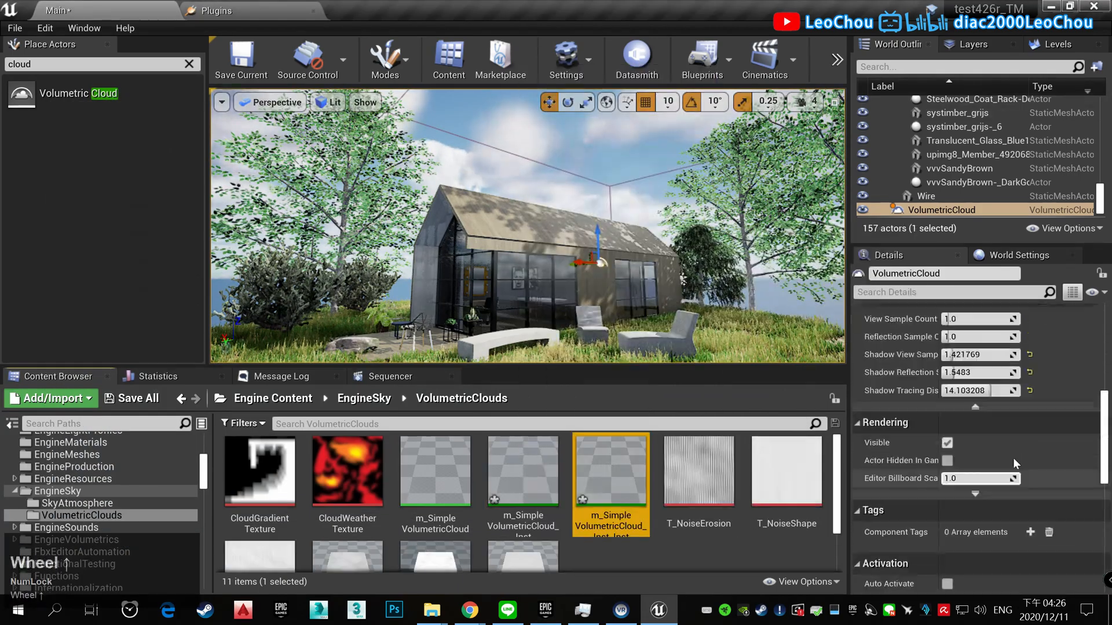
click(1008, 503)
- Override BaseNoiseExp with about 23.9 and BaseNoiseScale with about 0.11 in the child cloud material instance
double_click(620, 481)
scroll(623, 358, down, 3)
drag(620, 118, 280, 82)
scroll(181, 260, up, 3)
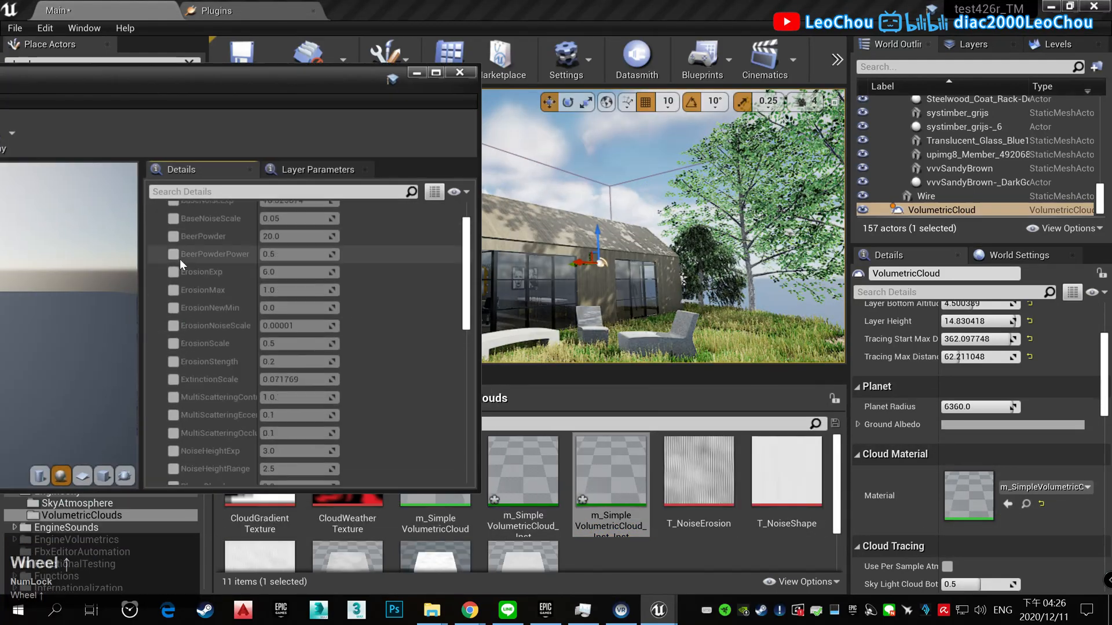
click(173, 249)
drag(295, 249, 330, 249)
drag(281, 82, 199, 62)
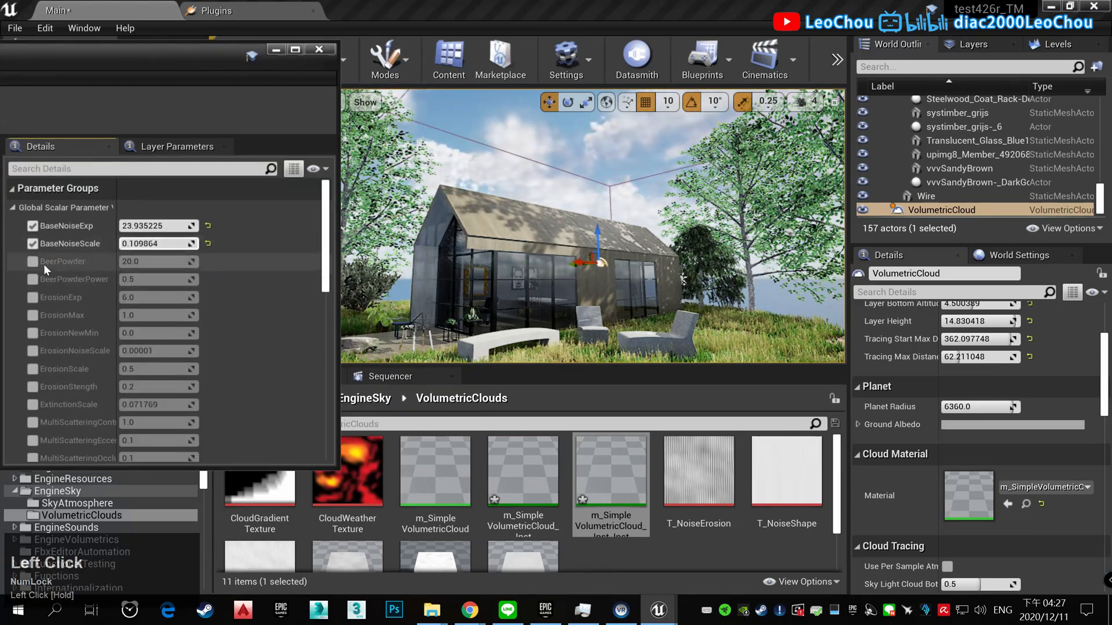
- Enable BeerPowderPower and ErosionExp, and override BeerPowder with about 20.66, ErosionScale with about 0.56 and ErosionStength with about 0.34
click(32, 279)
click(32, 297)
scroll(35, 336, down, 4)
click(33, 315)
click(31, 297)
drag(139, 296, 152, 296)
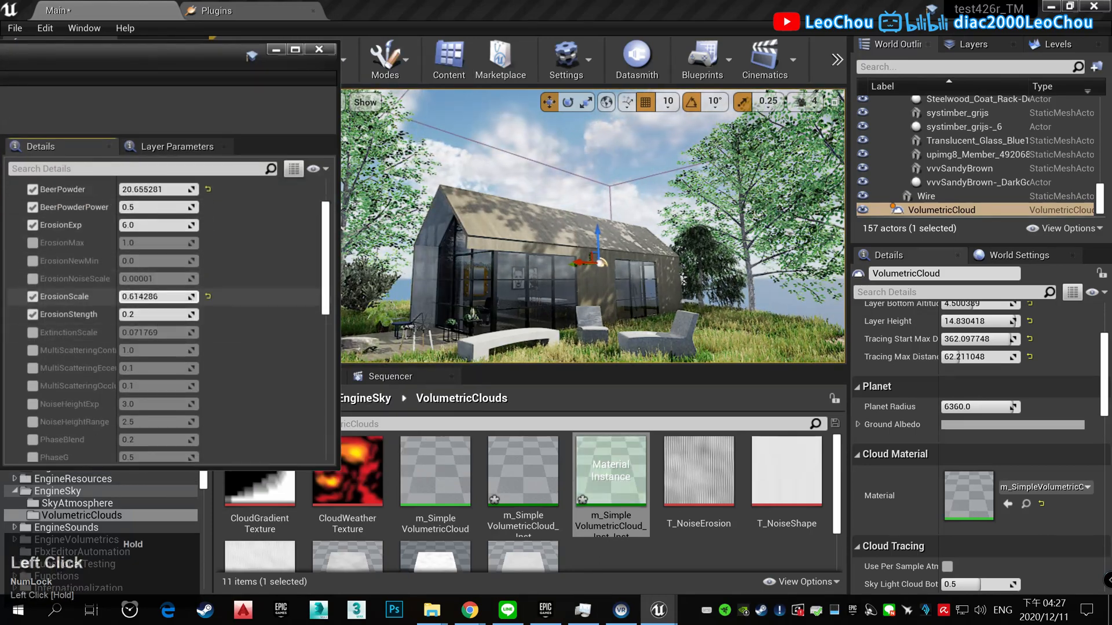
- Override PhaseBlend with about 0.44 and PhaseG with about 0.42 in the child cloud material instance
scroll(54, 355, down, 2)
click(32, 390)
click(32, 408)
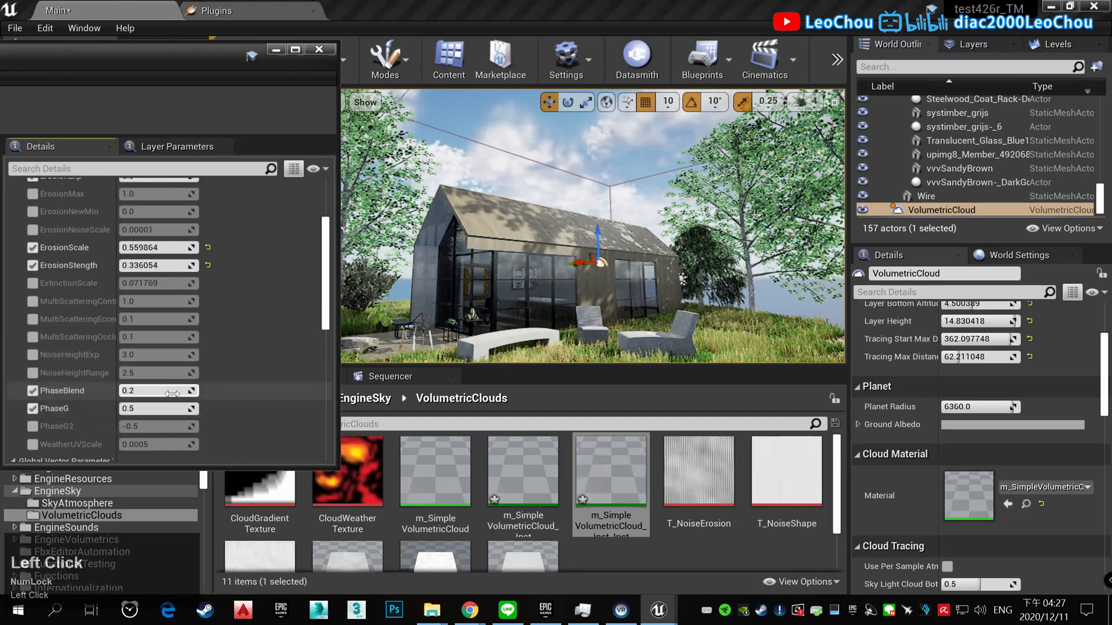
drag(145, 391, 159, 391)
drag(145, 408, 191, 421)
- Override PhaseG2 with about -0.48, reset WeatherUVScale to 0.0005 and close the material instance editor
scroll(43, 426, down, 1)
click(32, 420)
click(207, 420)
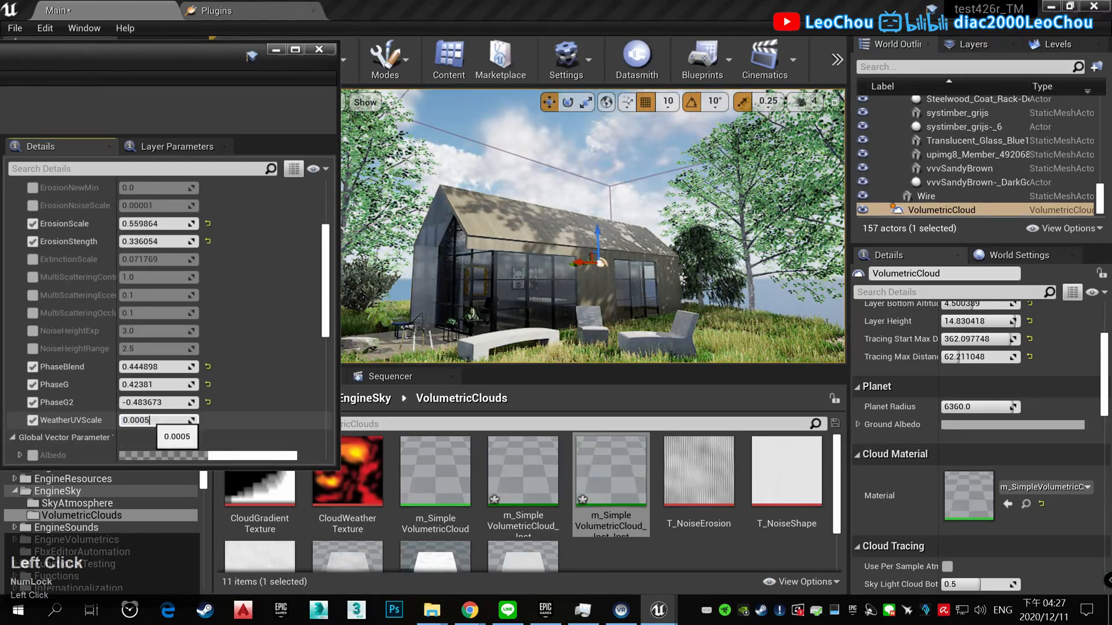
click(318, 50)
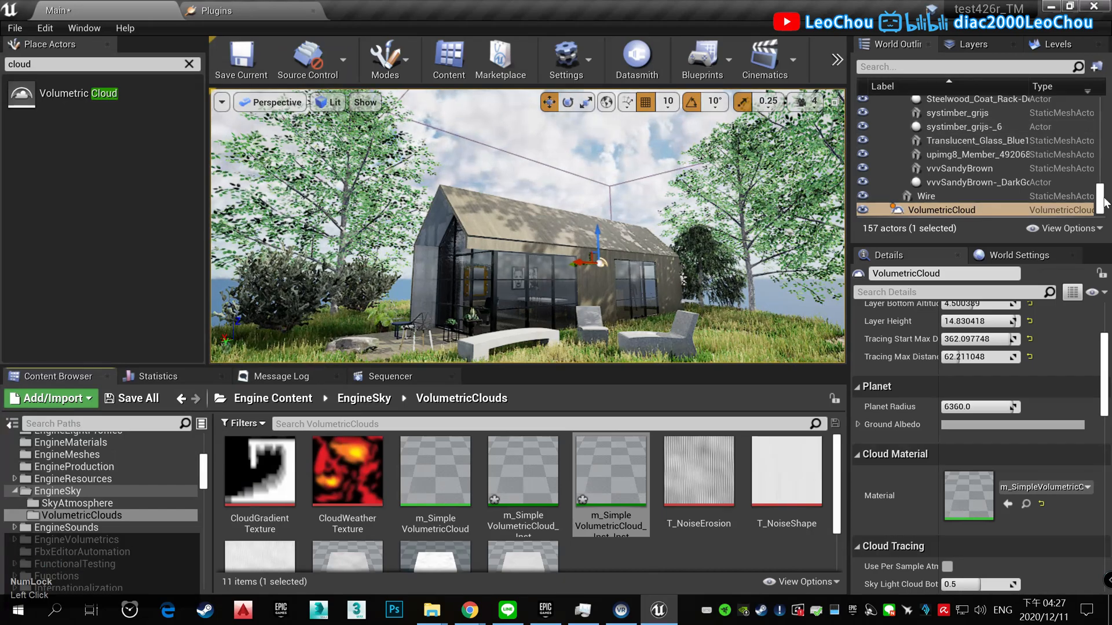
- Set the SunSky's Latitude to about 70.6, Time Zone to about 4.34 and North Offset to about -301.2
scroll(985, 174, up, 10)
click(926, 183)
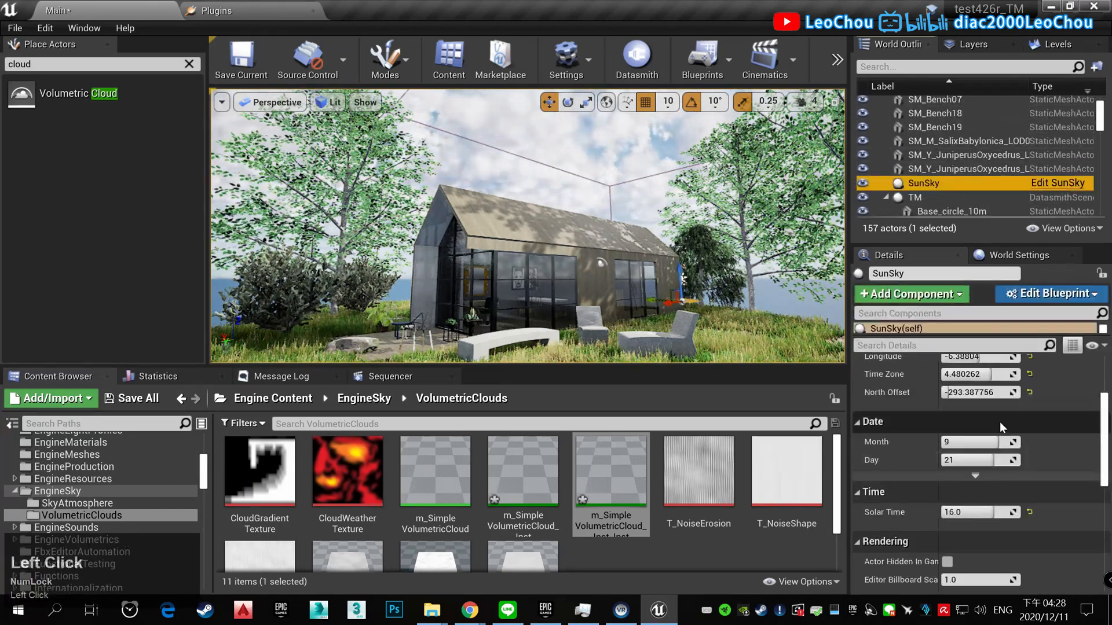
scroll(1002, 427, up, 2)
drag(993, 387, 994, 387)
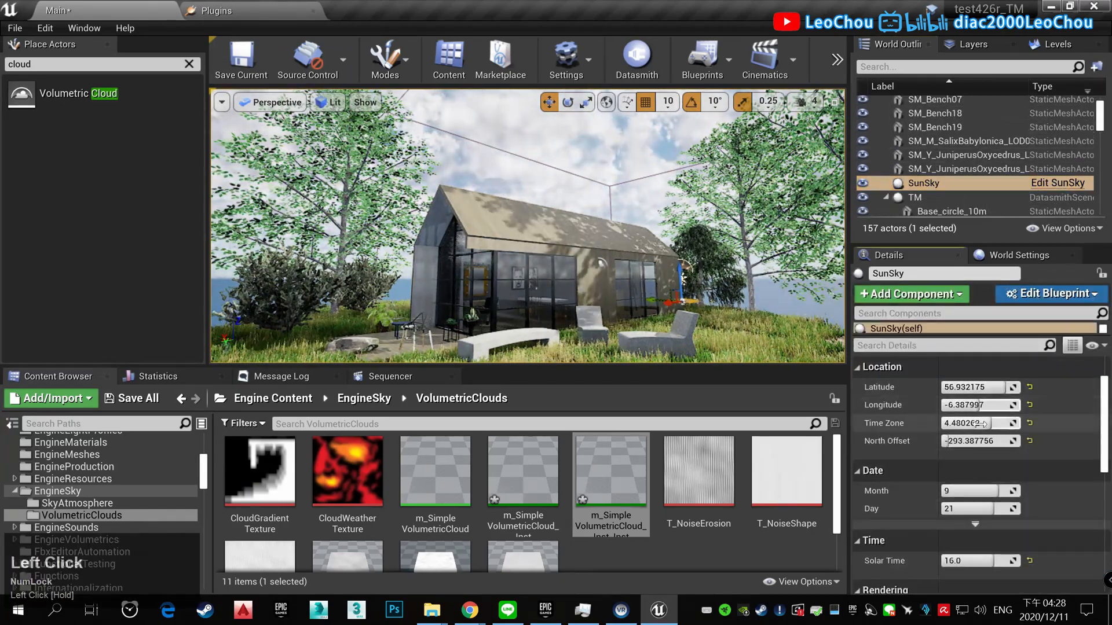
mouse_move(993, 387)
mouse_down()
mouse_move(958, 387)
mouse_move(984, 387)
mouse_up()
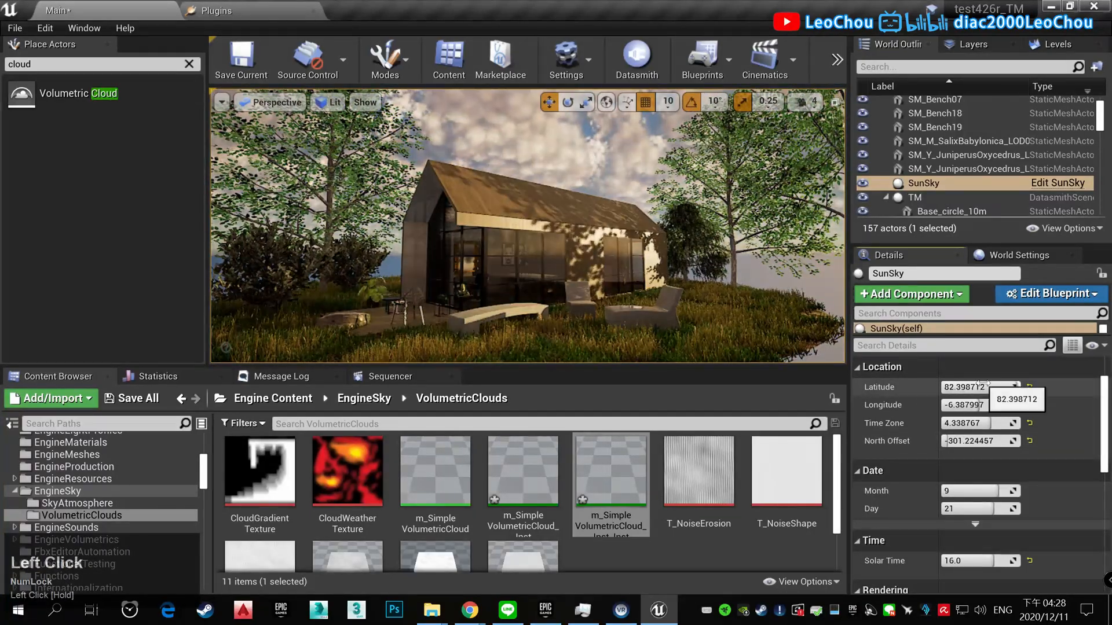
- Clear the cloud search in the actor placement list
click(519, 459)
right_click(519, 459)
click(718, 80)
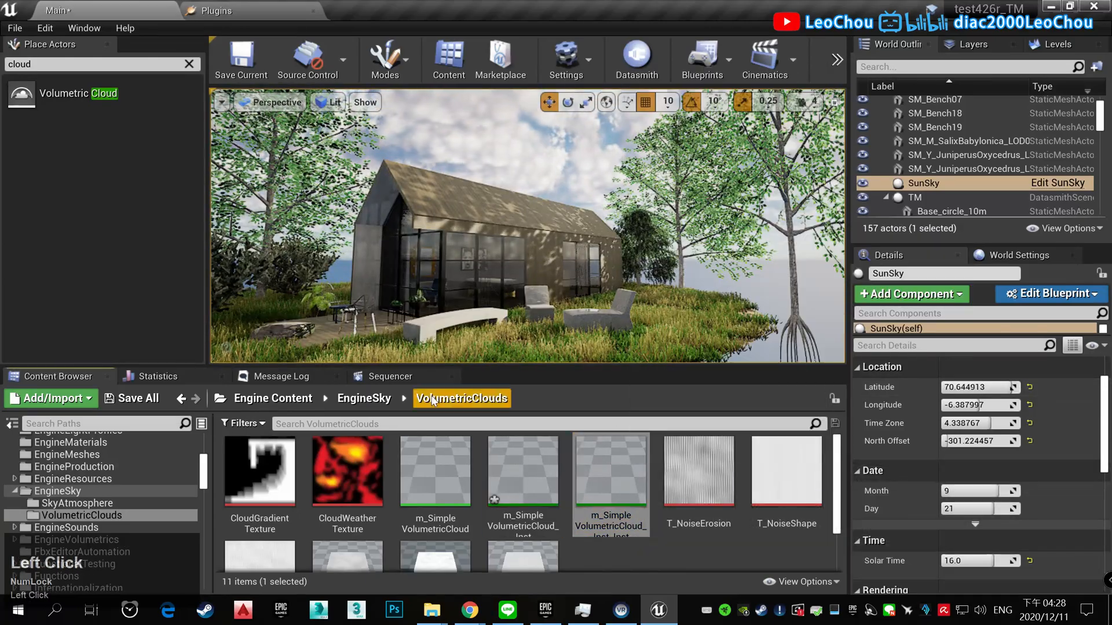
right_drag(366, 175, 356, 168)
click(189, 65)
- Show the viewport full screen and frame the house with its terrace, benches and trees
right_click(547, 227)
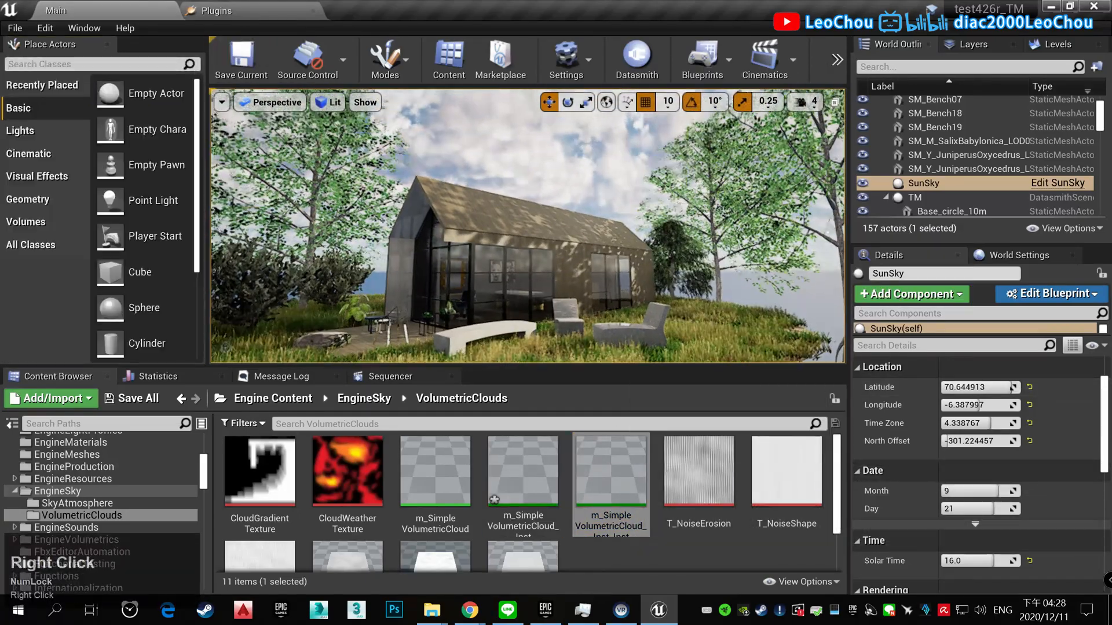
key(F11)
mouse_move(548, 227)
middle_down()
mouse_move(547, 204)
mouse_move(547, 235)
middle_up()
right_drag(548, 234, 548, 272)
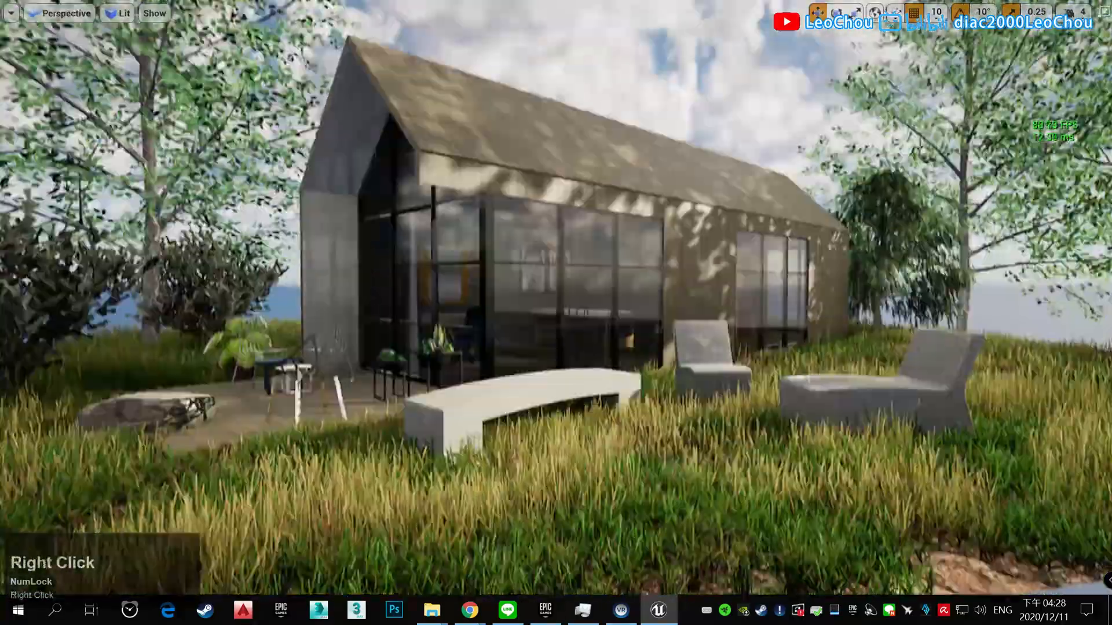
middle_drag(548, 272, 576, 267)
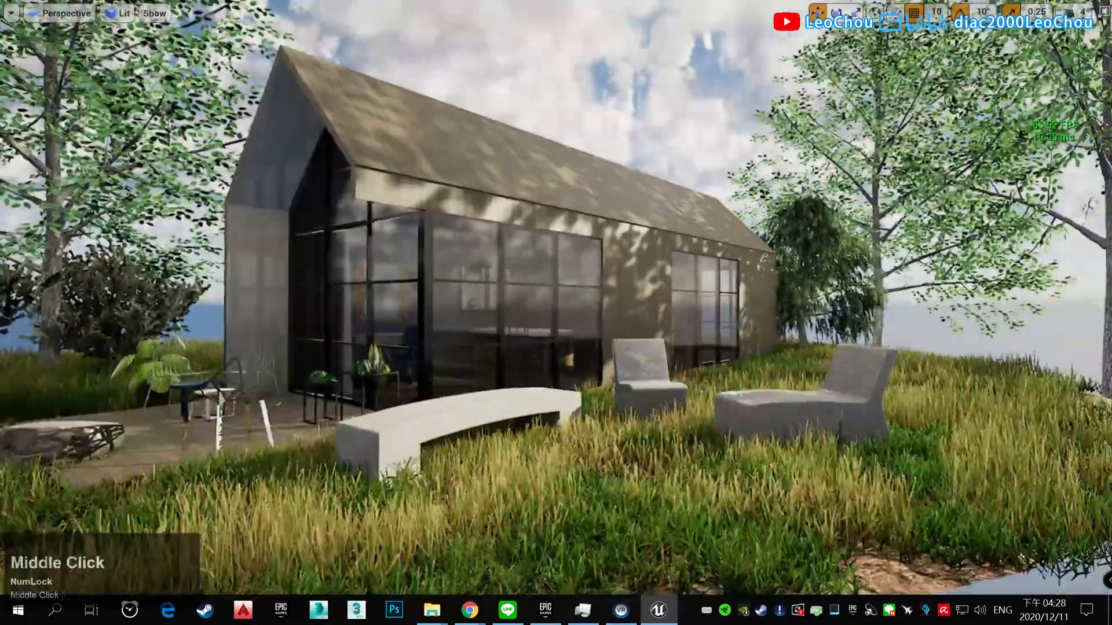
right_drag(577, 268, 554, 266)
middle_drag(553, 267, 574, 244)
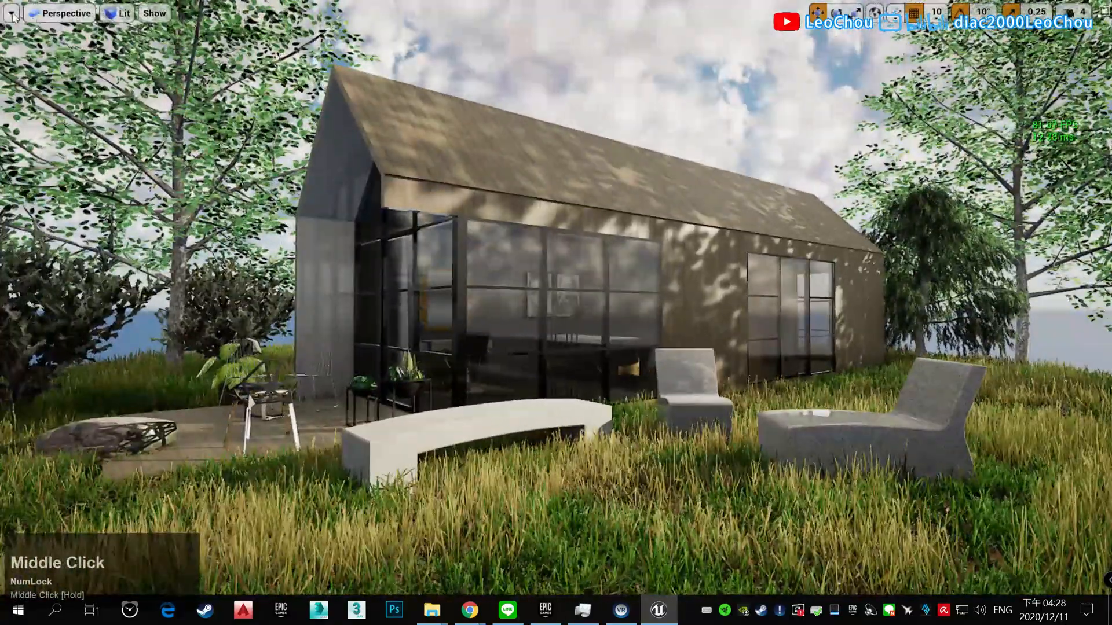
click(11, 13)
click(58, 266)
click(723, 381)
click(721, 206)
- Fly around the house to examine the clouds, lighting, glass and garden from different angles
mouse_move(695, 243)
right_down()
mouse_move(637, 243)
mouse_move(718, 243)
mouse_move(614, 249)
mouse_move(695, 255)
mouse_move(555, 272)
mouse_move(614, 354)
mouse_move(688, 226)
right_up()
key(d)
key(w)
key(w)
key(d)
key(d)
key(d)
key(d)
key(d)
key(w)
key(w)
key(a)
key(w)
key(a)
key(s)
key(s)
key(s)
key(d)
key(d)
key(d)
key(e)
key(s)
key(a)
key(w)
middle_drag(688, 226, 688, 325)
scroll(688, 226, down, 3)
mouse_move(688, 226)
right_down()
mouse_move(738, 193)
mouse_move(649, 197)
right_up()
key(s)
key(d)
key(w)
- Re-run an earlier console command from the console history
key(Return)
key(grave)
key(Up)
key(Up)
key(Return)
- Examine the house and glass from more angles, then return the viewport to the normal editor layout
key(d)
key(s)
key(w)
key(a)
right_drag(737, 299, 679, 269)
key(Return)
key(s)
key(d)
key(w)
key(F11)
key(Return)
- Frame the house from the front corner and save the current level
middle_drag(775, 263, 775, 290)
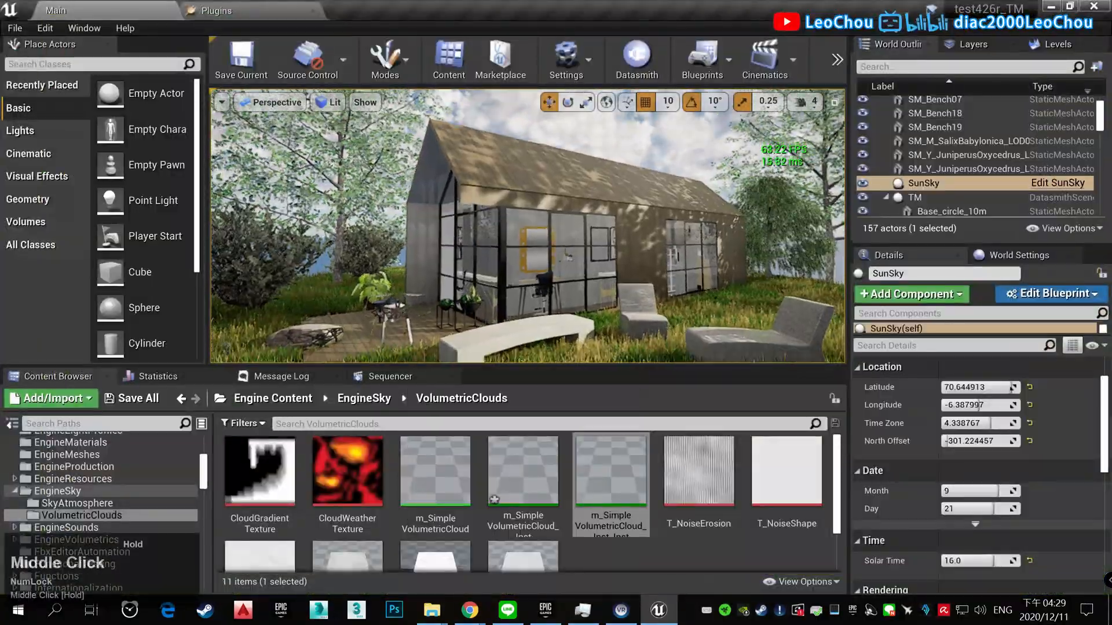
right_drag(775, 263, 791, 253)
click(241, 60)
key(alt+F9)
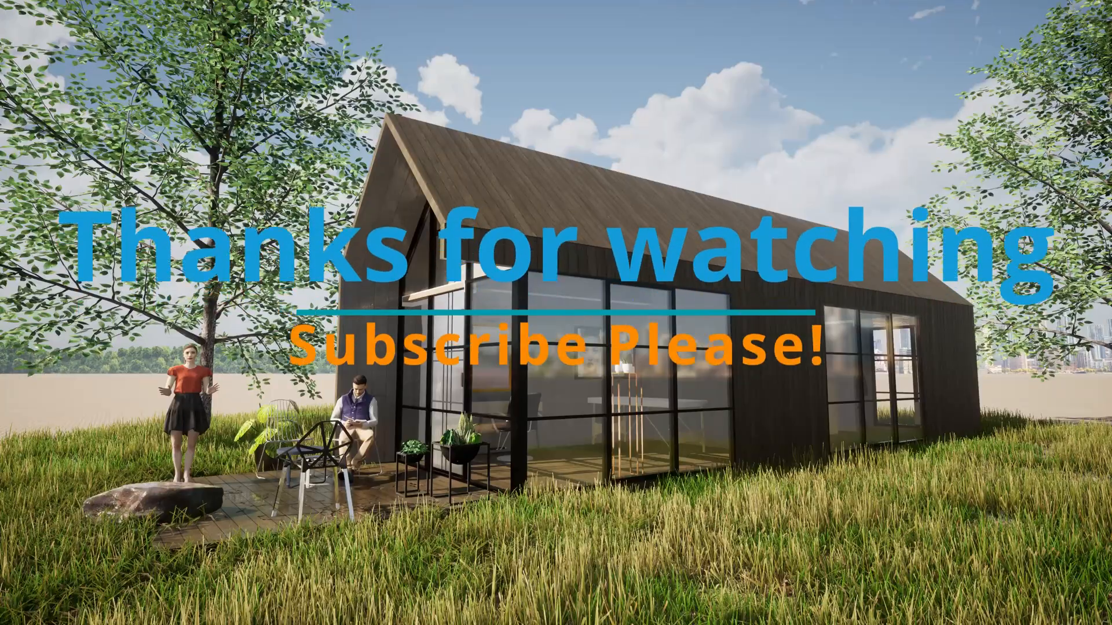